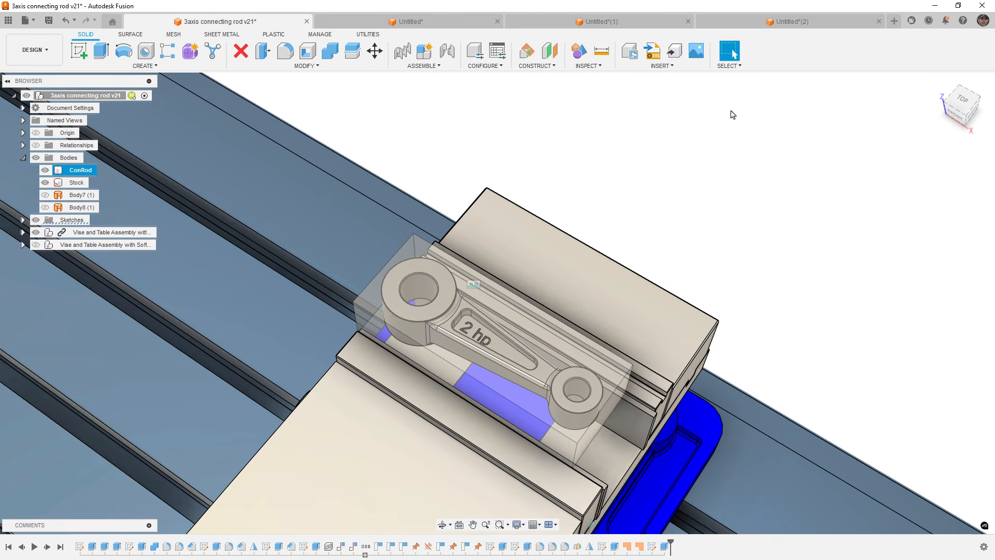
left_click(962, 20)
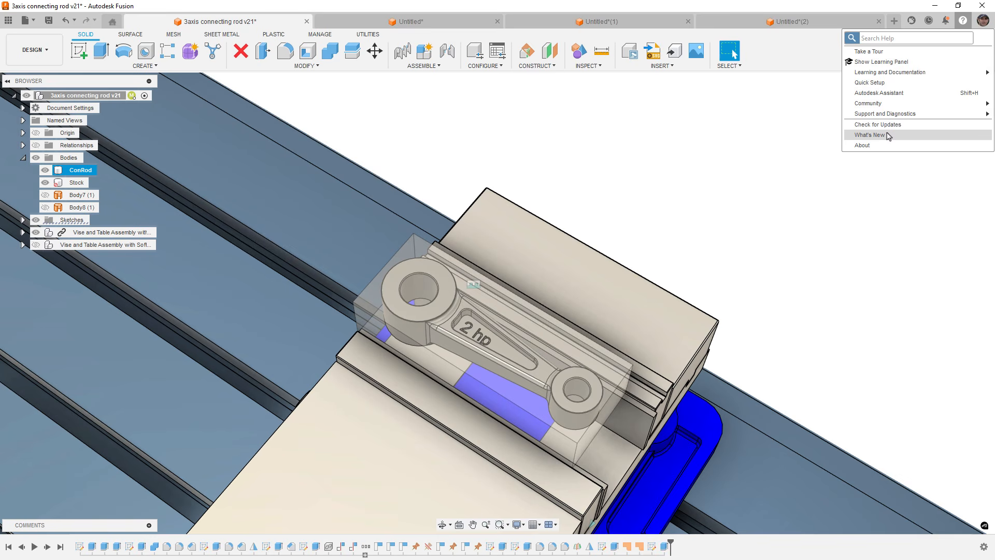
left_click(768, 144)
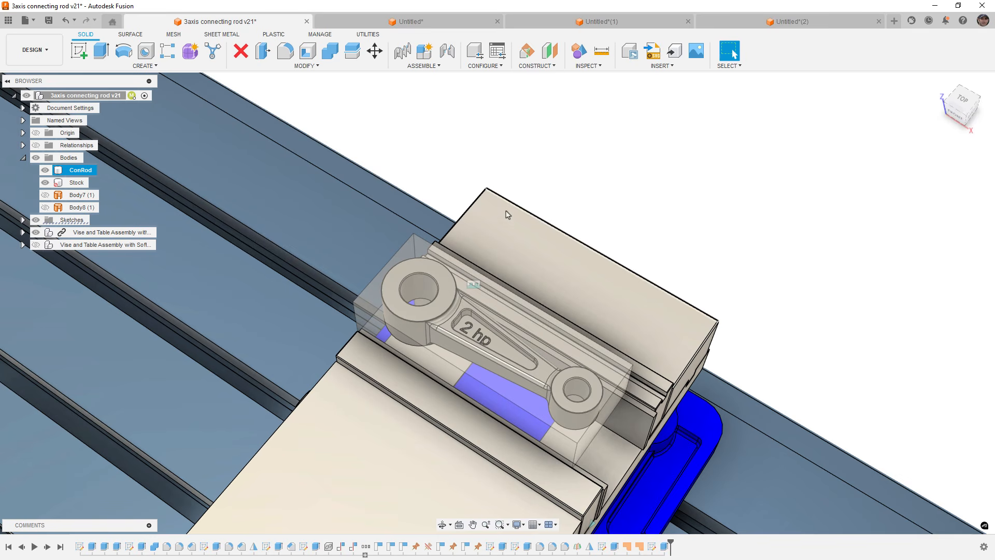
scroll(482, 238, "down", 1)
scroll(556, 228, "down", 1)
middle_click_drag(742, 216, 722, 220)
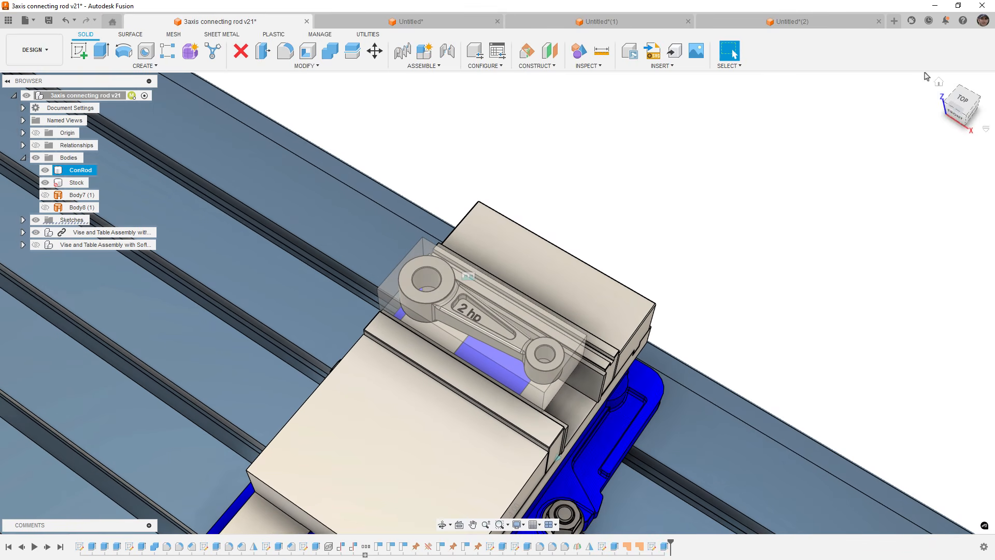
Switch the interface theme to Dark Blue in Preferences.
left_click(983, 20)
left_click(948, 46)
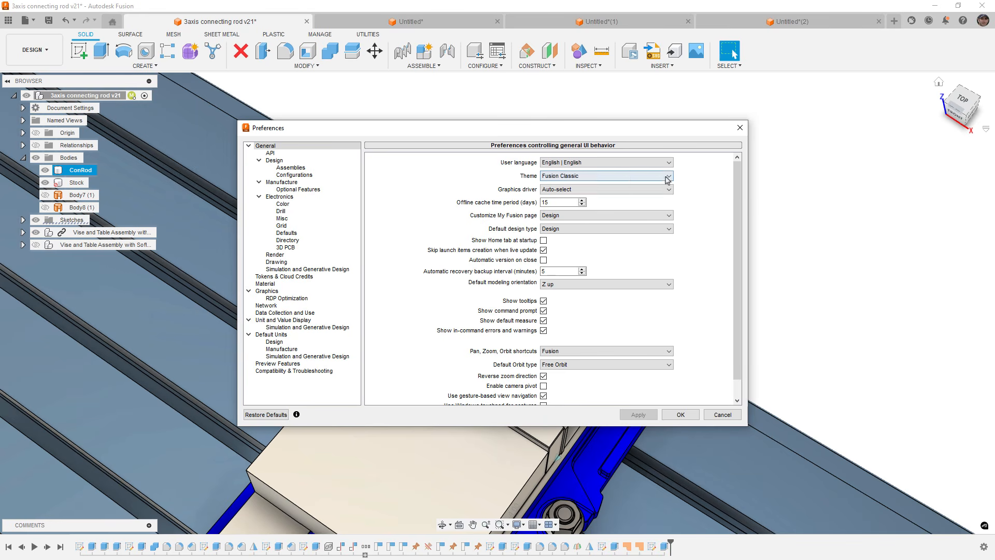
left_click(611, 176)
left_click(578, 206)
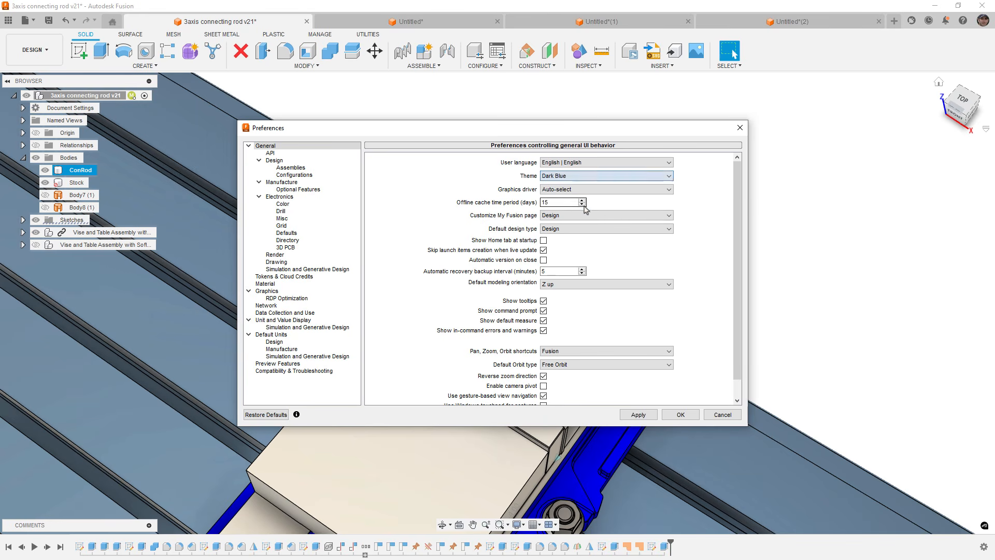
left_click(679, 415)
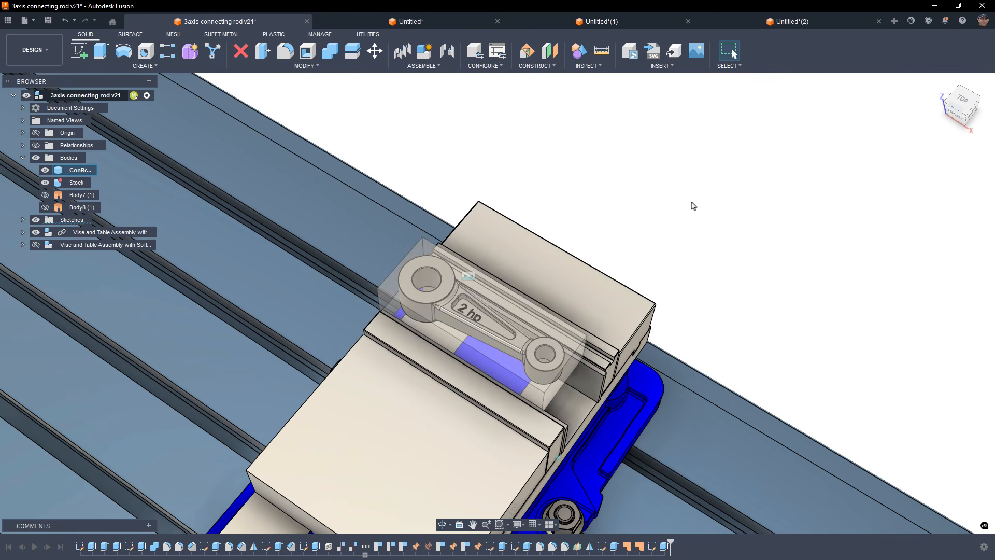
Set the viewport environment to Theme (default).
scroll(563, 239, "down", 5)
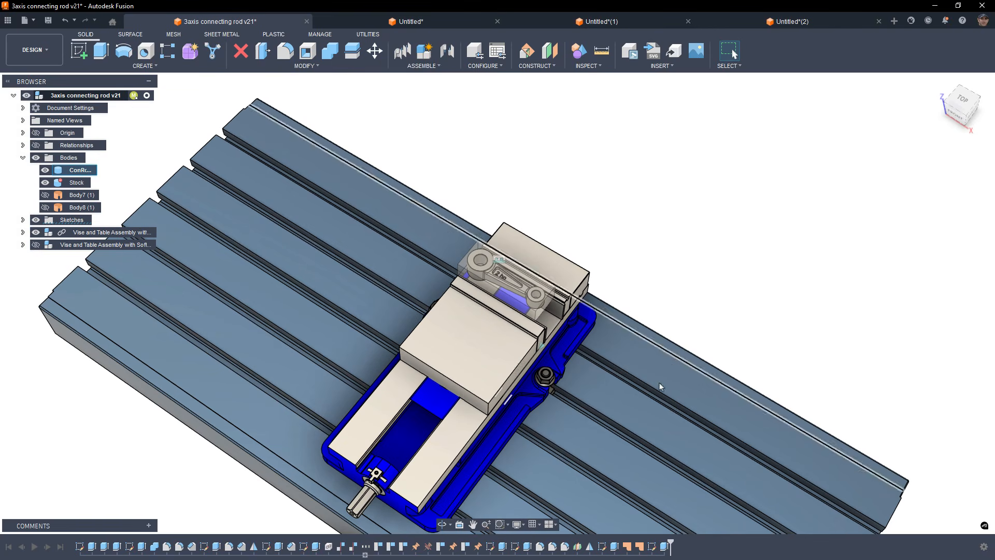
left_click(524, 525)
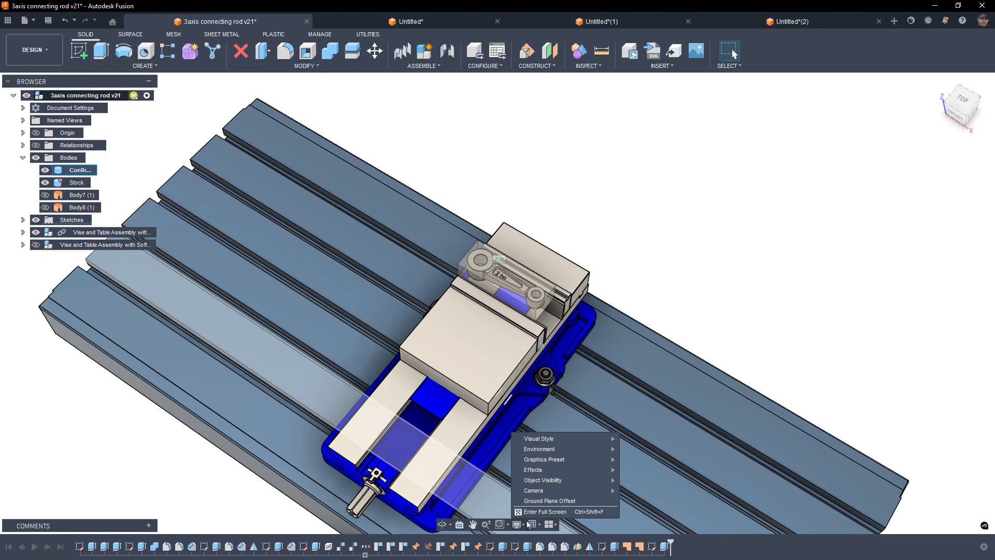
mouse_move(603, 450)
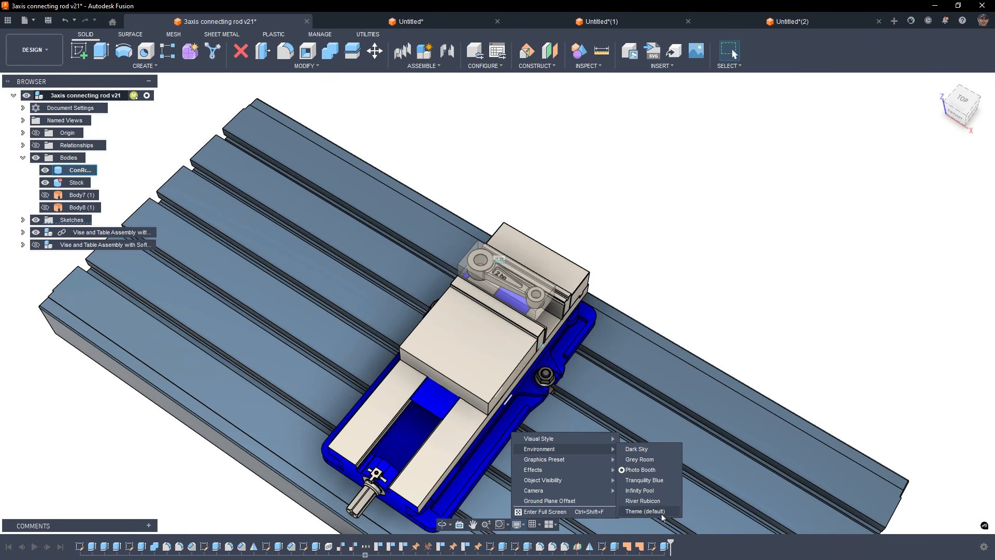
left_click(645, 511)
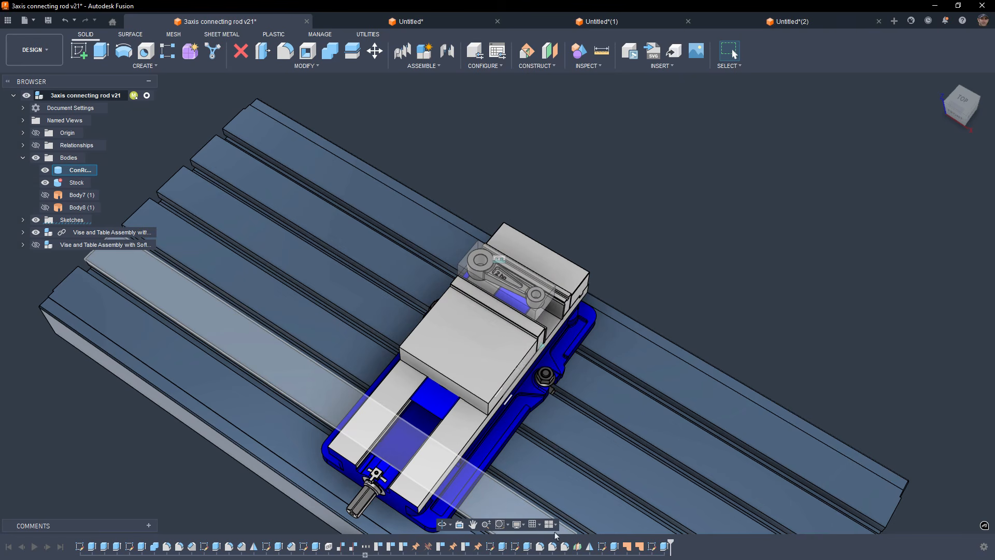
Set the viewport environment to Dark Sky.
left_click(526, 527)
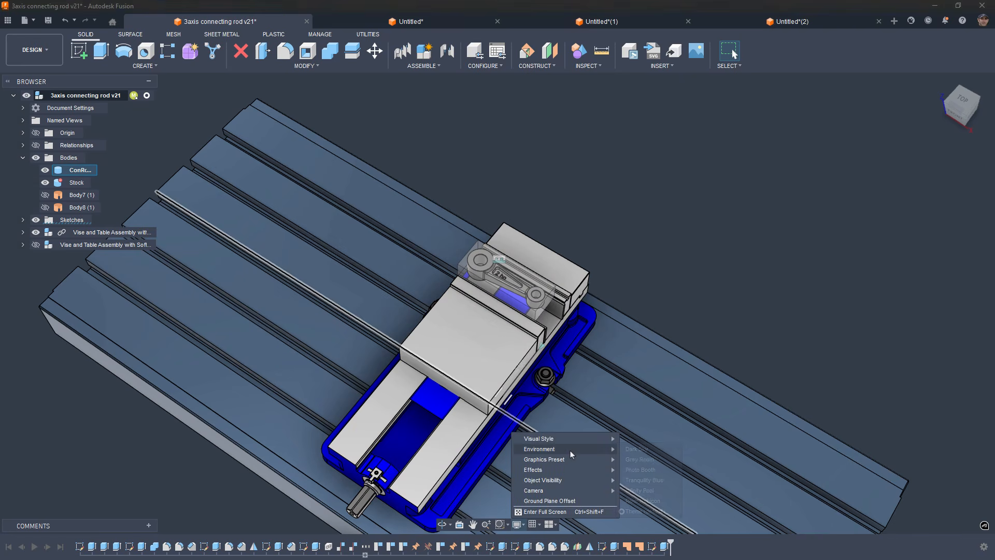
mouse_move(596, 449)
left_click(631, 452)
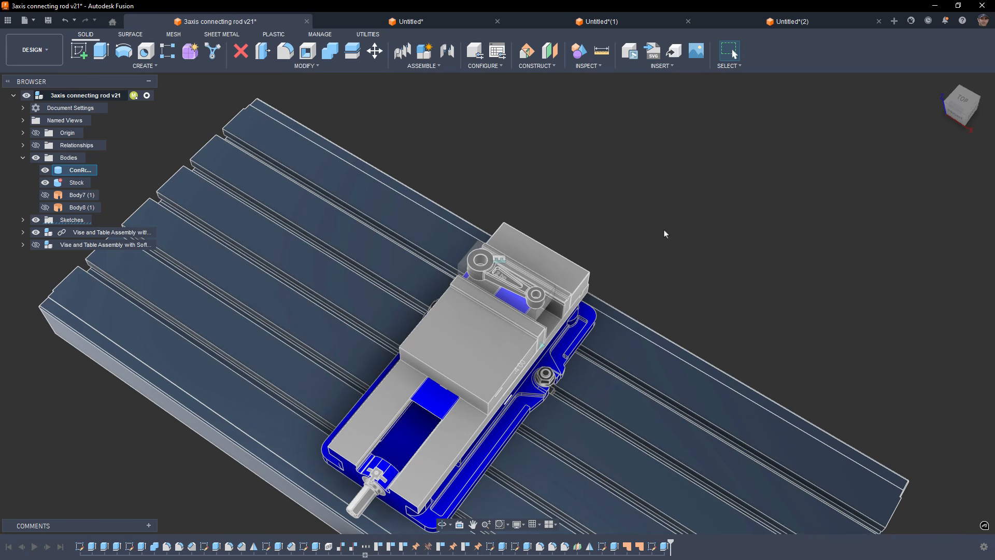
Set the viewport environment to Photo Booth.
left_click(518, 525)
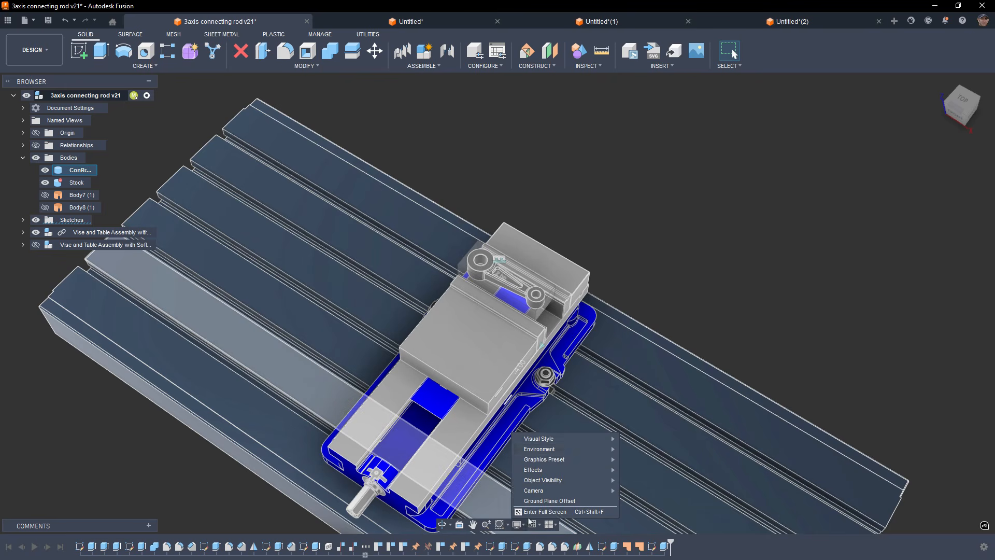
mouse_move(596, 451)
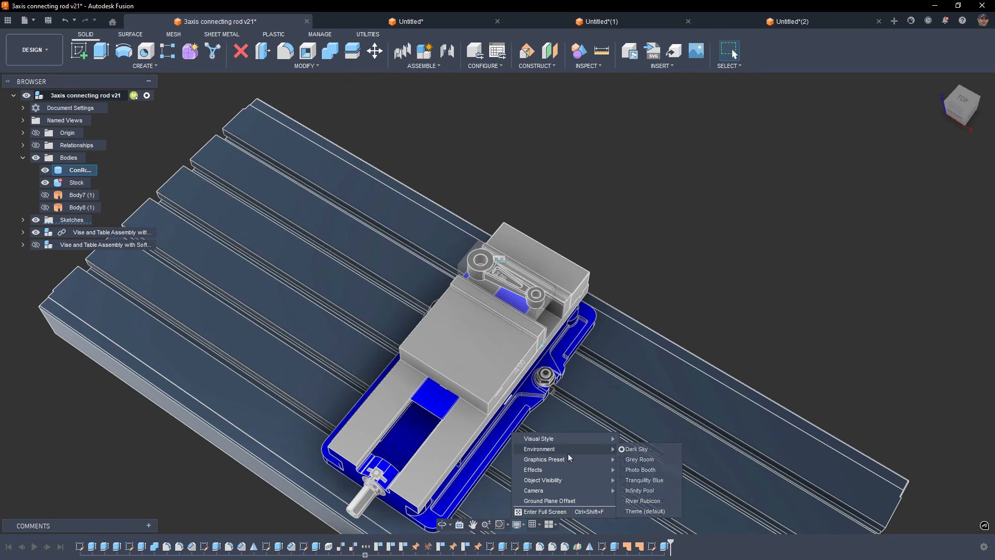
left_click(640, 469)
middle_click_drag(707, 264, 699, 218, "shift")
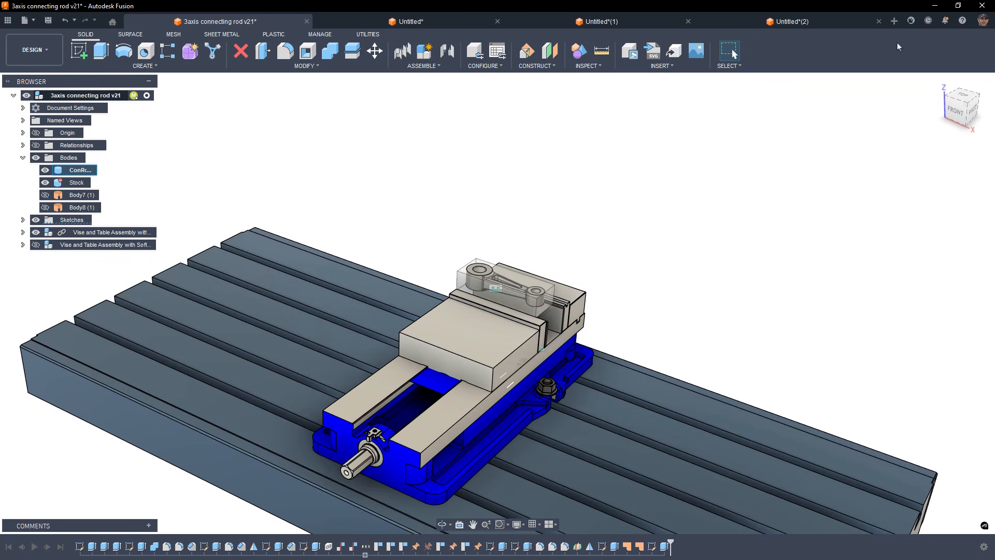
Switch the interface theme back to Fusion Classic in Preferences.
left_click(982, 20)
left_click(965, 45)
left_click(584, 186)
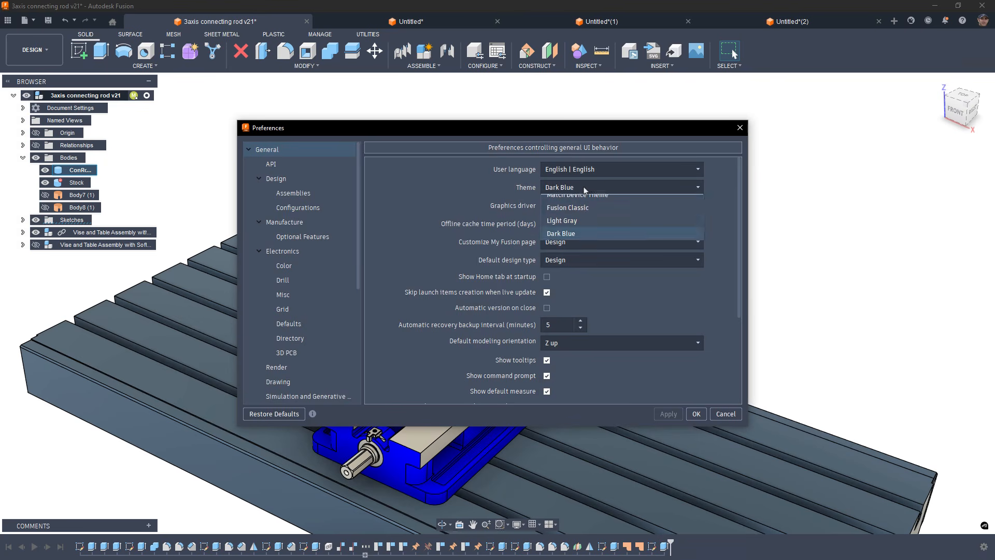
left_click(583, 215)
left_click(675, 414)
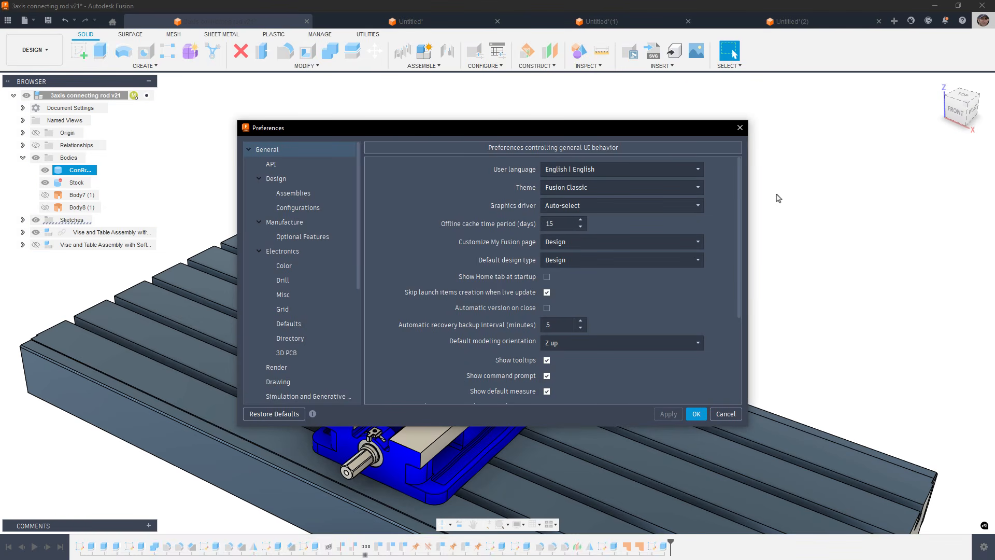
key("Return")
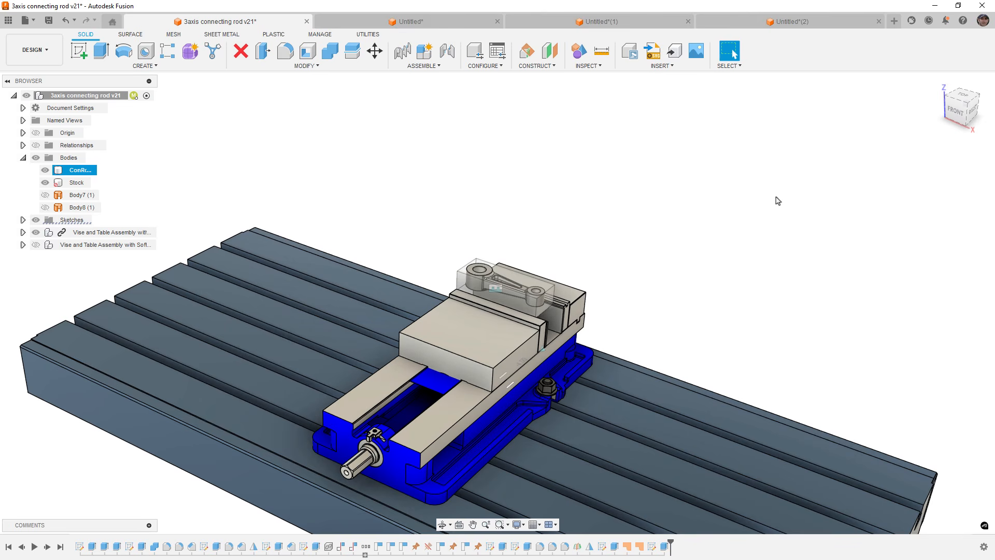
Review the available interface themes in Preferences without changing them.
left_click(983, 22)
left_click(954, 46)
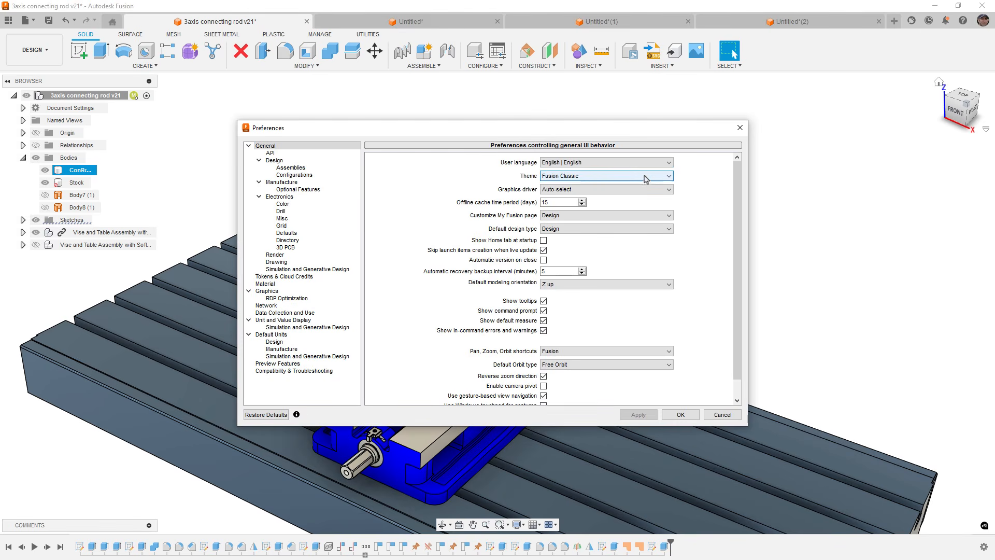
left_click(628, 176)
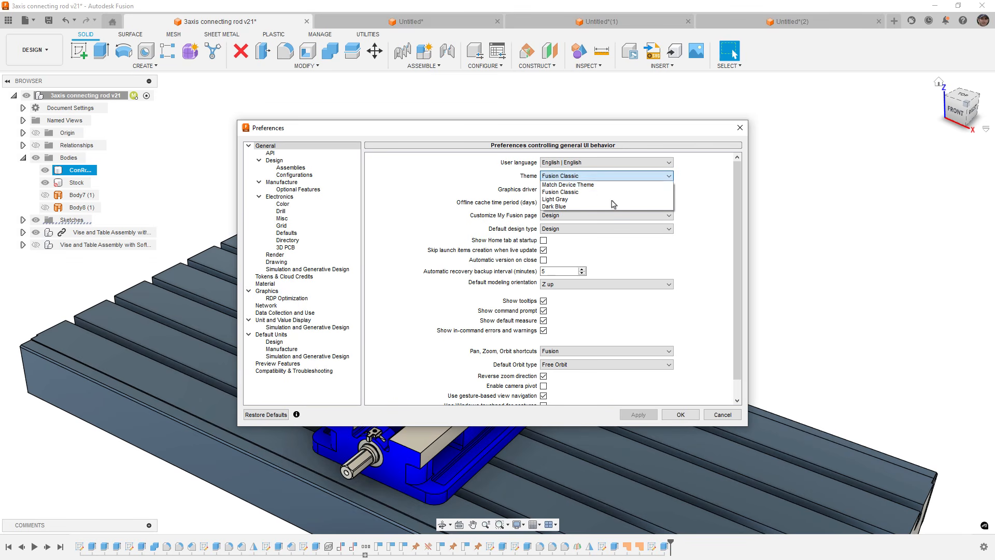
left_click(685, 417)
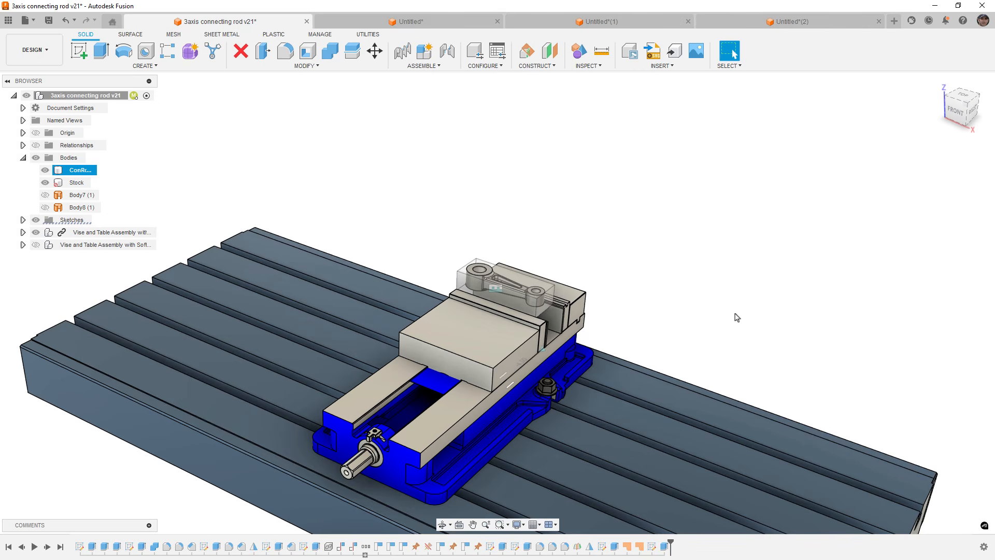
Set the viewport environment to Grey Room.
left_click(523, 524)
mouse_move(553, 450)
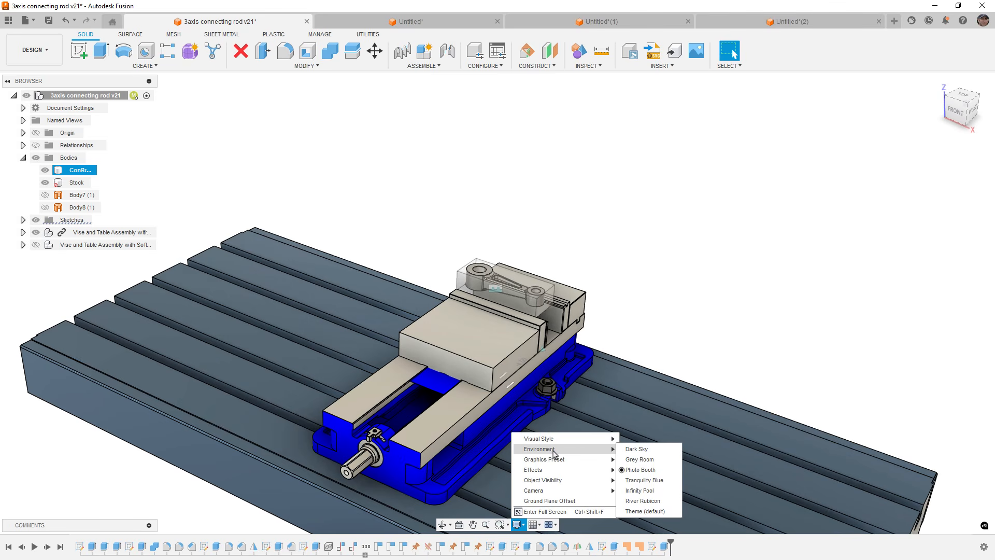
left_click(653, 459)
Set the viewport environment to Infinity Pool.
left_click(518, 525)
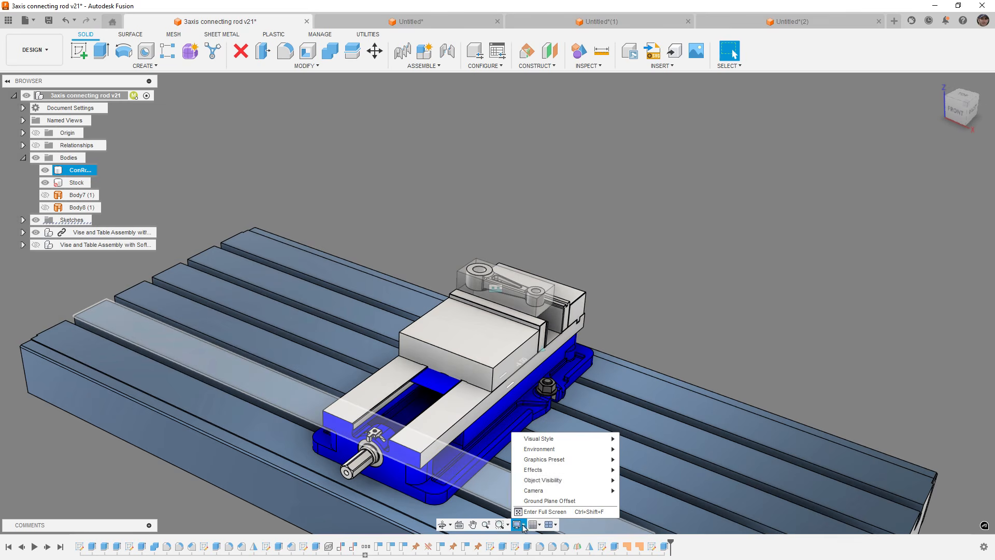
mouse_move(570, 449)
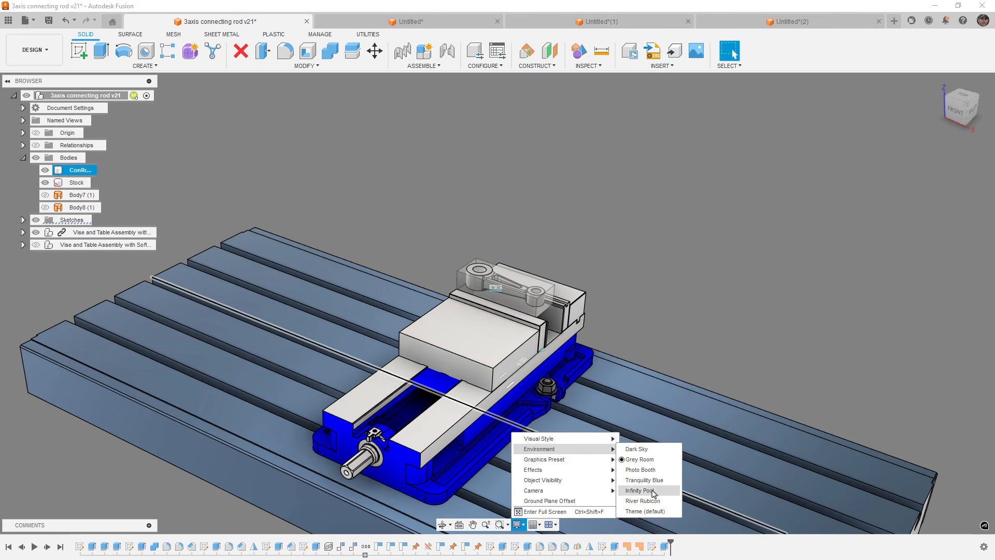
left_click(651, 471)
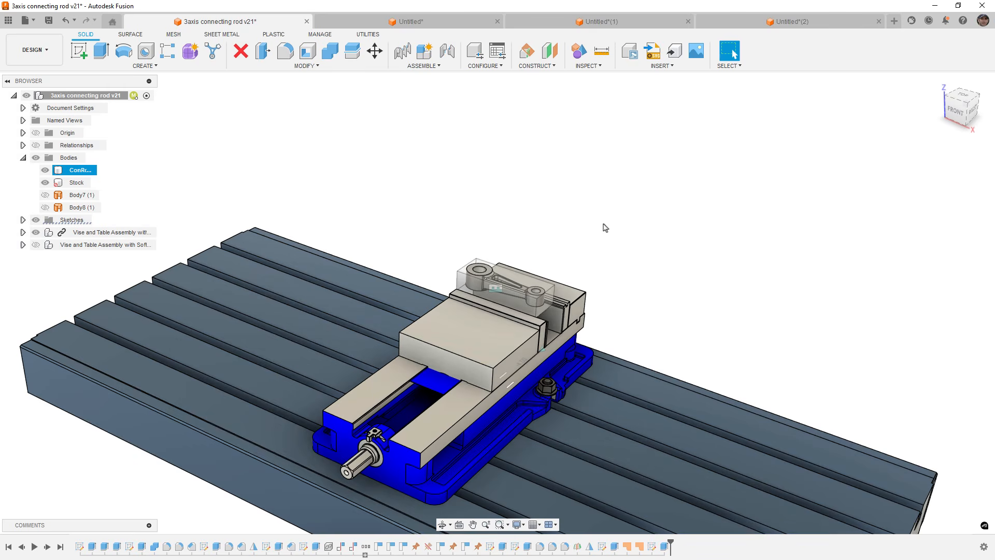
Offset the large end hole's inner face by 0.10 in with Press Pull.
scroll(603, 224, "down", 2)
middle_click_drag(631, 293, 642, 270, "shift")
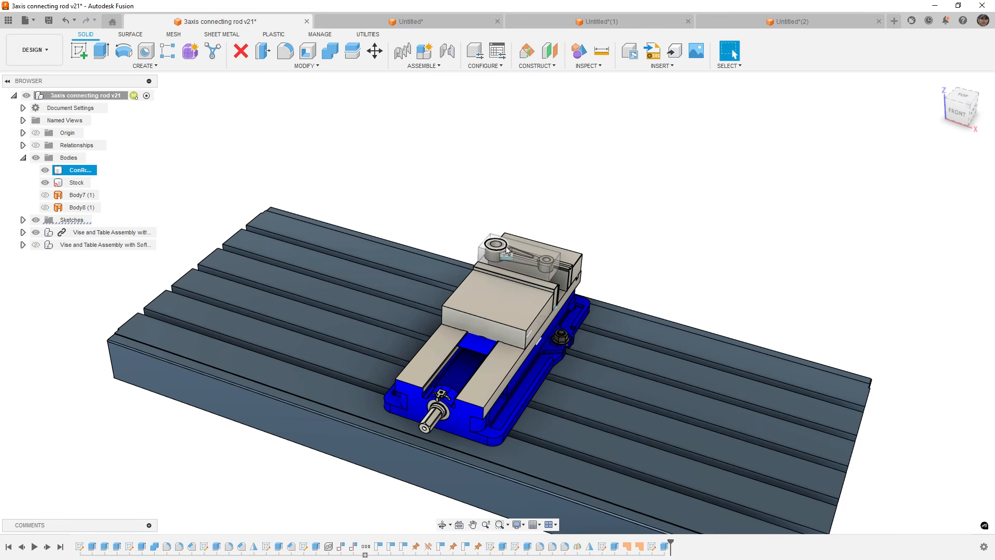
scroll(507, 251, "up", 6)
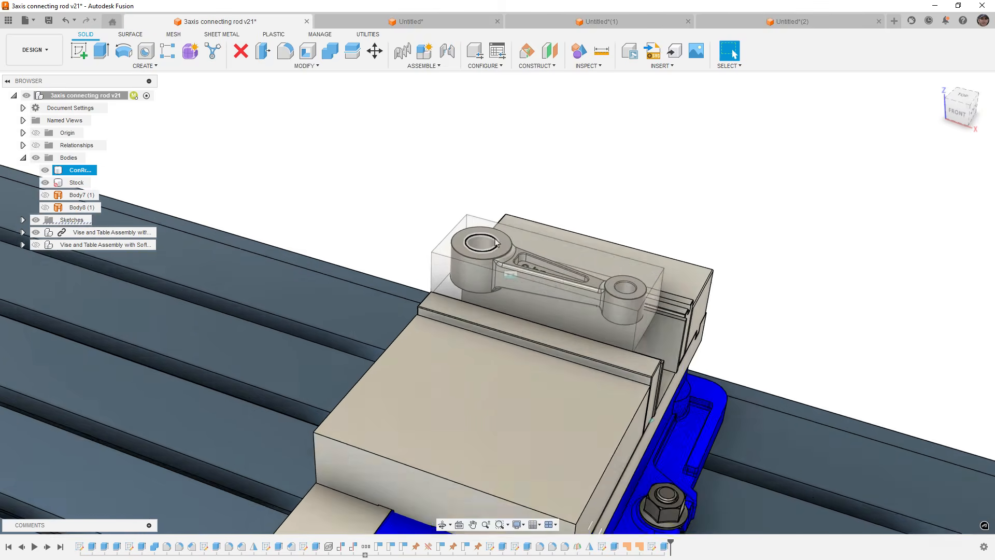
middle_click_drag(497, 239, 499, 288, "shift")
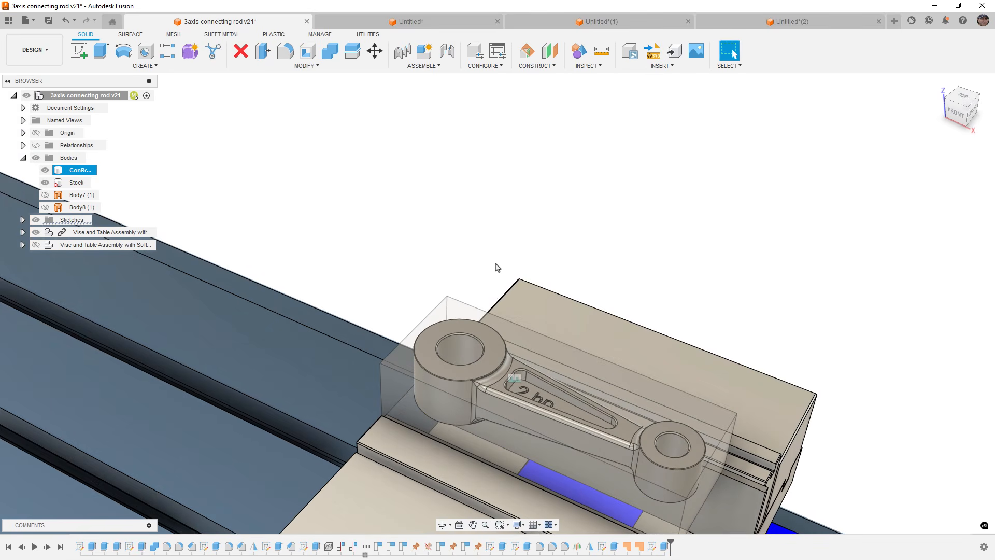
left_click(451, 359)
key("q")
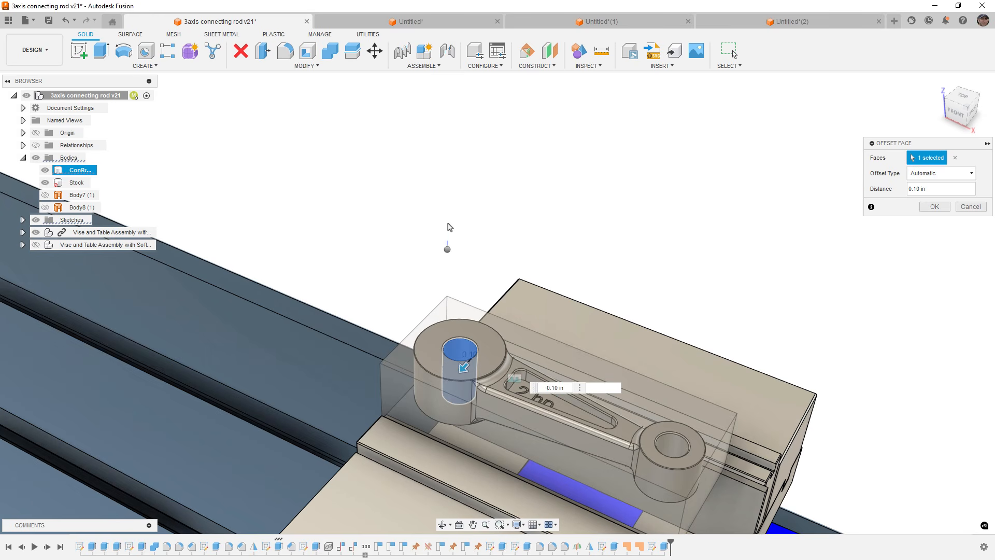
key("Return")
Offset the small end hole's inner face by 0.10 in, then undo both hole offsets.
key("q")
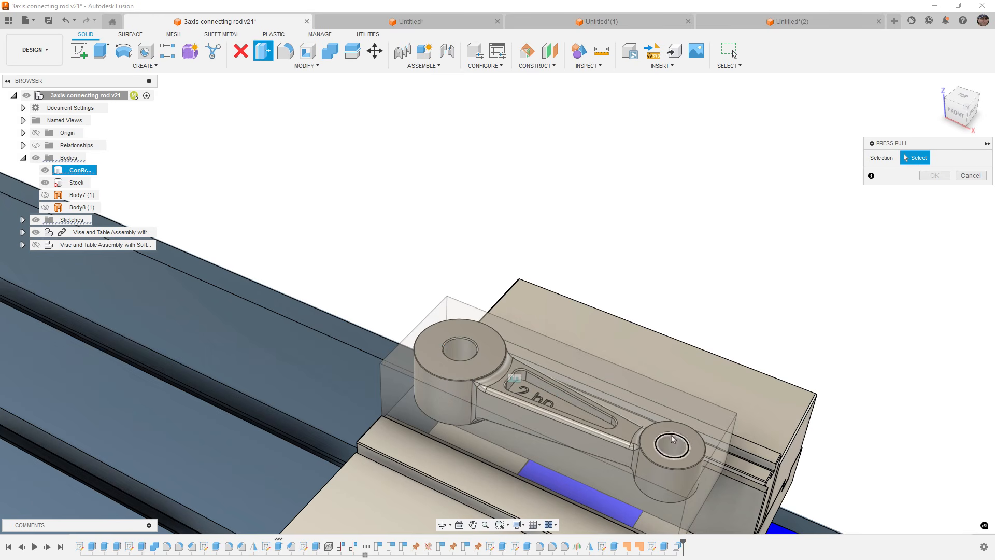
left_click(669, 459)
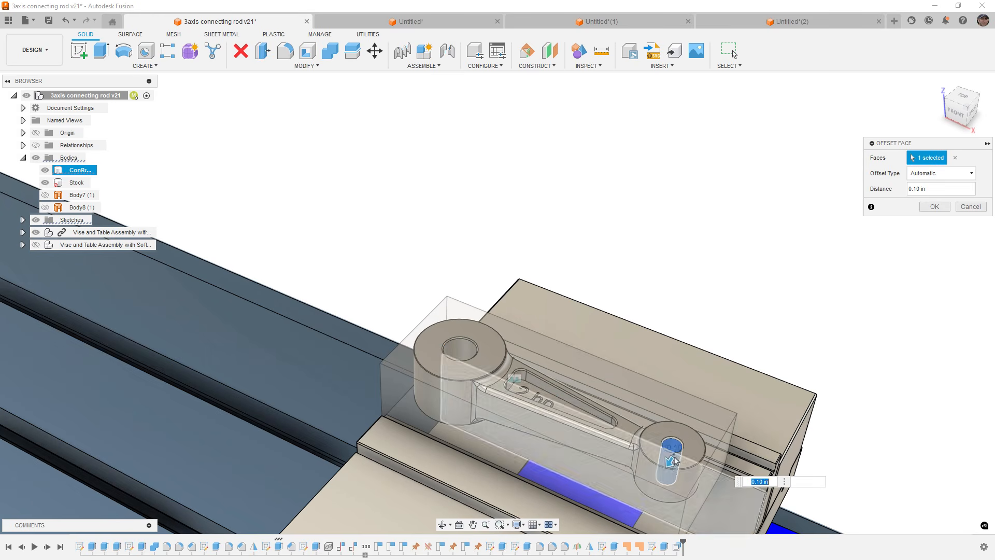
left_click(939, 207)
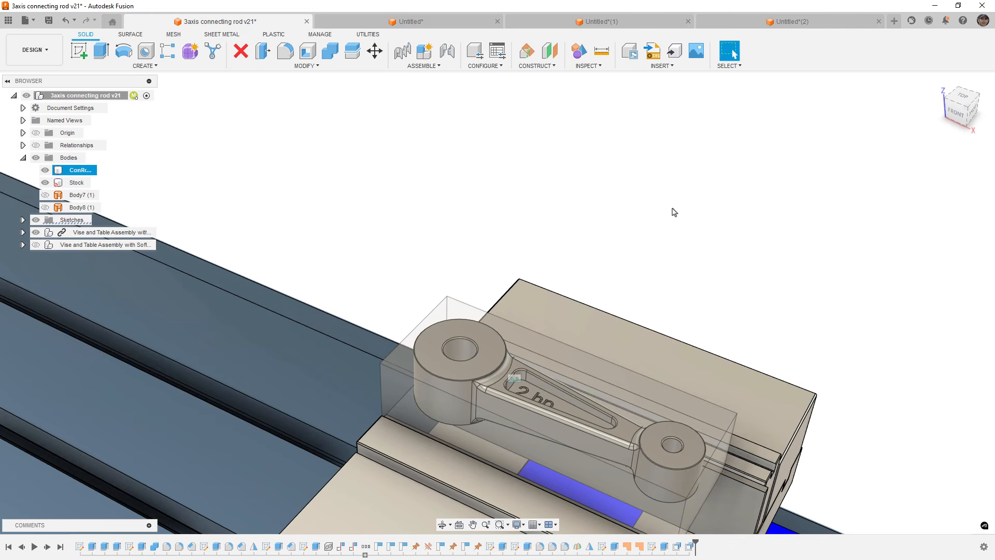
key("ctrl+z")
key("ctrl+z")
Repeat the 0.10 in Press Pull offsets on both the large and small end holes, then undo them both.
left_click(461, 349)
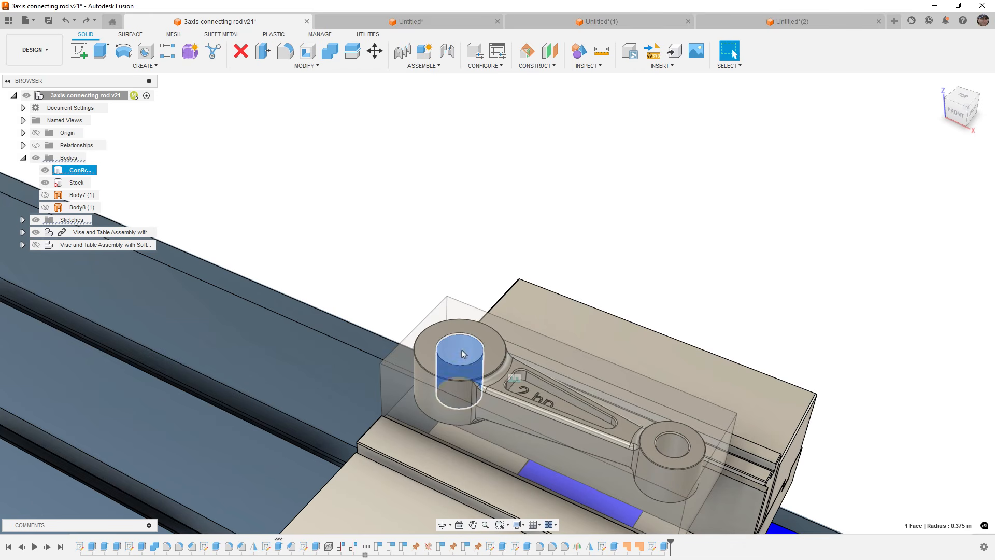
key("q")
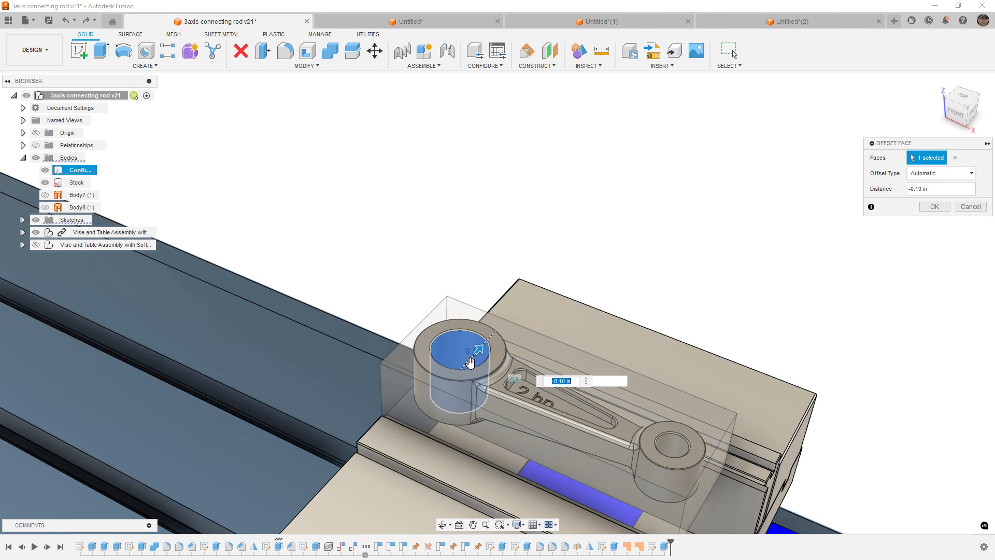
right_click(475, 215)
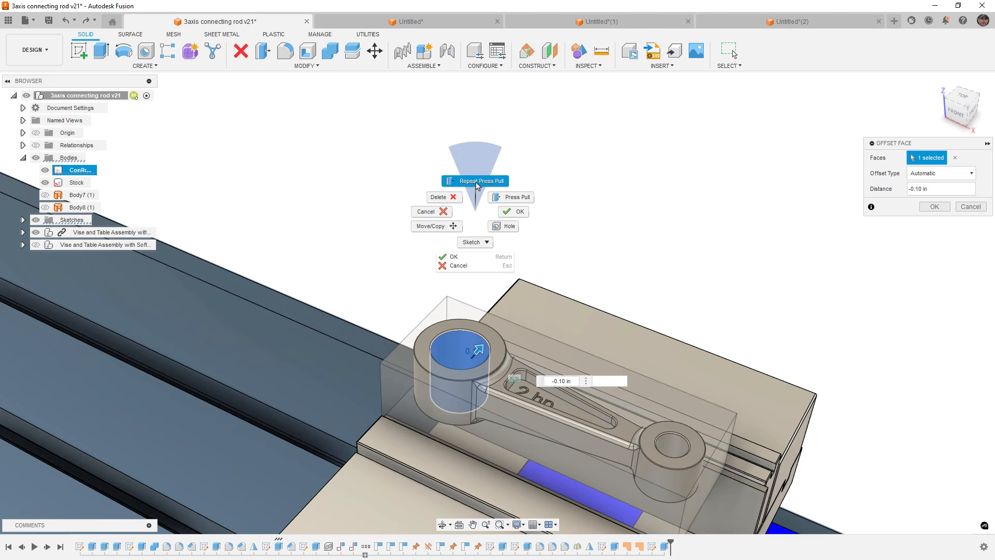
key("Return")
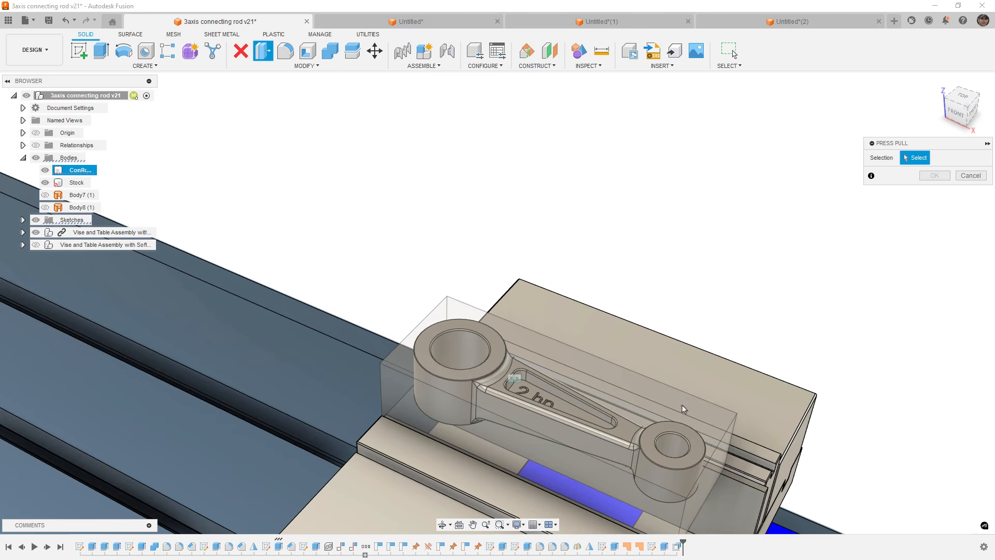
left_click(671, 454)
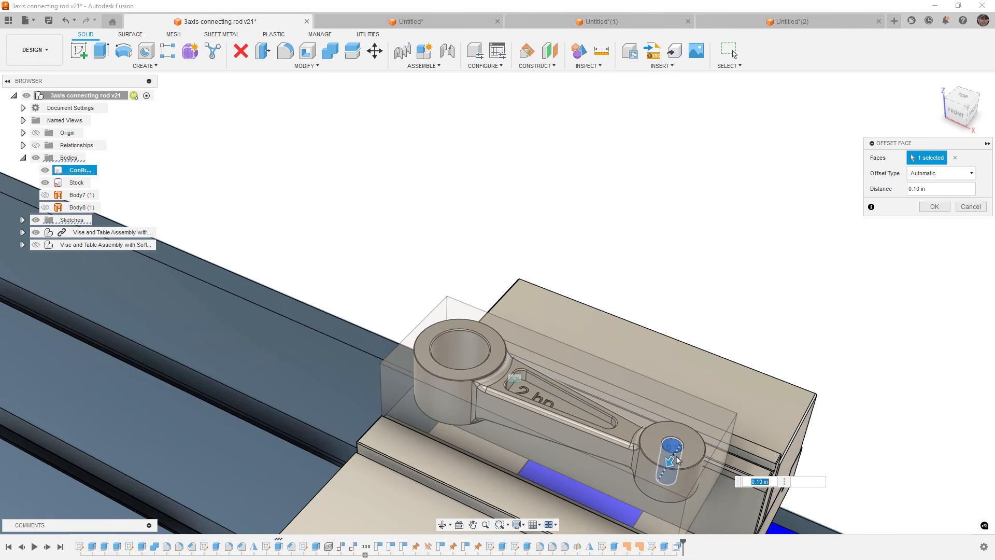
left_click(935, 206)
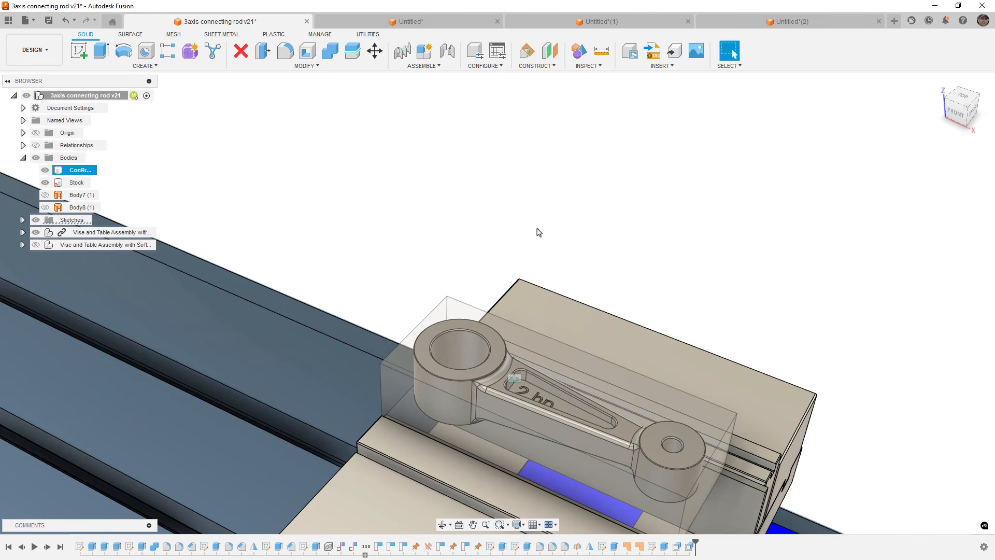
key("ctrl+z")
key("ctrl+z")
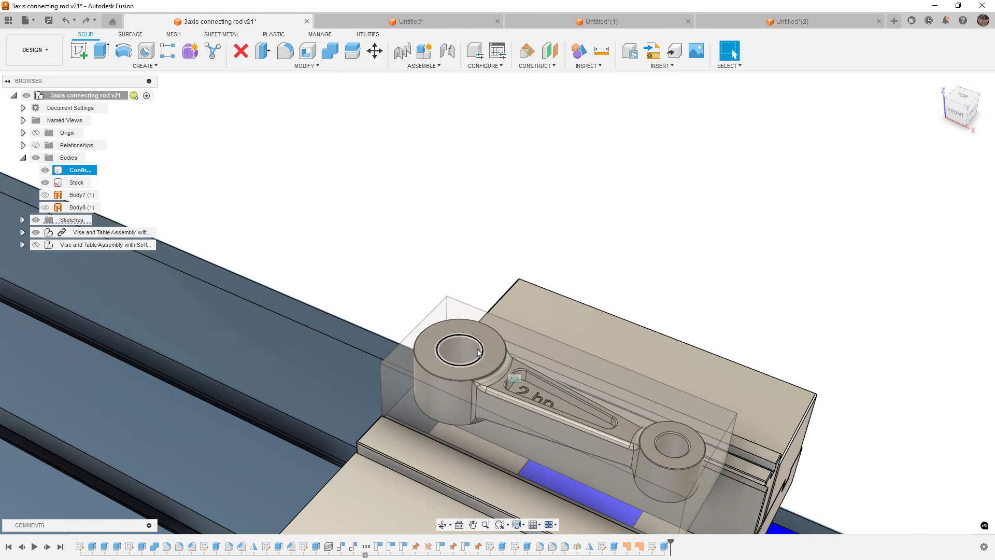
Try offsetting the large end hole's inner face by -.125 in with Press Pull, then cancel the command.
left_click(465, 358)
key("q")
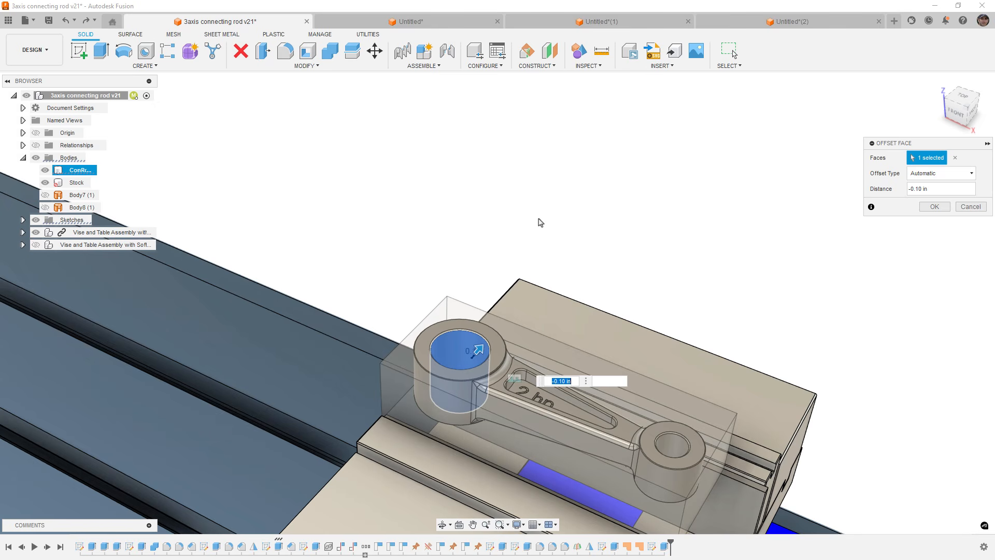
type("-.125")
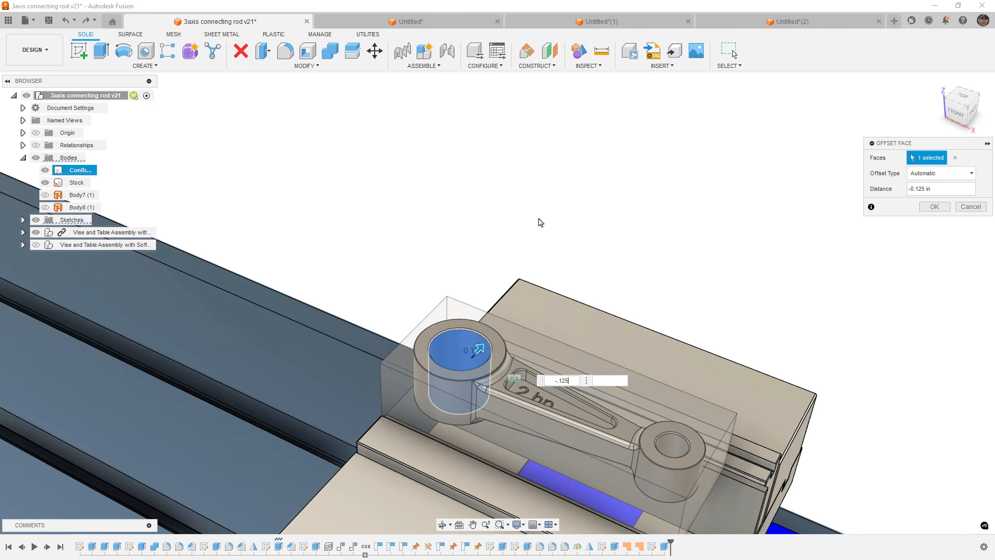
left_click(970, 207)
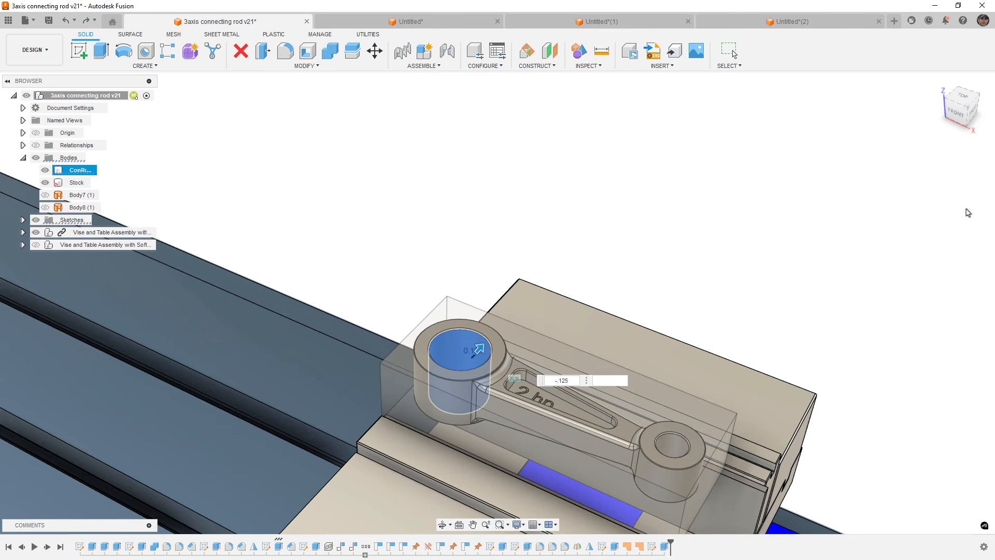
left_click(458, 351)
key("q")
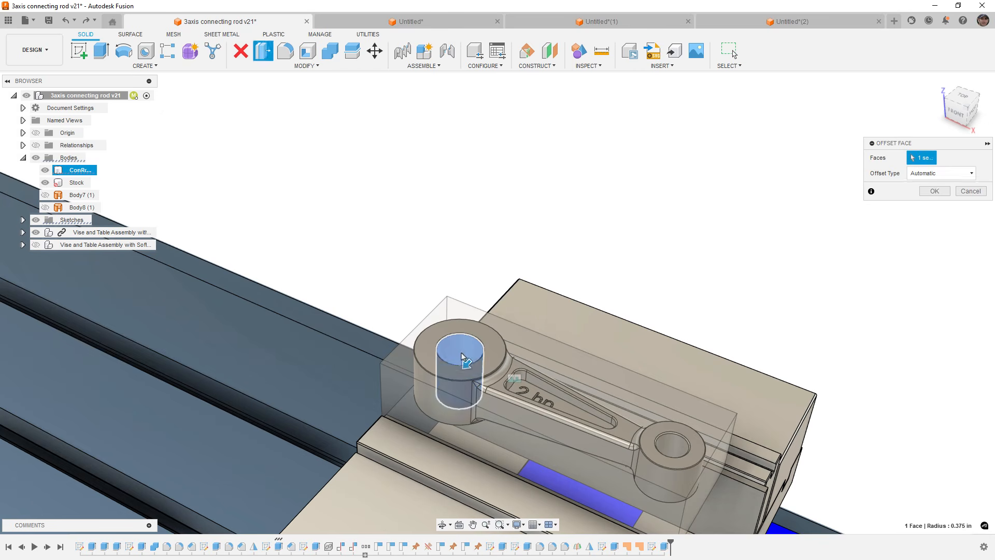
left_click_drag(465, 363, 474, 359)
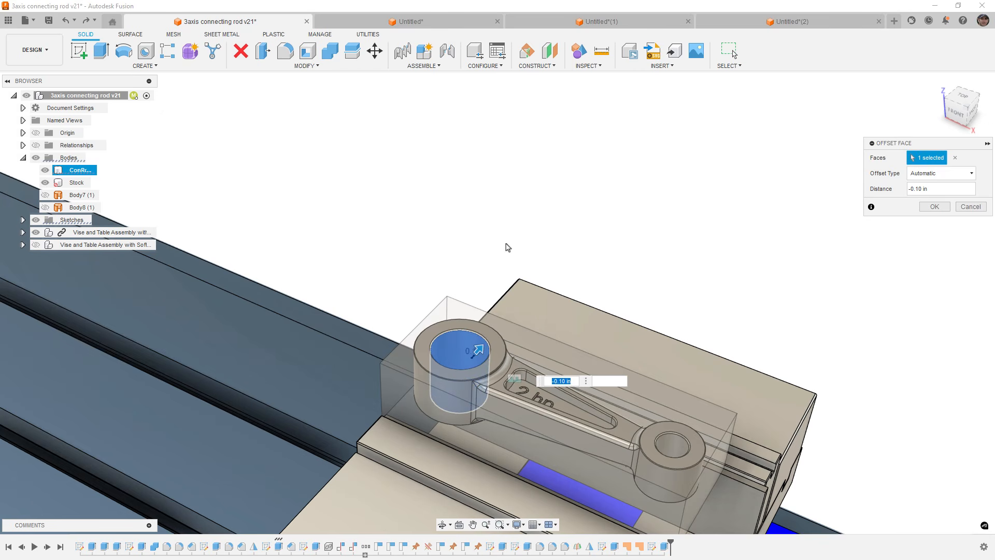
key("BackSpace")
key("Escape")
Offset the large end hole's inner face by -0.10 in with Press Pull, then cancel a second Press Pull and undo the offset.
left_click(468, 357)
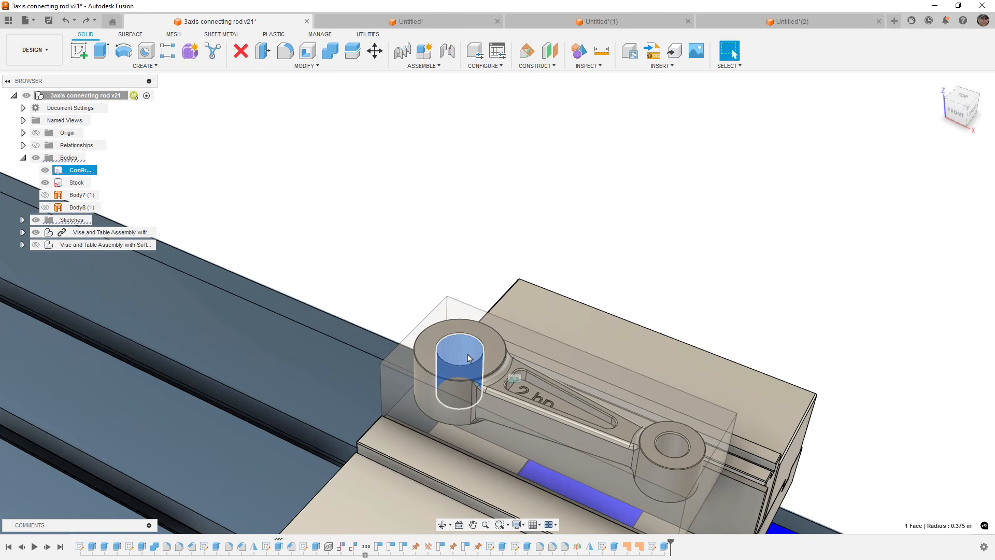
key("q")
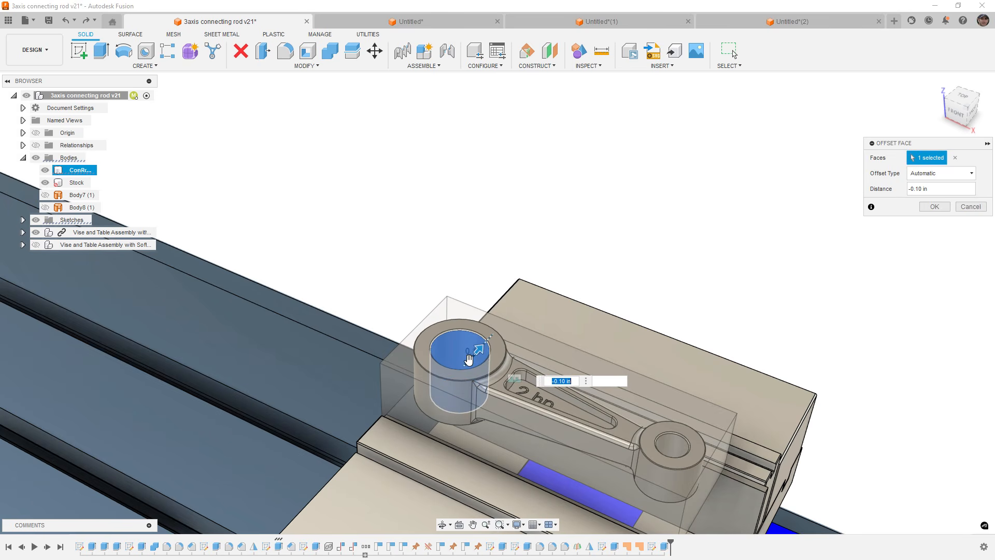
right_click(482, 219)
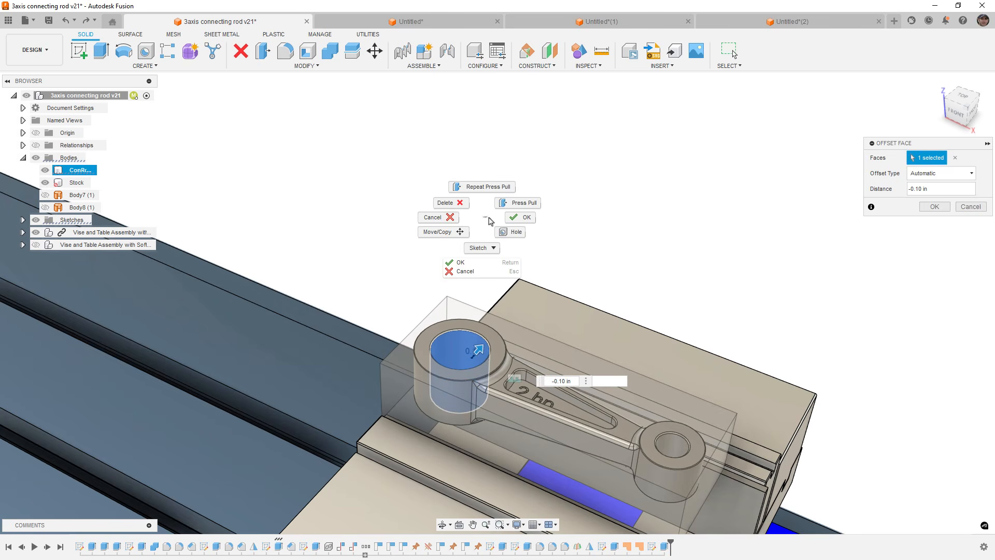
left_click(526, 220)
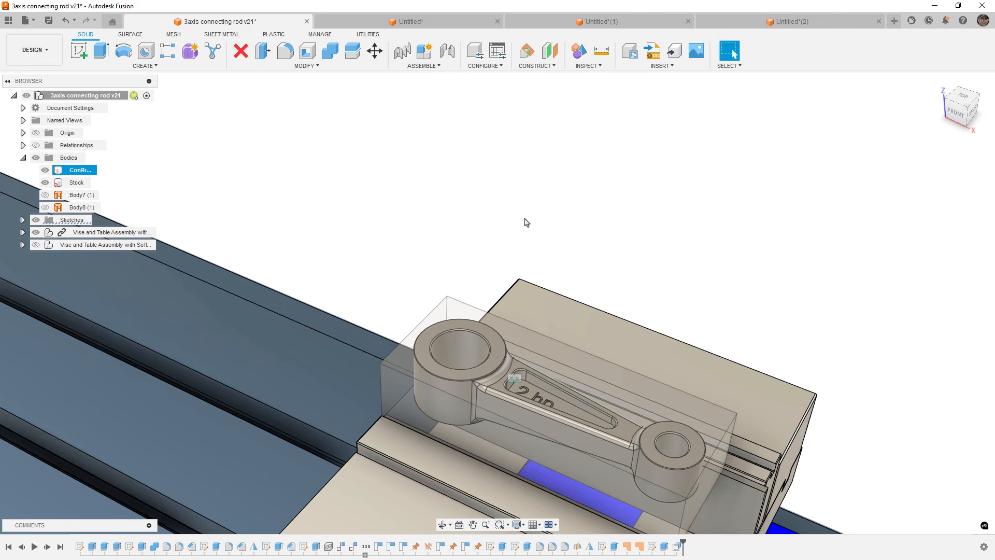
key("q")
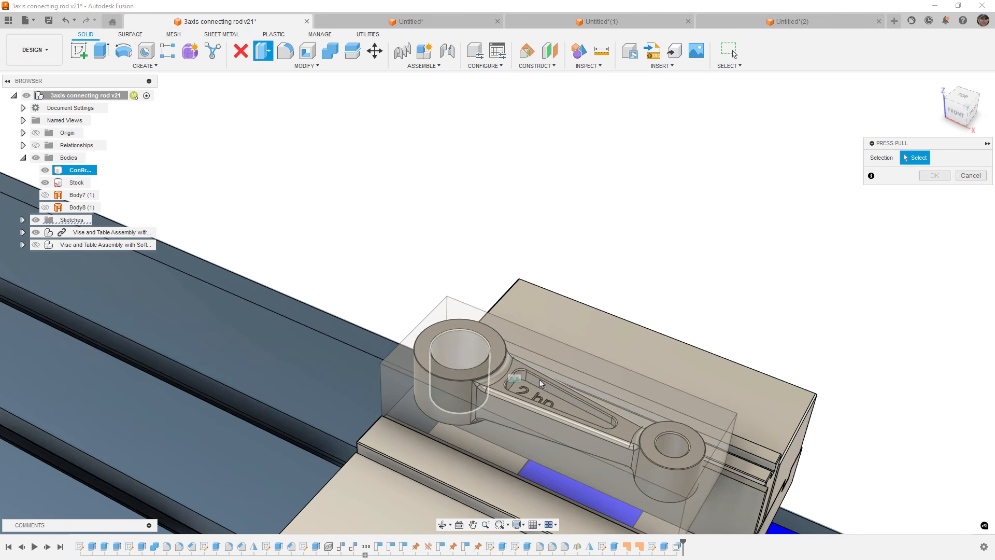
left_click(686, 445)
left_click(961, 208)
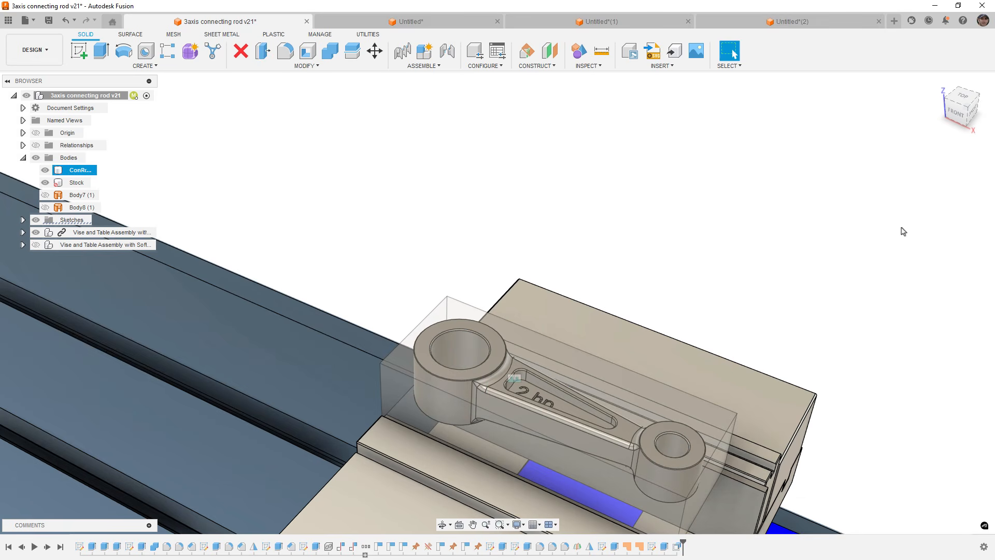
key("ctrl+z")
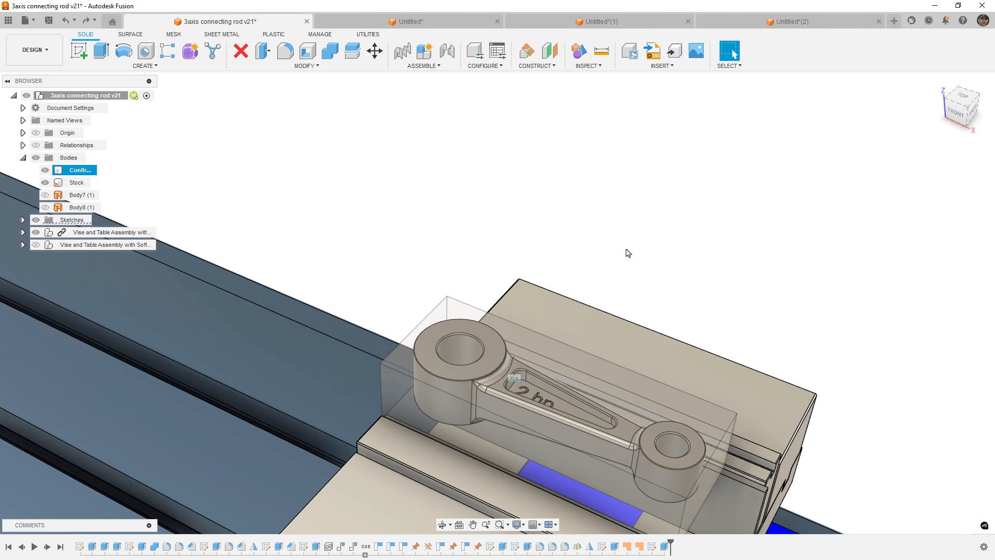
Fit the whole vise and table setup in the view, then zoom back toward the part.
right_click(570, 230)
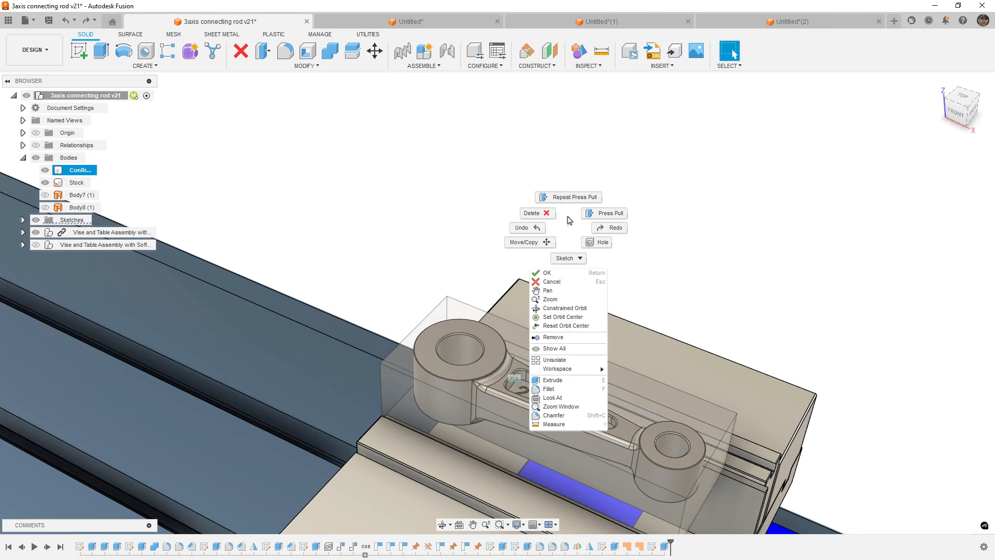
left_click(568, 219)
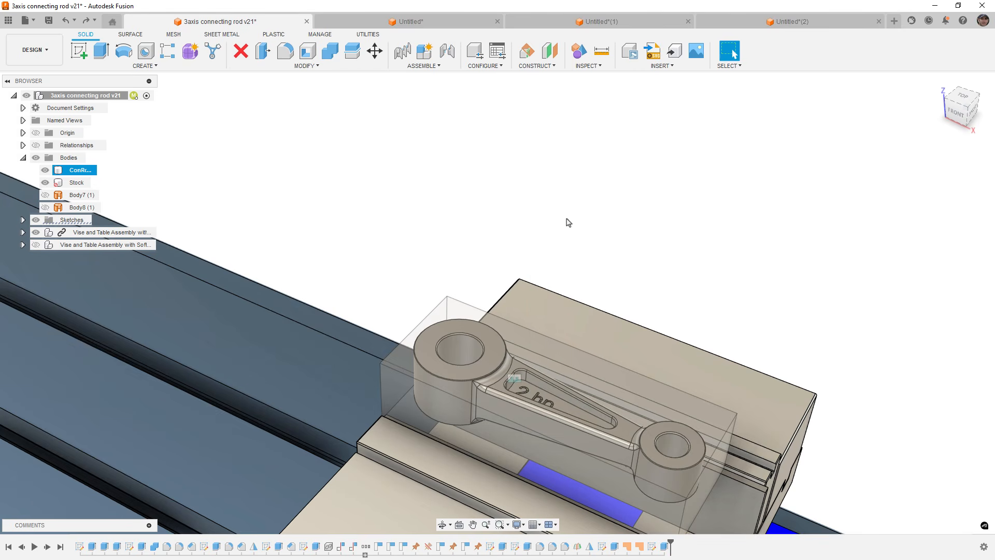
left_click(506, 525)
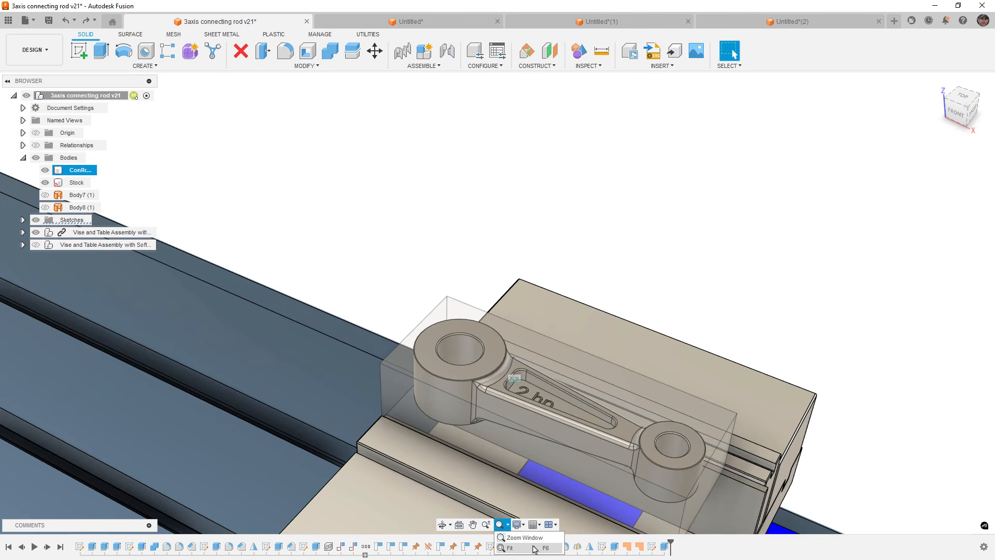
left_click(548, 553)
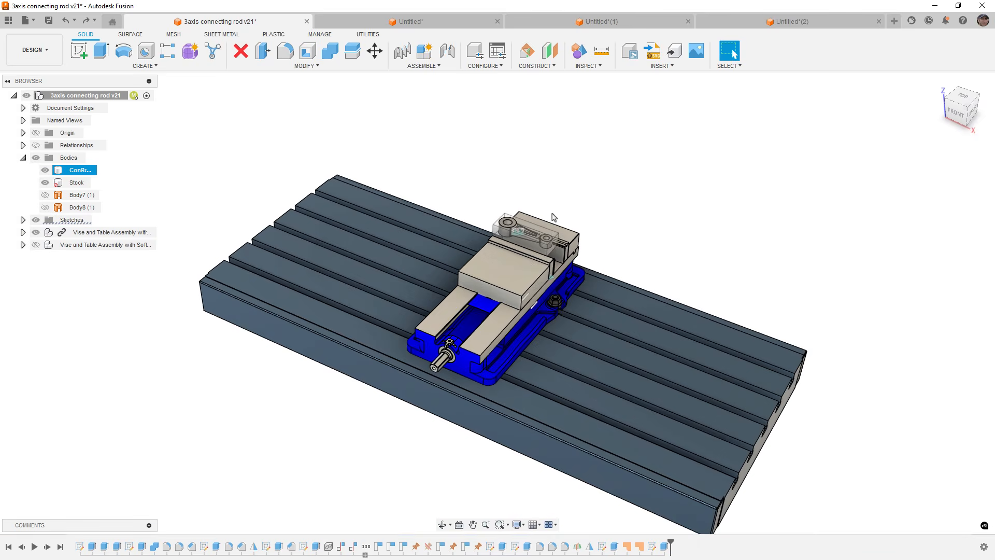
scroll(521, 223, "up", 5)
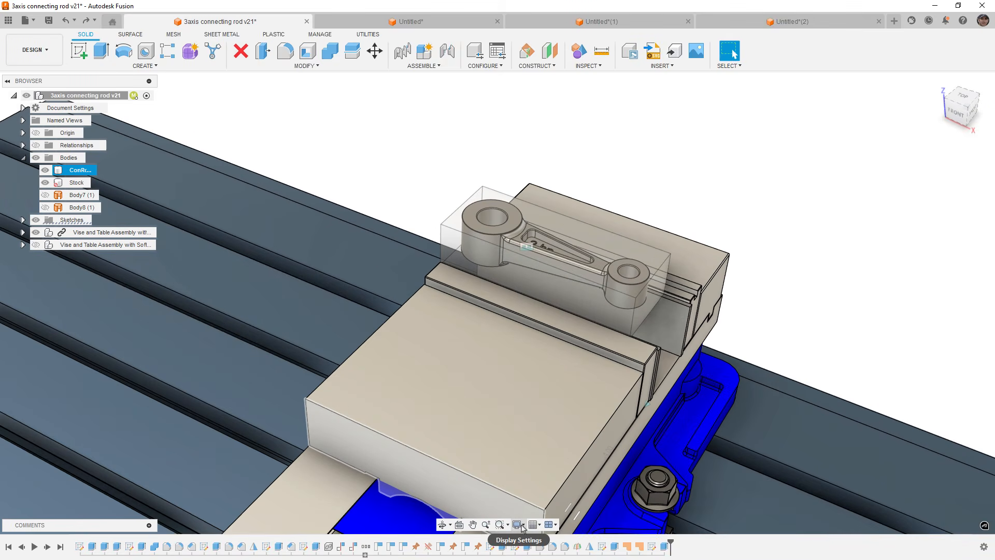
Zoom into the connecting rod's large end with Zoom Window.
left_click(508, 524)
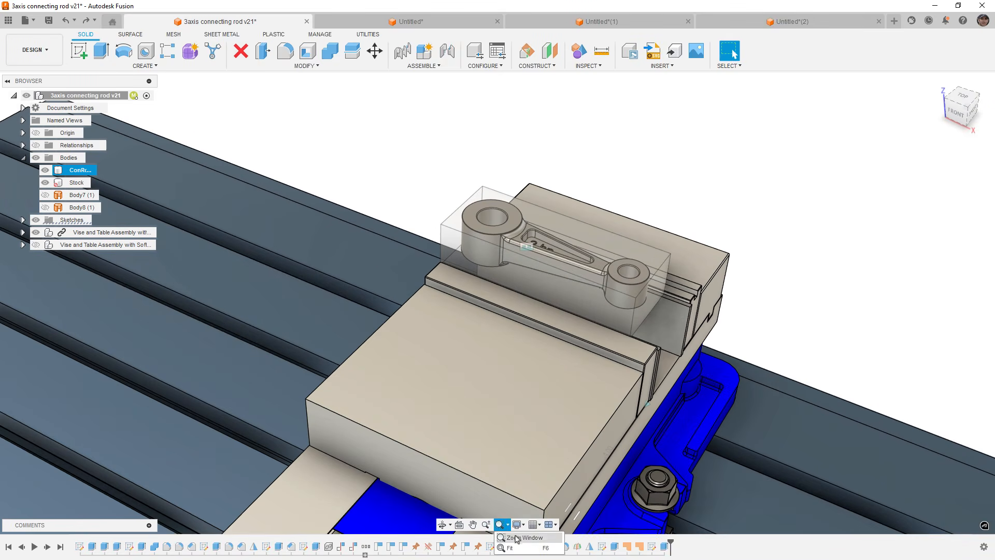
left_click(516, 539)
left_click_drag(465, 194, 537, 285)
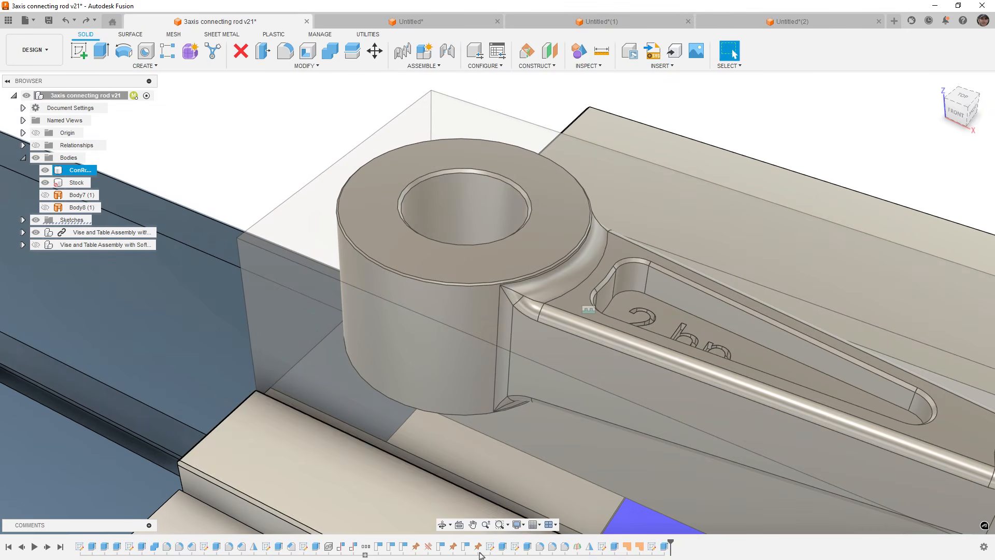
scroll(524, 437, "down", 3)
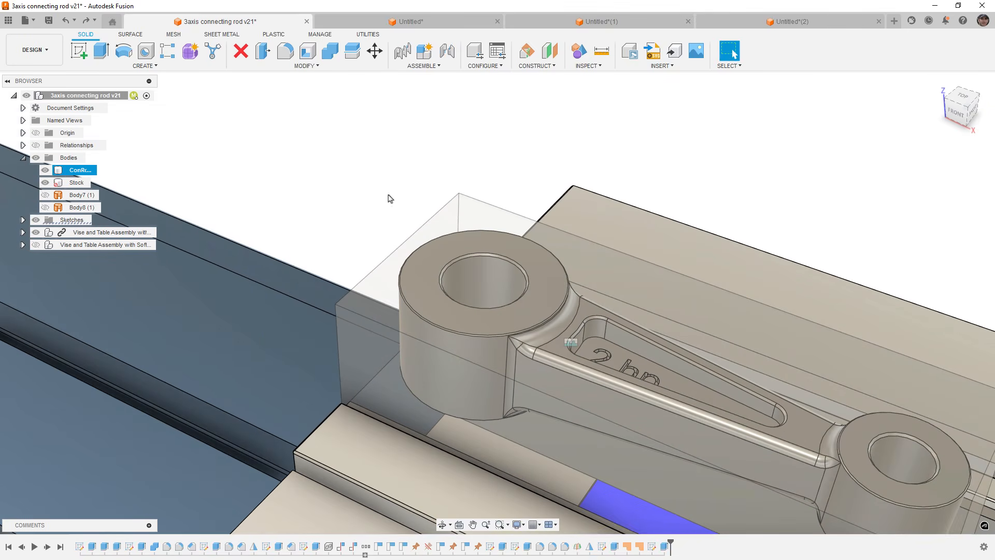
Zoom into the large end hole using Zoom found through the shortcuts search, then repeat Fit to show the whole setup.
type("s")
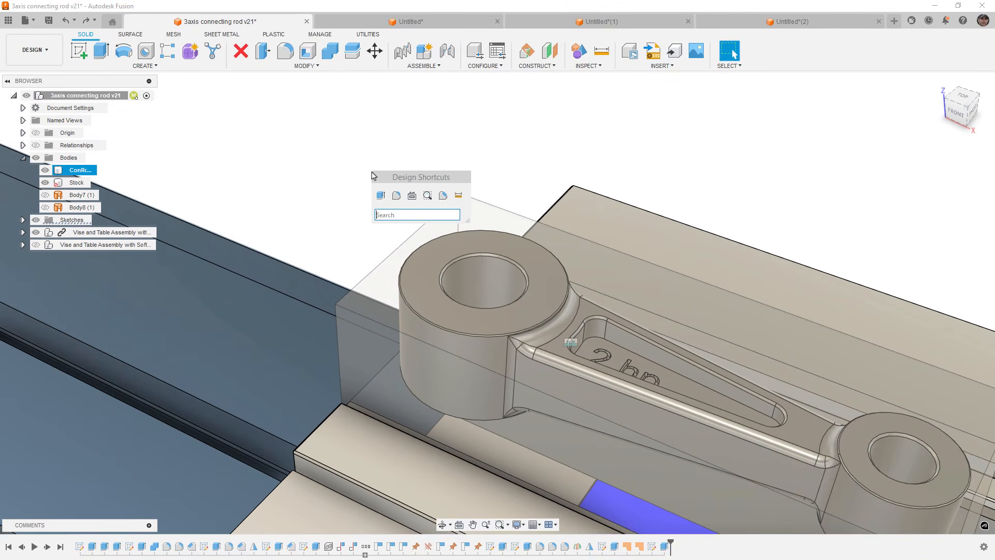
type("zoo")
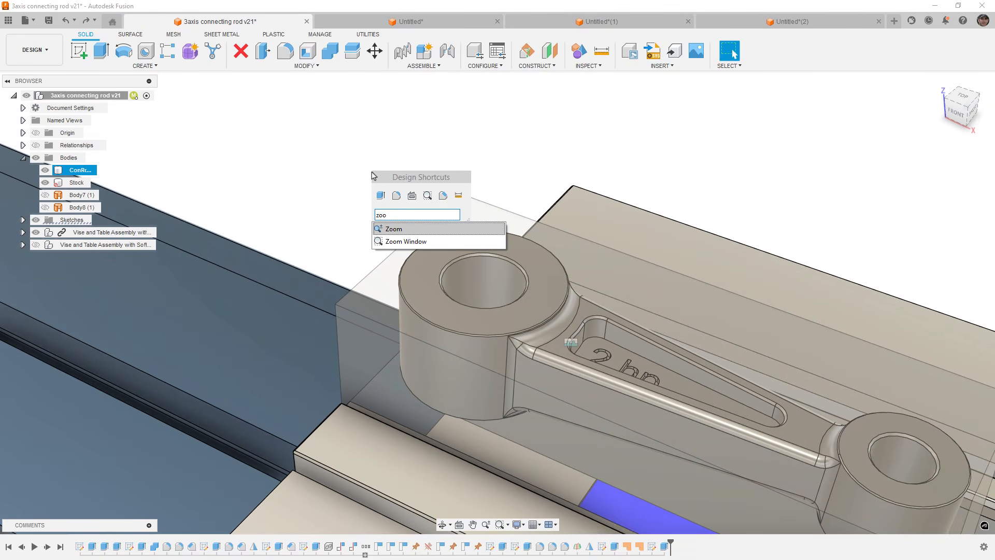
left_click(402, 230)
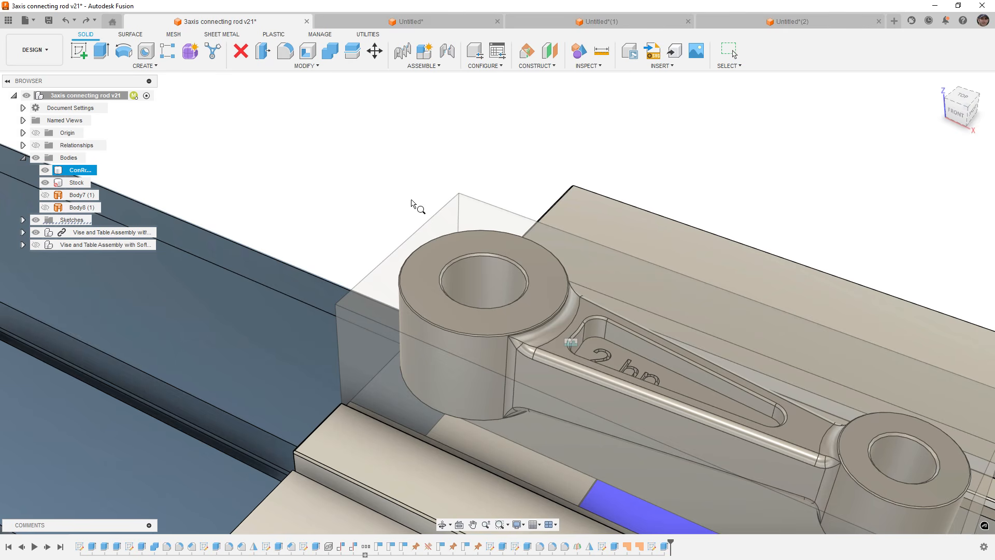
left_click_drag(413, 204, 491, 283)
key("s")
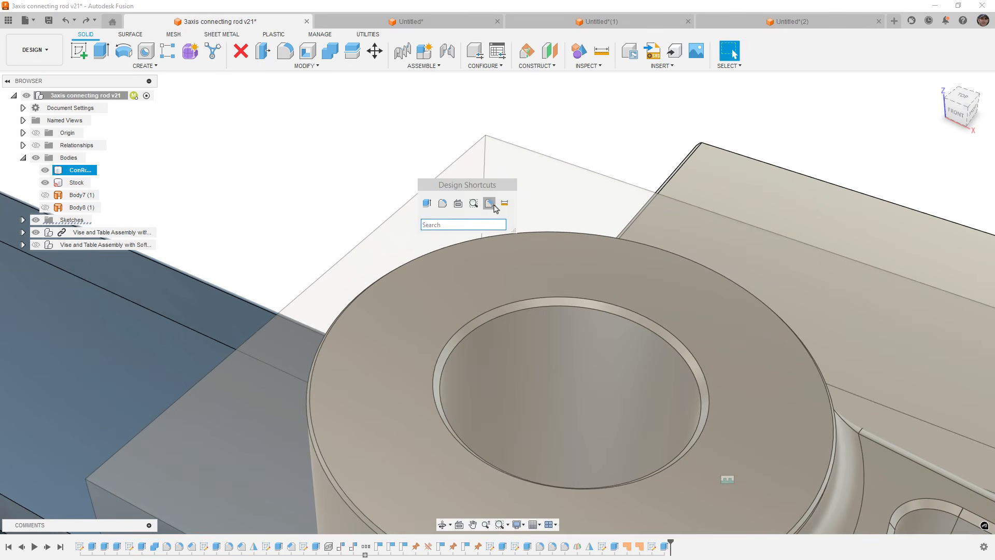
left_click(473, 203)
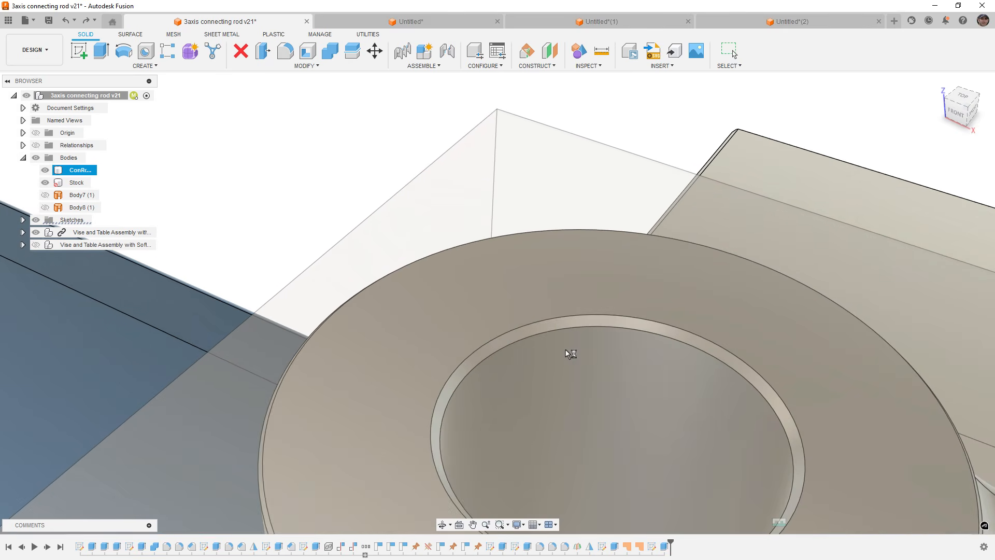
middle_click(568, 351)
middle_click(568, 350)
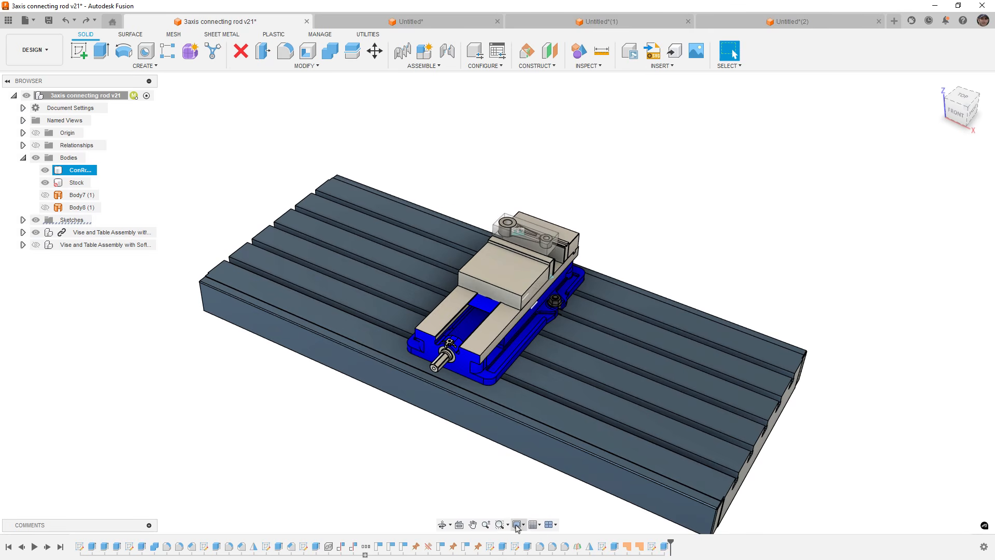
right_click(613, 232)
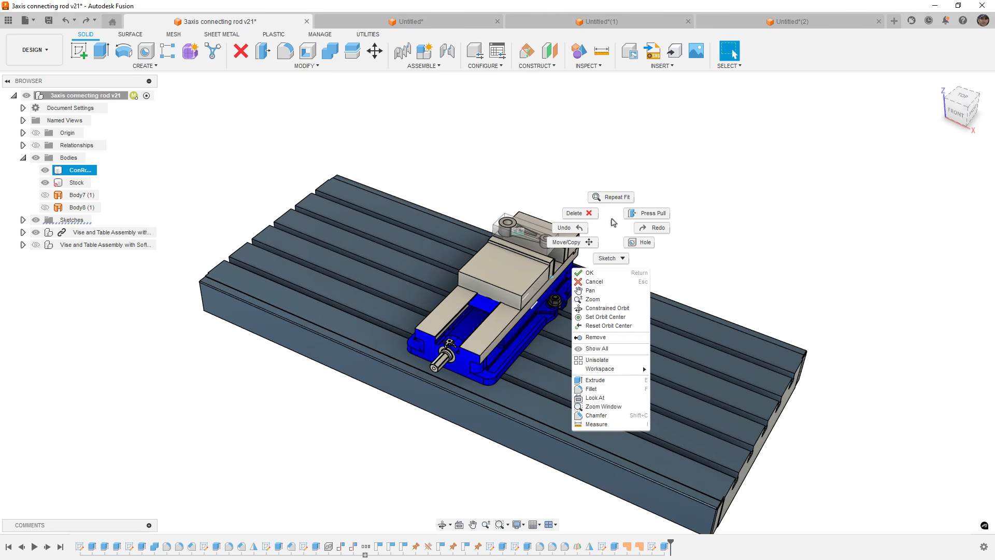
left_click(610, 219)
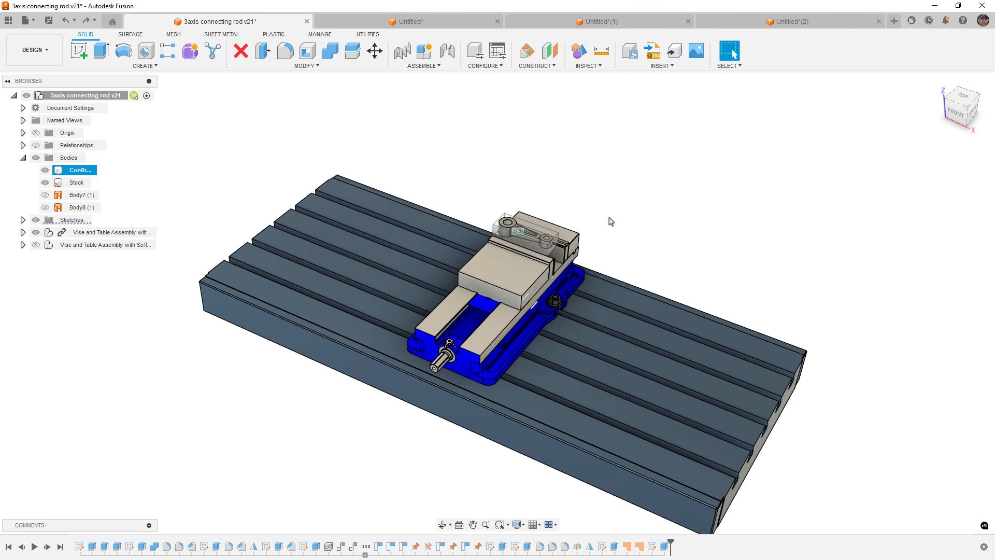
Orbit and zoom the view around the vise and table setup, opening and dismissing the marking menu.
middle_click_drag(541, 304, 534, 280, "shift")
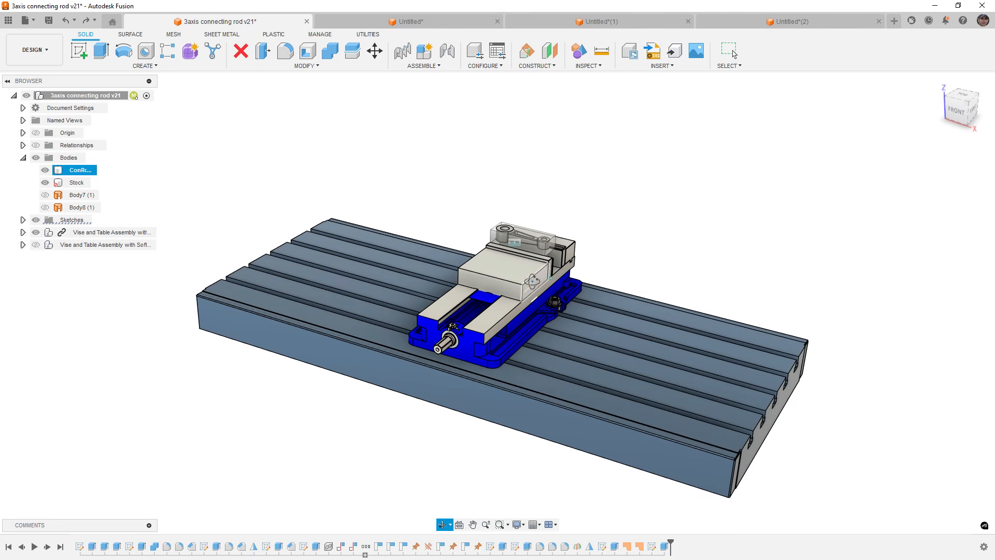
middle_click_drag(545, 202, 544, 216)
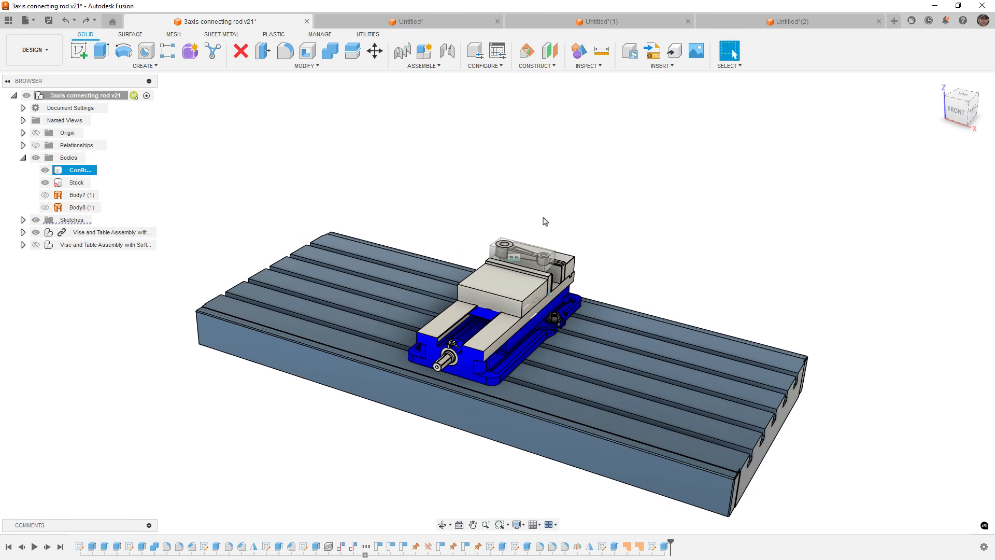
scroll(529, 243, "up", 2)
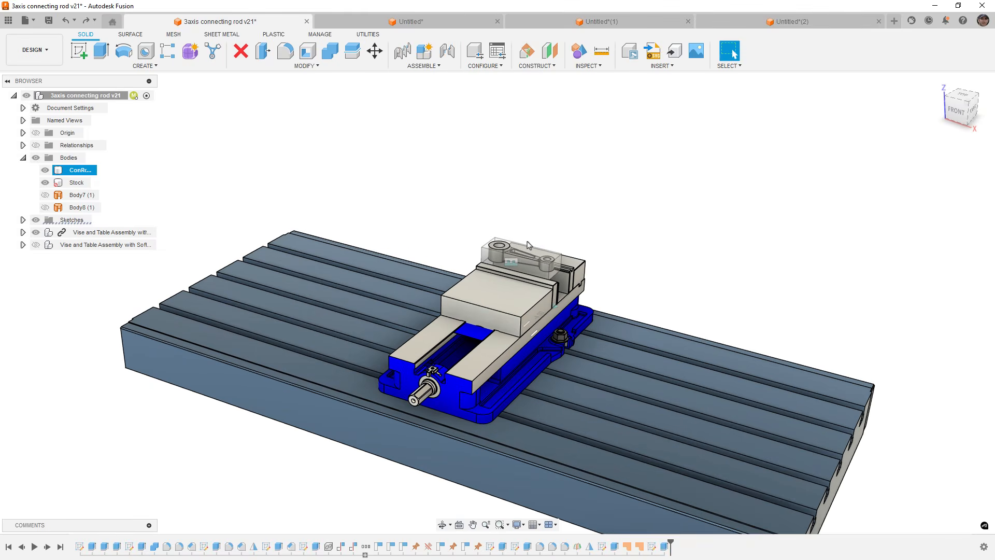
right_click(546, 217)
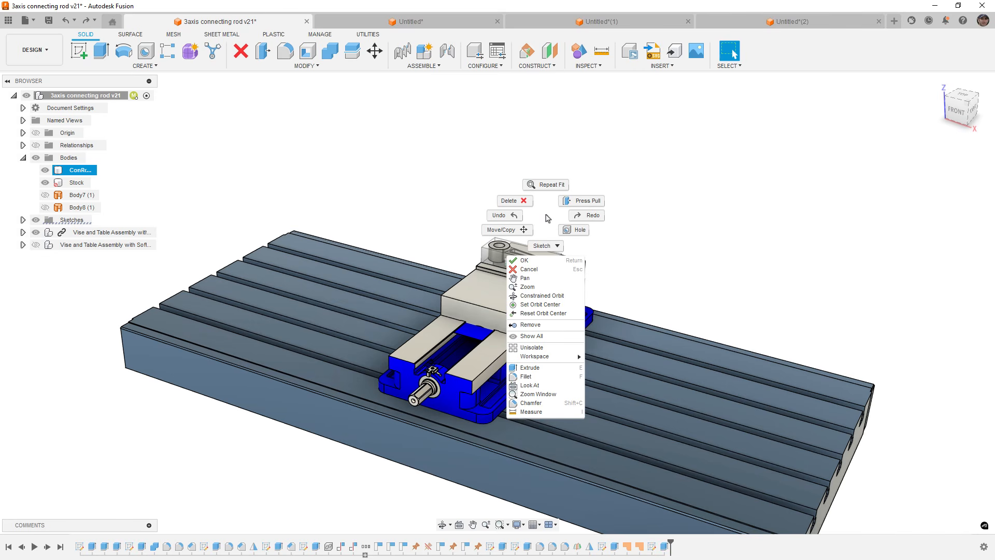
key("Escape")
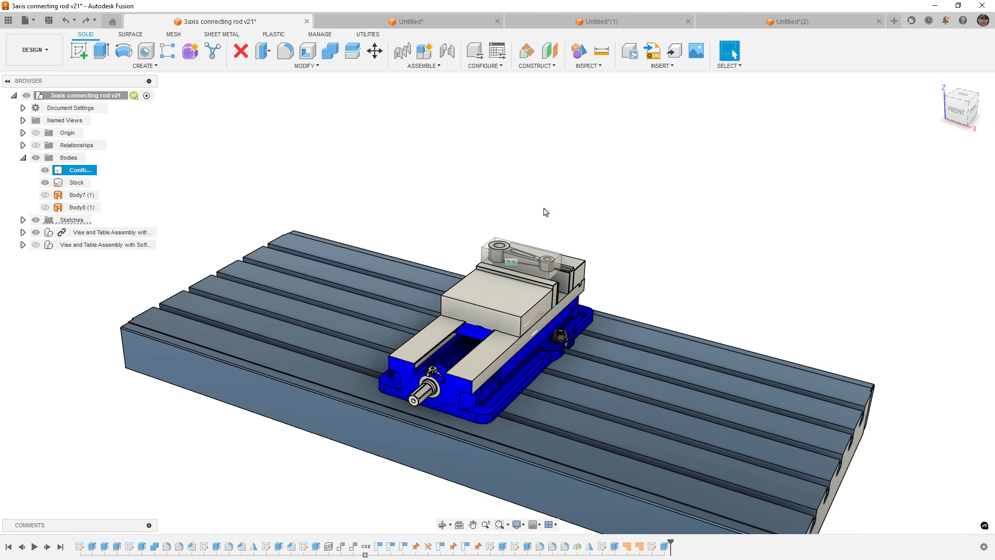
Set the Text2 parameter's expression to '1 hp' in Change Parameters to update the rod's engraved text.
middle_click_drag(439, 238, 452, 278, "shift")
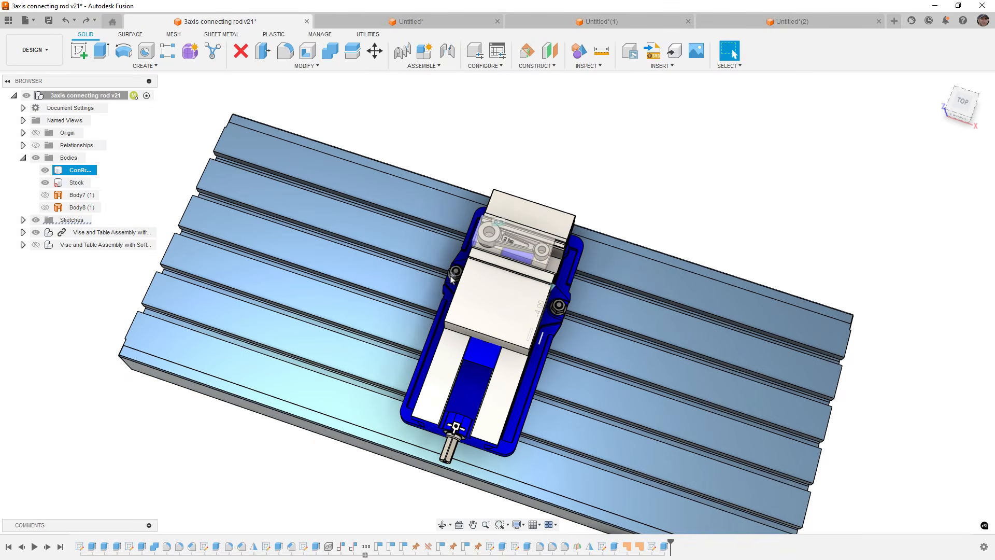
scroll(516, 244, "up", 10)
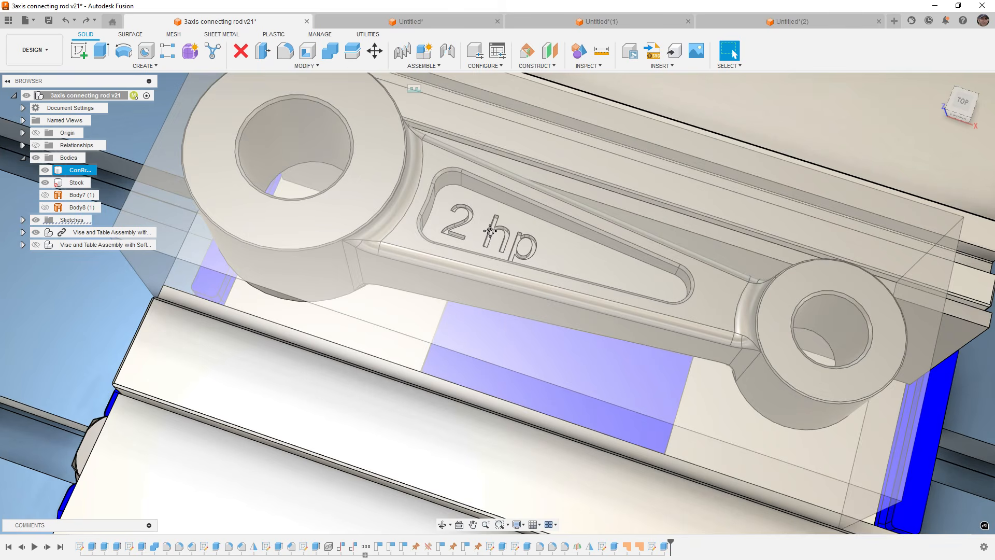
middle_click_drag(490, 230, 483, 309)
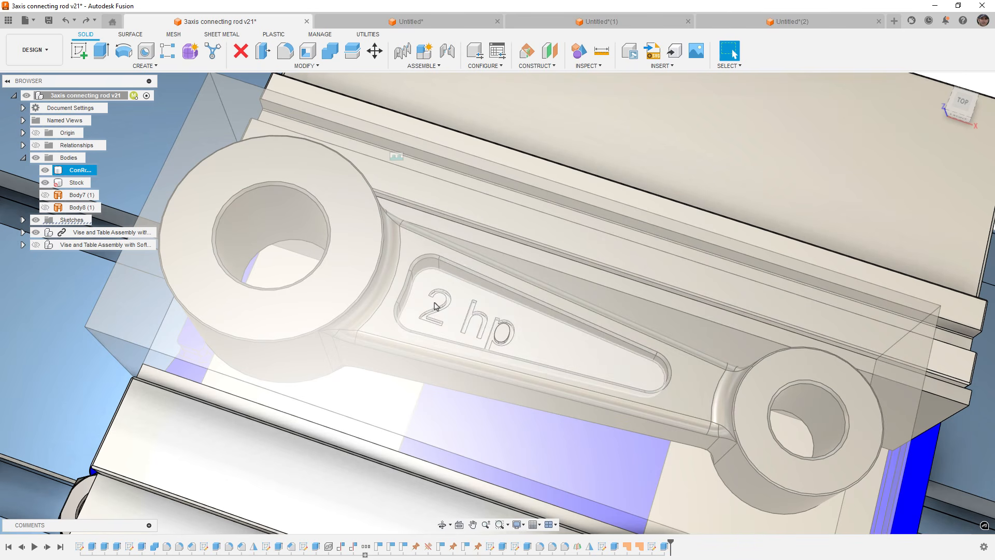
left_click(363, 66)
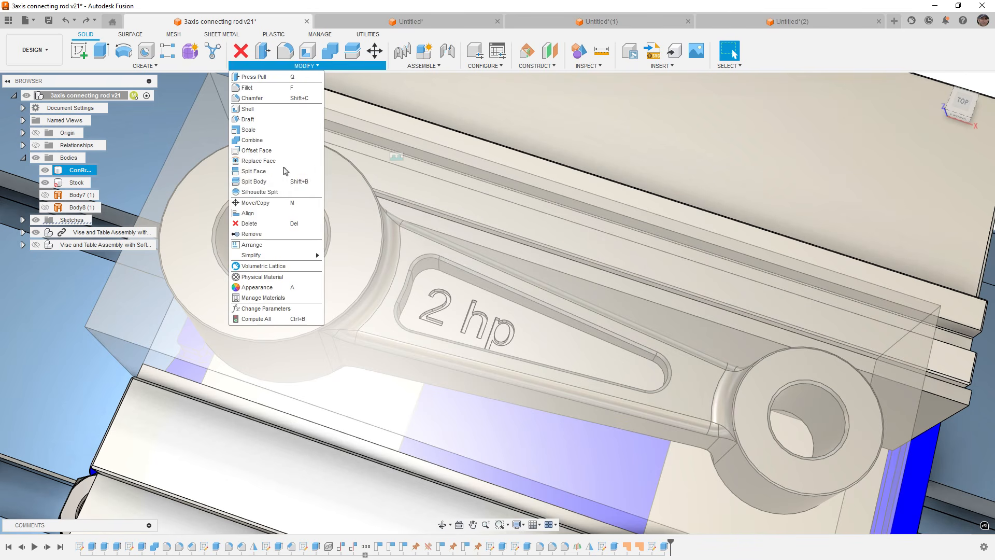
left_click(265, 308)
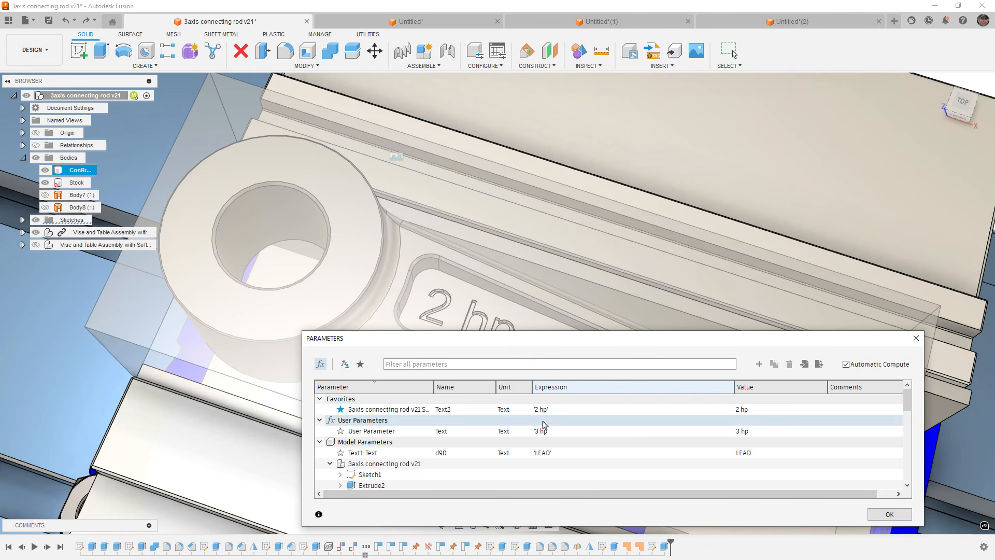
double_click(538, 409)
left_click(551, 410)
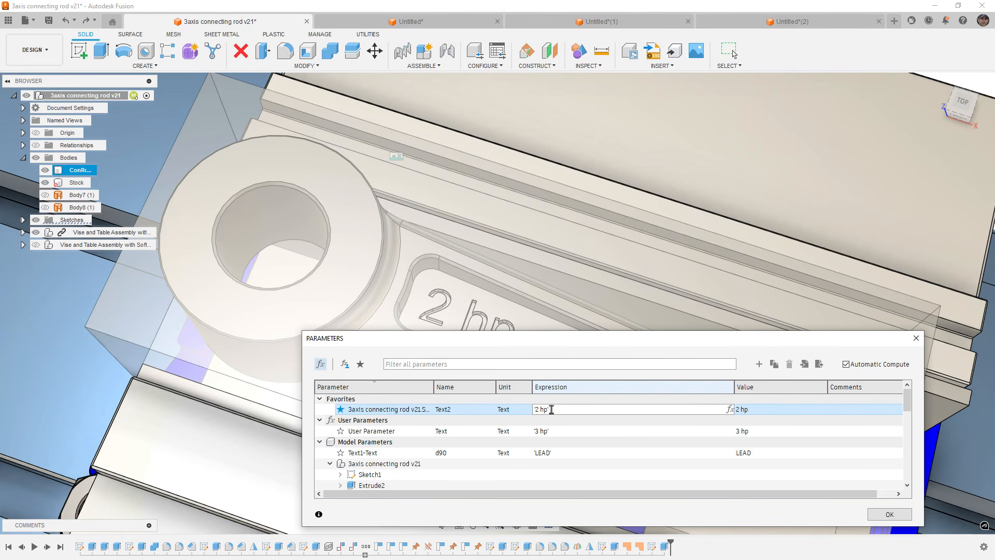
key("BackSpace")
type("1")
key("Return")
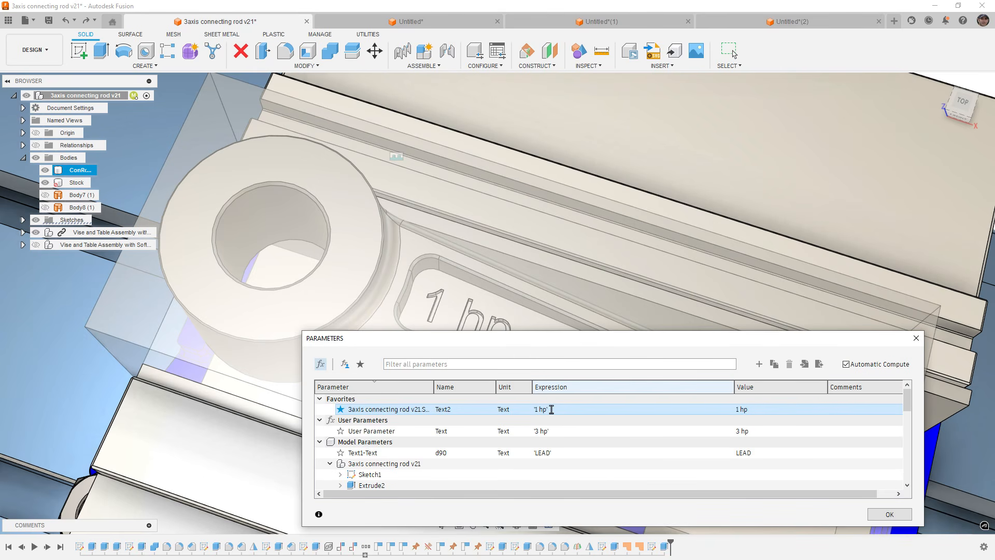
left_click(758, 364)
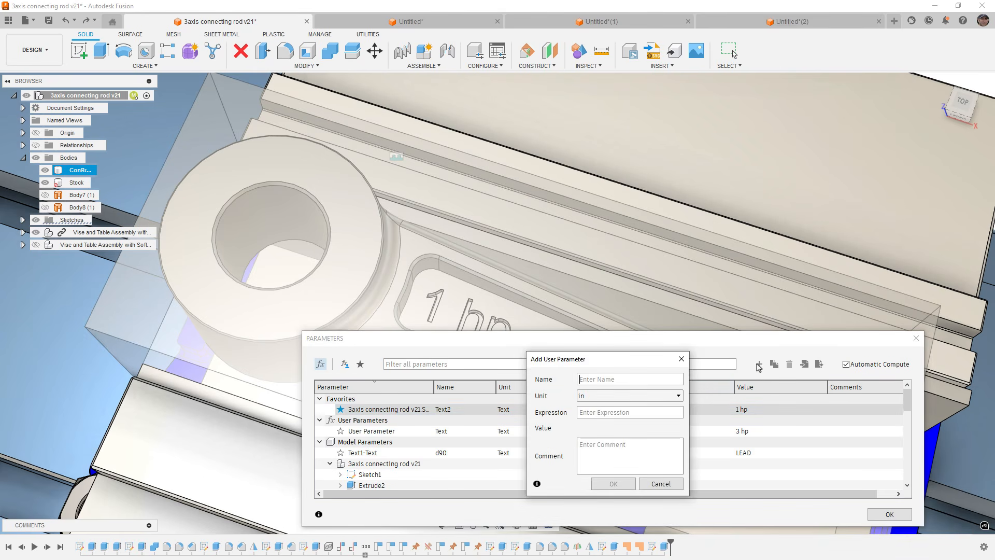
left_click(656, 396)
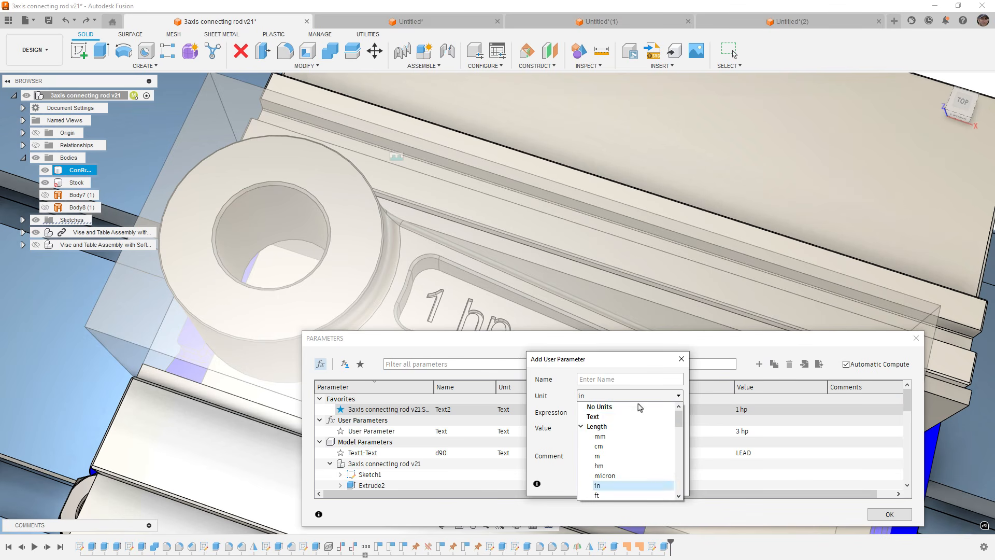
left_click(614, 417)
left_click(599, 413)
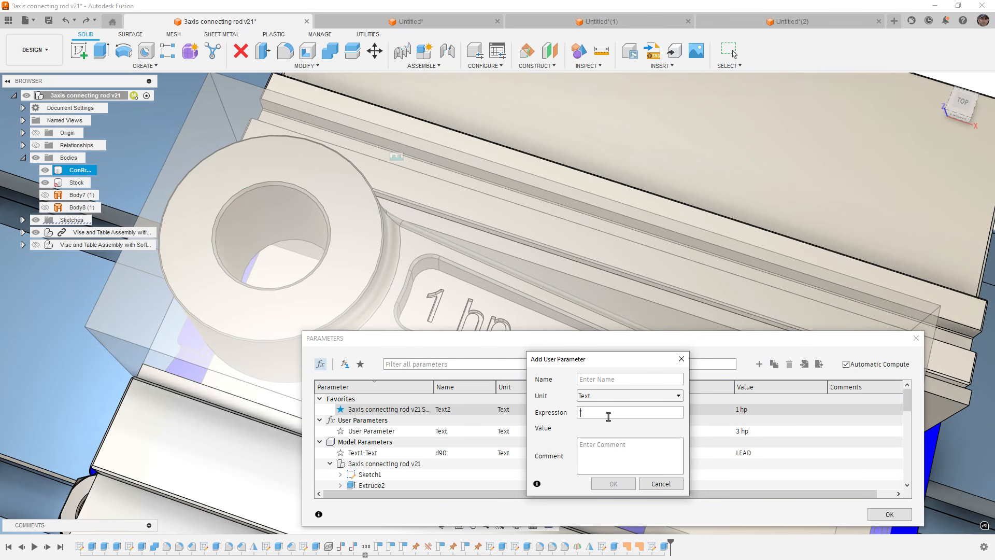
left_click(660, 484)
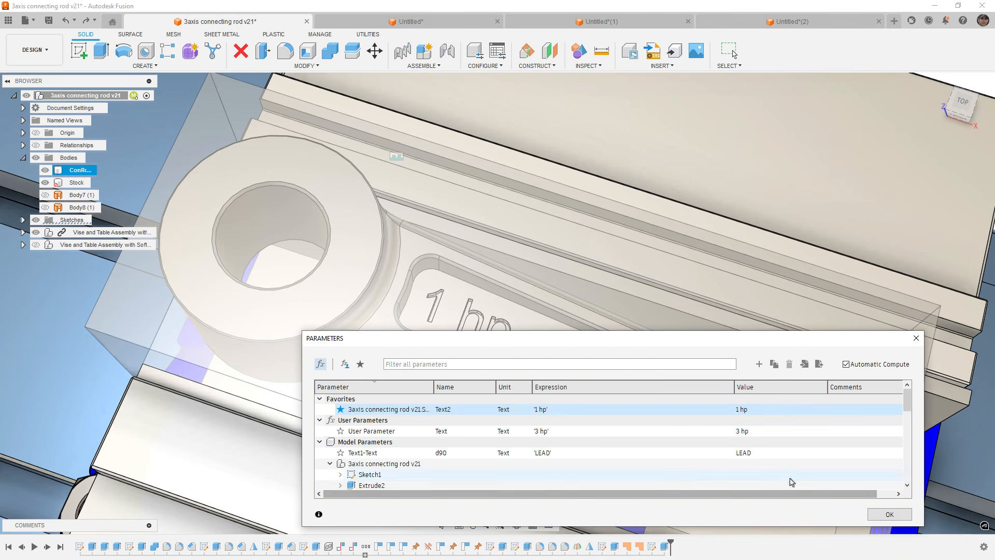
Close the parameters and start a sketch with a text box on the vise jaw's top face.
left_click(889, 514)
scroll(551, 471, "up", 5)
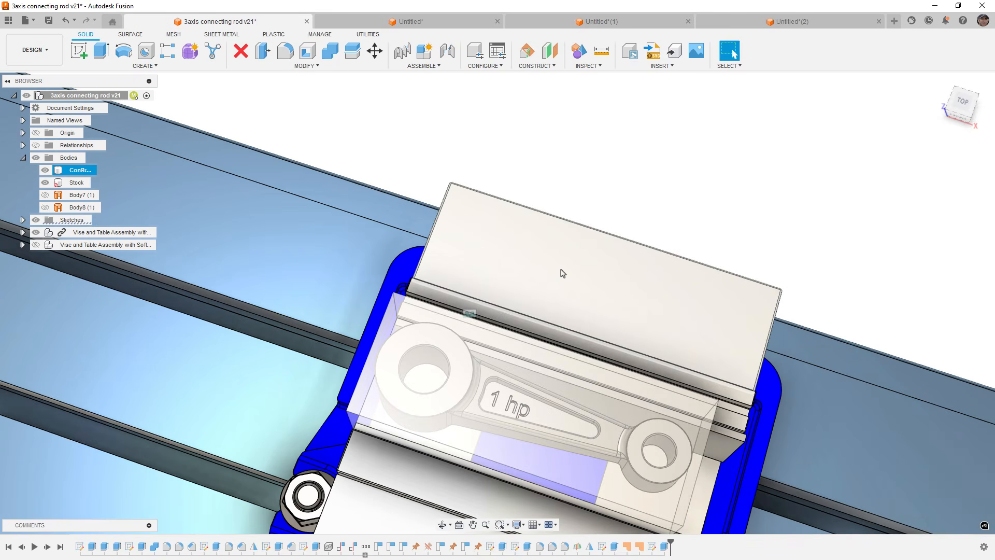
right_click(563, 273)
left_click(547, 340)
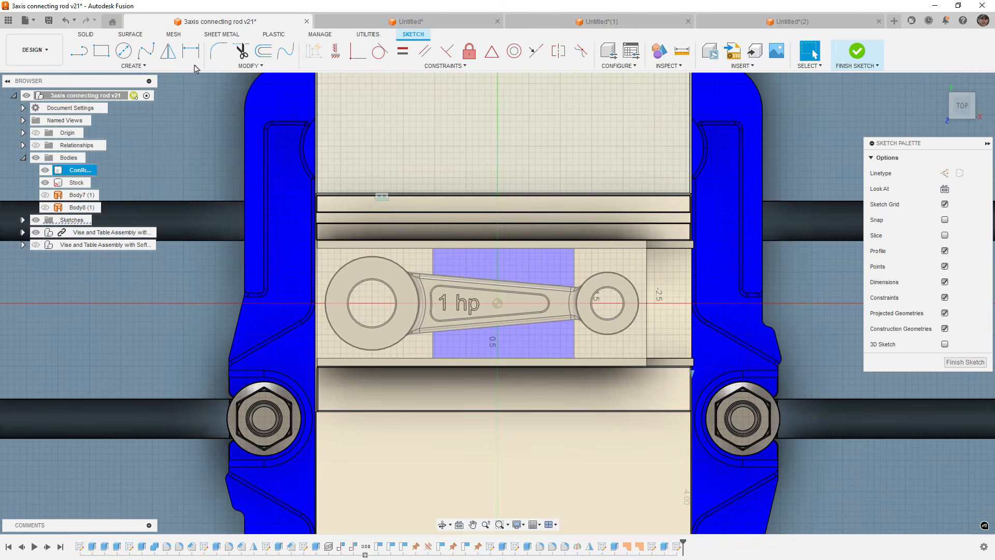
left_click(136, 66)
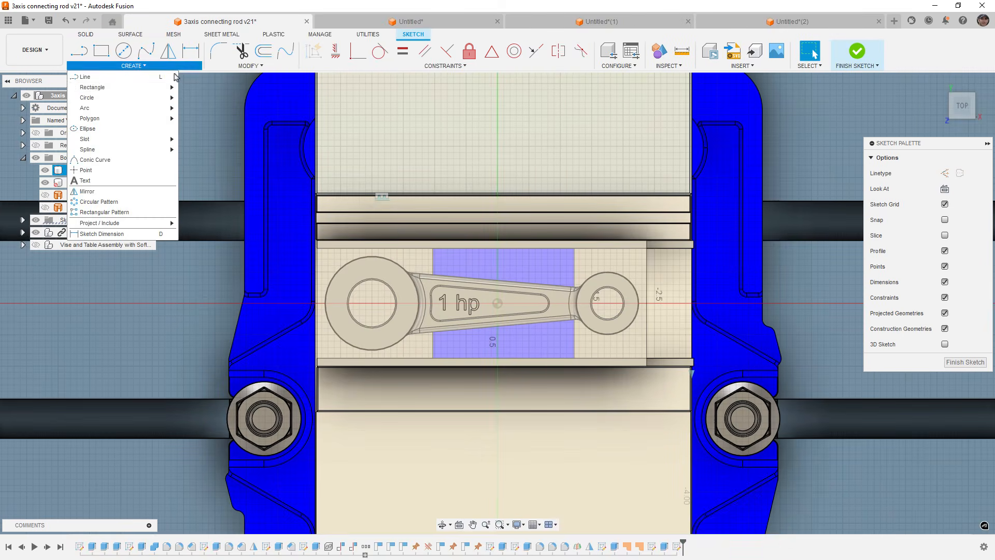
left_click(103, 181)
middle_click_drag(486, 153, 488, 229)
left_click(391, 167)
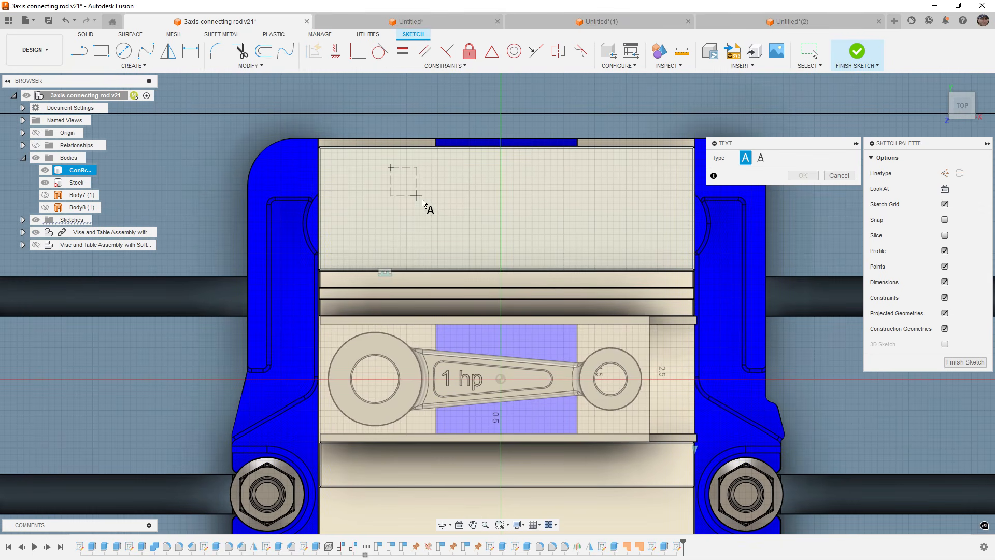
left_click(608, 252)
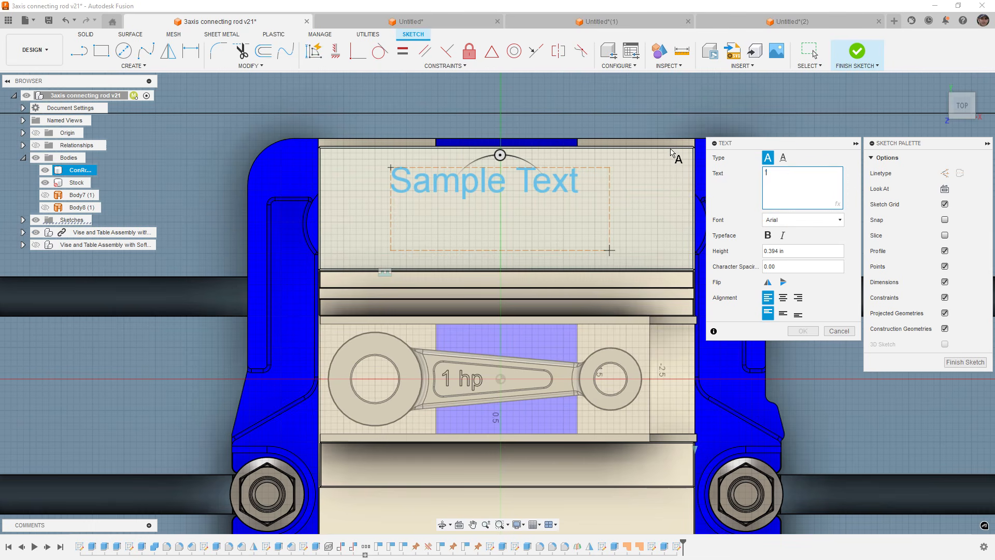
Try placing the Text user parameter as sketch text, then cancel the text and delete the sketch.
type("t")
left_click(779, 188)
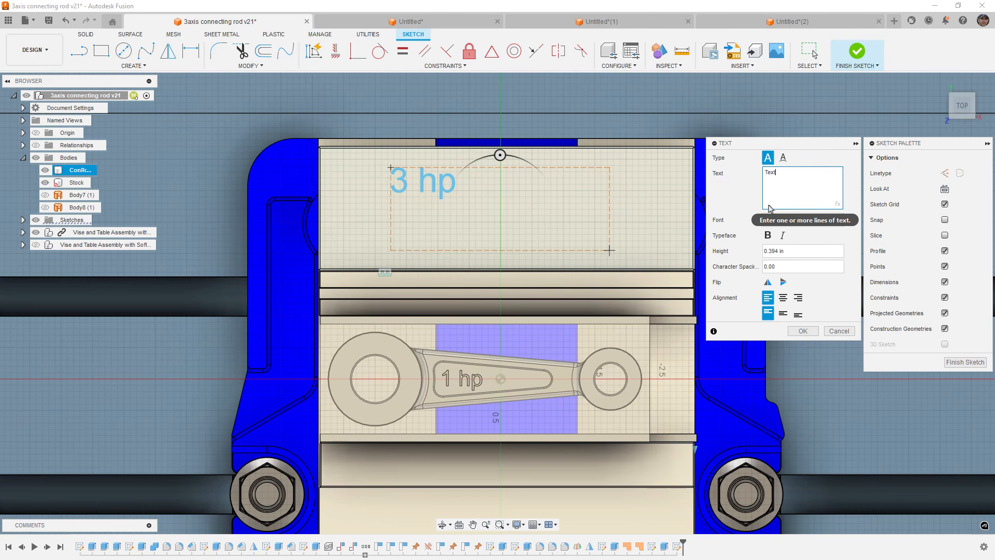
left_click(839, 331)
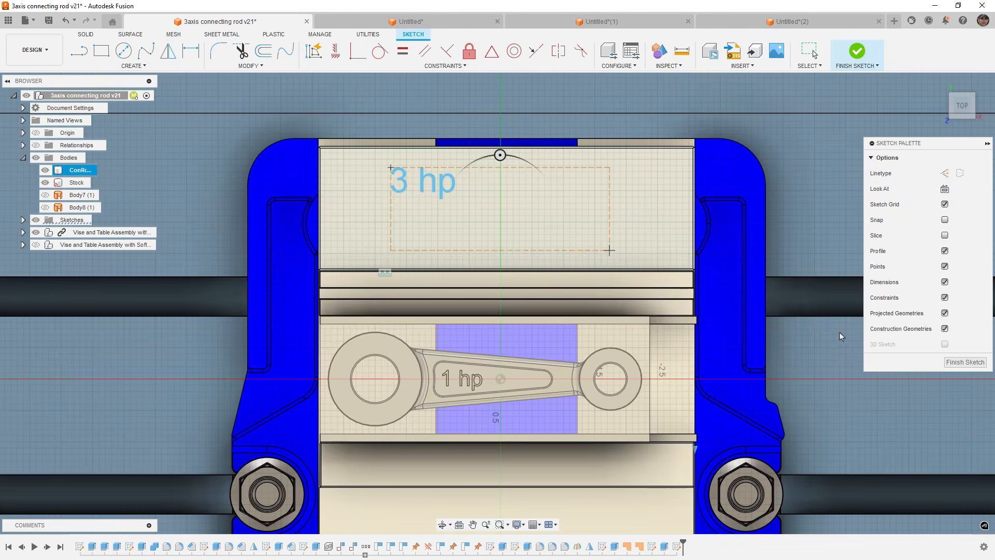
left_click(856, 60)
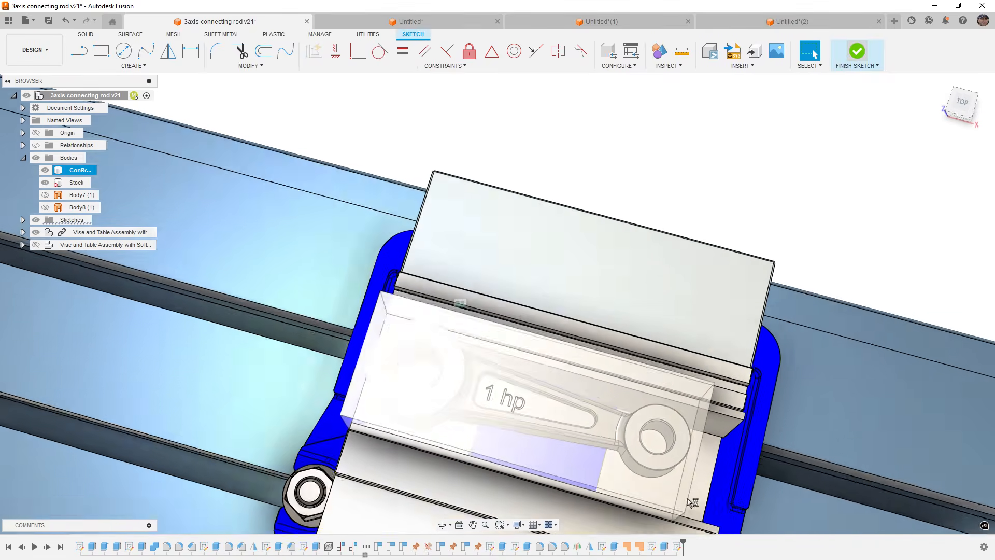
key("Delete")
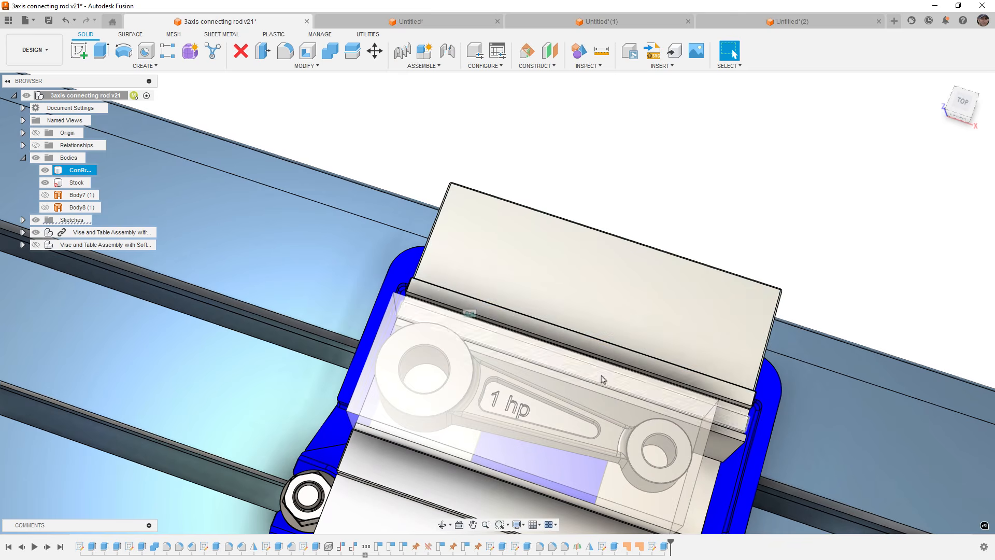
scroll(549, 364, "down", 3)
middle_click_drag(561, 361, 548, 253, "shift")
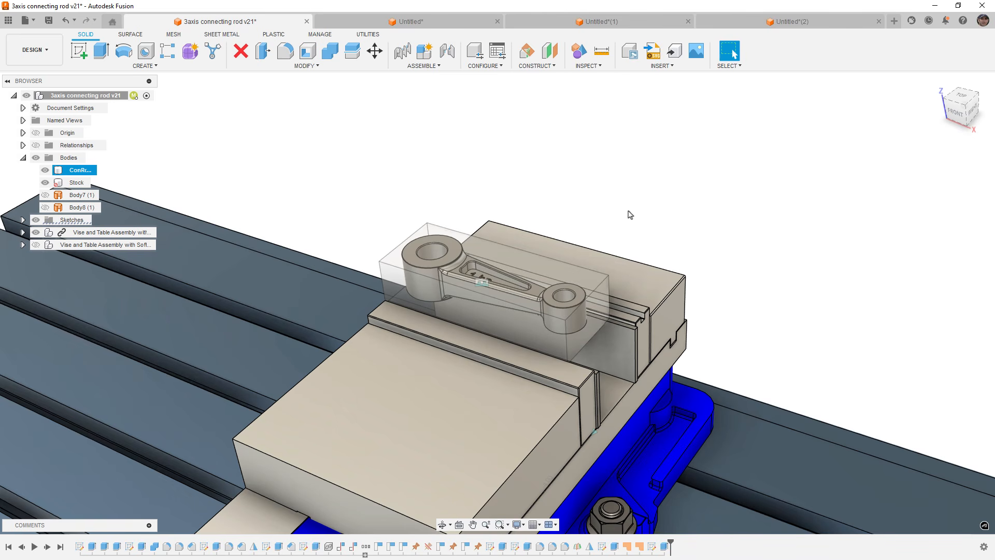
middle_click_drag(627, 211, 625, 231, "shift")
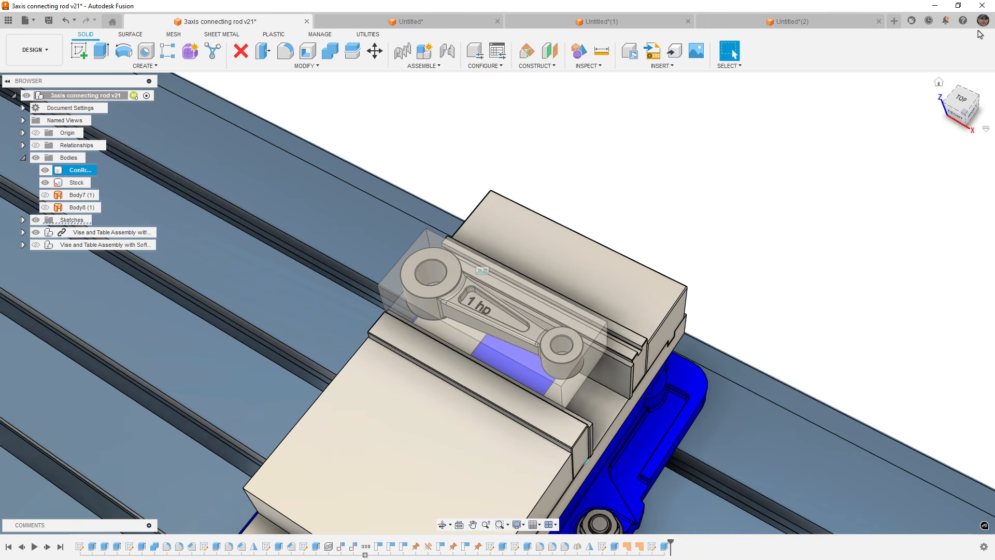
left_click(962, 20)
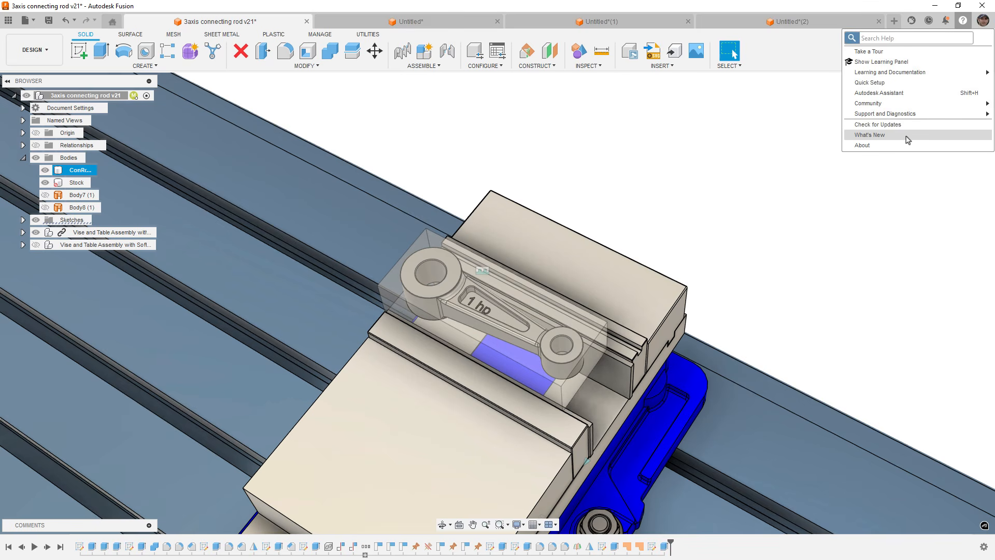
left_click(772, 147)
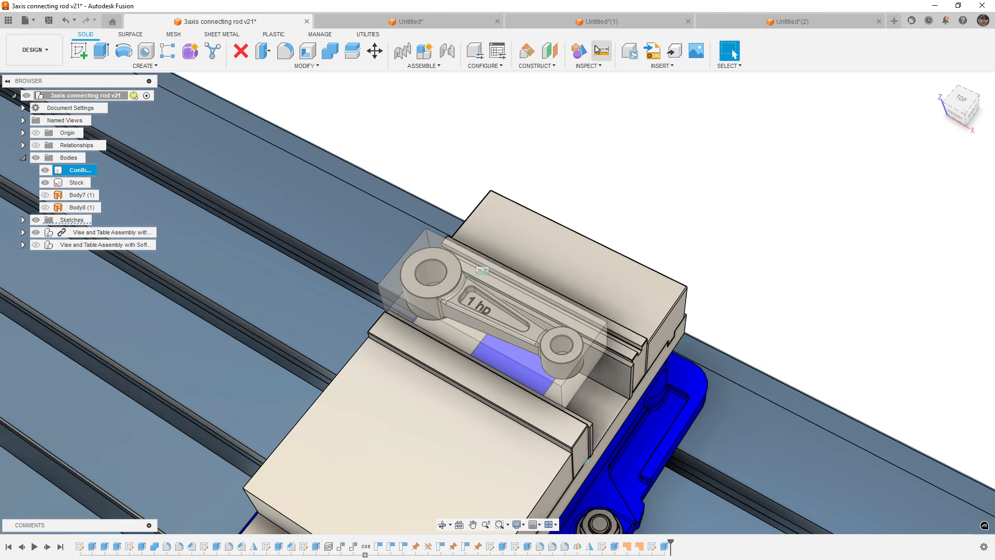
Switch to the Untitled(1) document and preview AutoConstrain results for the trapezoid sketch, then cancel.
left_click(600, 21)
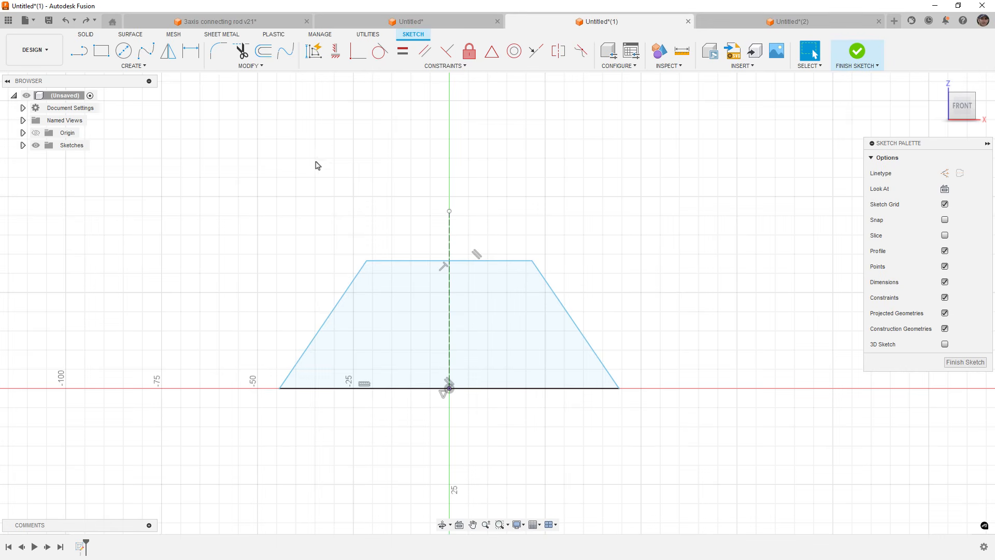
left_click(312, 52)
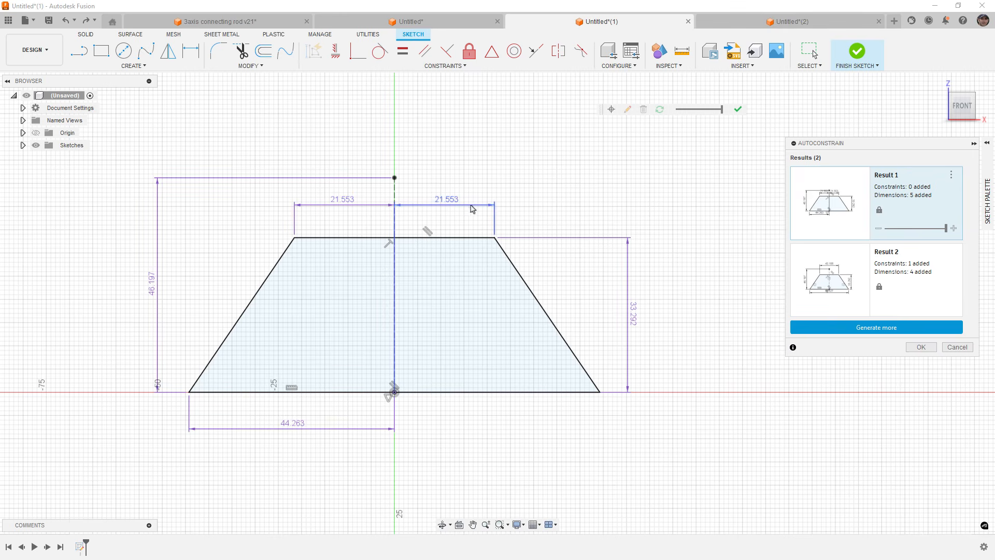
left_click(811, 288)
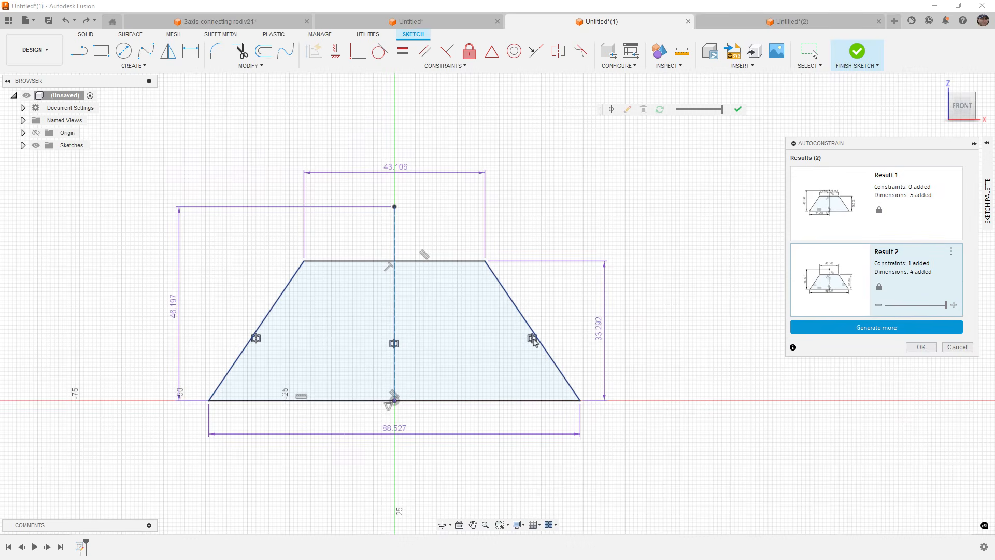
left_click(957, 347)
Rerun AutoConstrain on the trapezoid sketch, compare the results and generate more of them, then cancel.
scroll(481, 268, "up", 5)
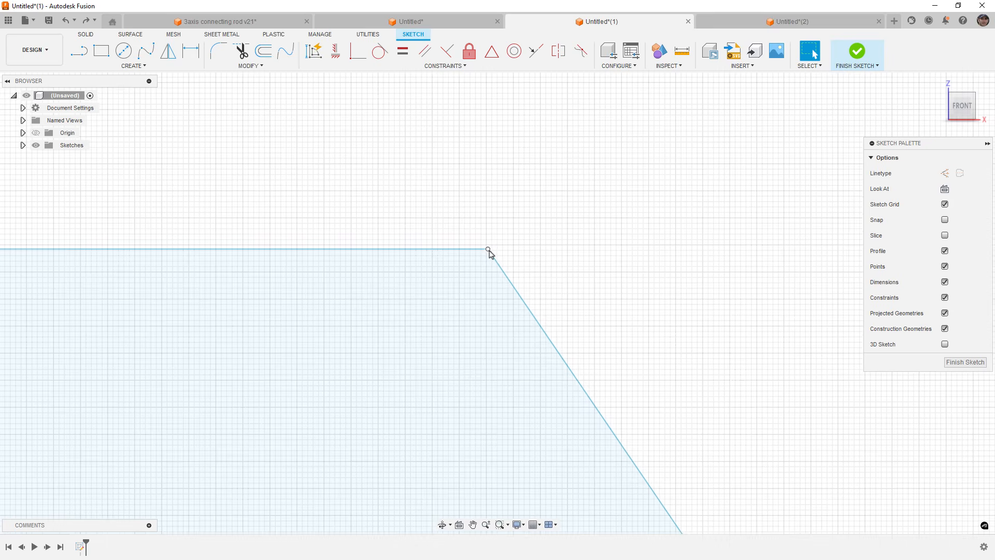
left_click(489, 249)
scroll(569, 207, "down", 5)
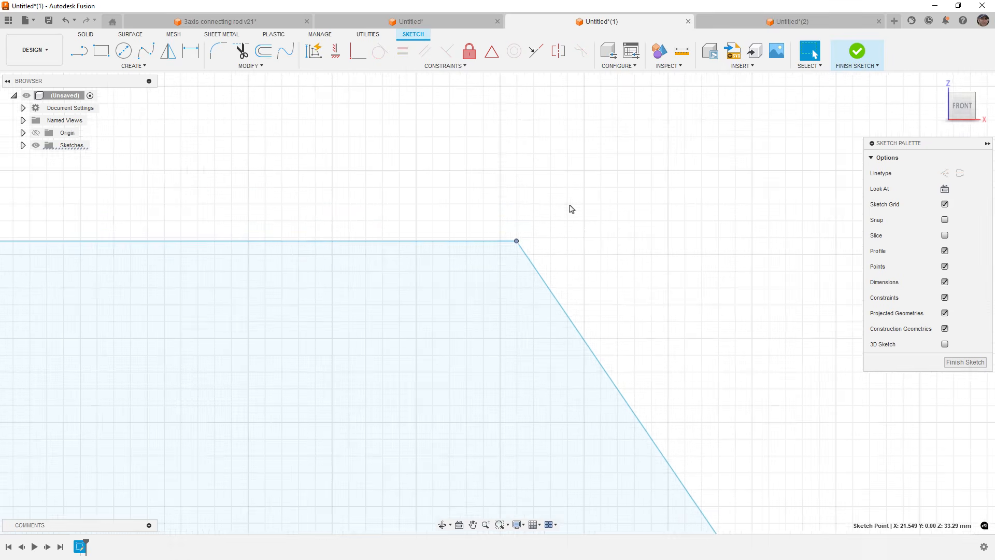
scroll(568, 207, "down", 3)
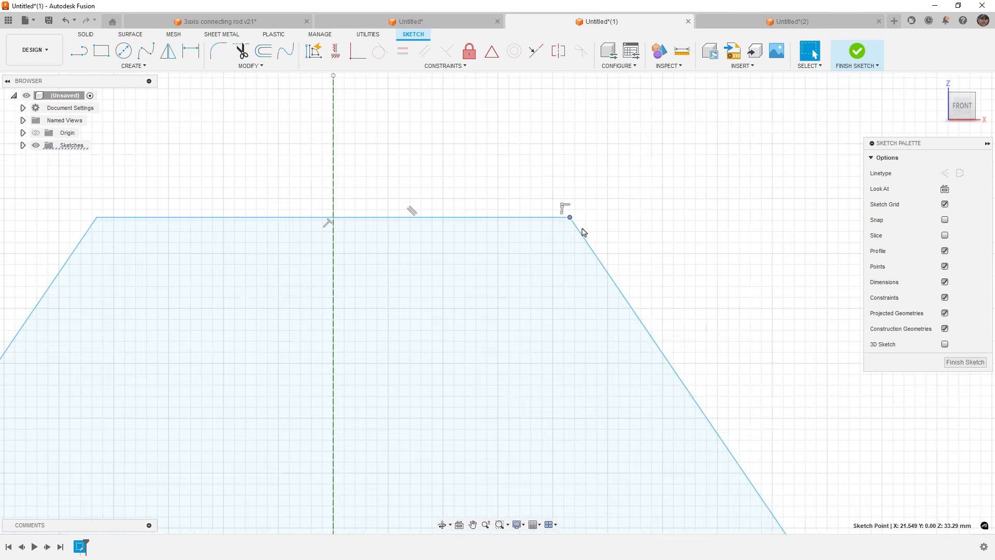
scroll(587, 232, "down", 3)
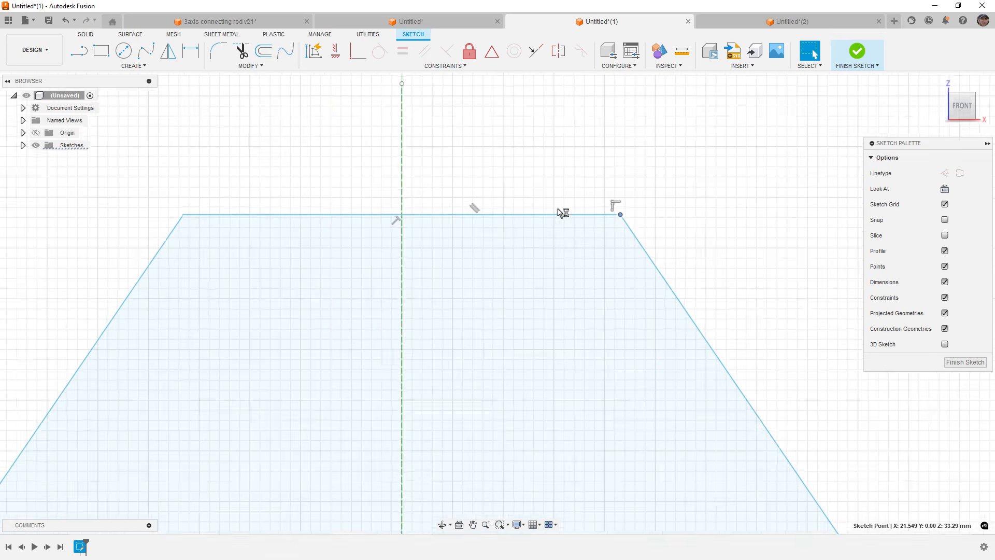
left_click(313, 50)
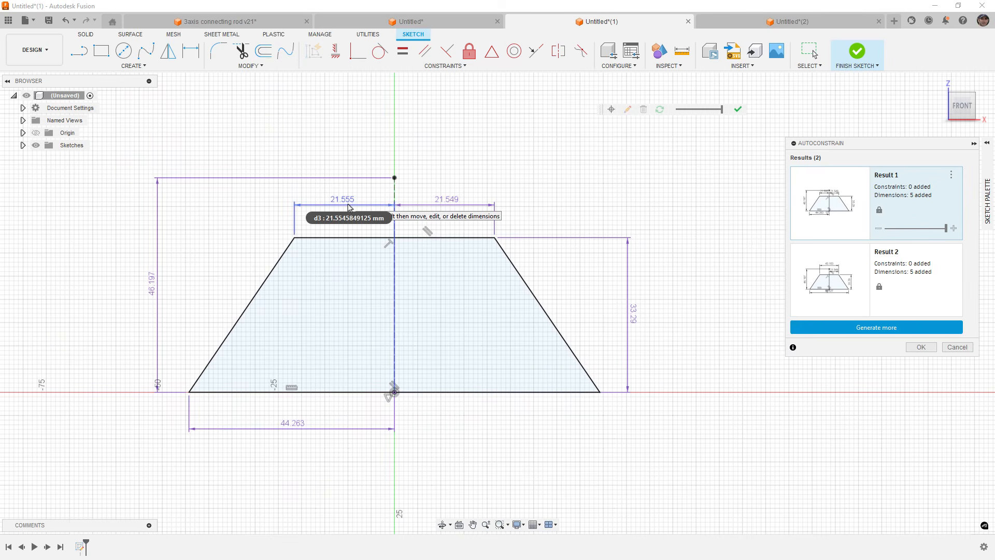
left_click(822, 274)
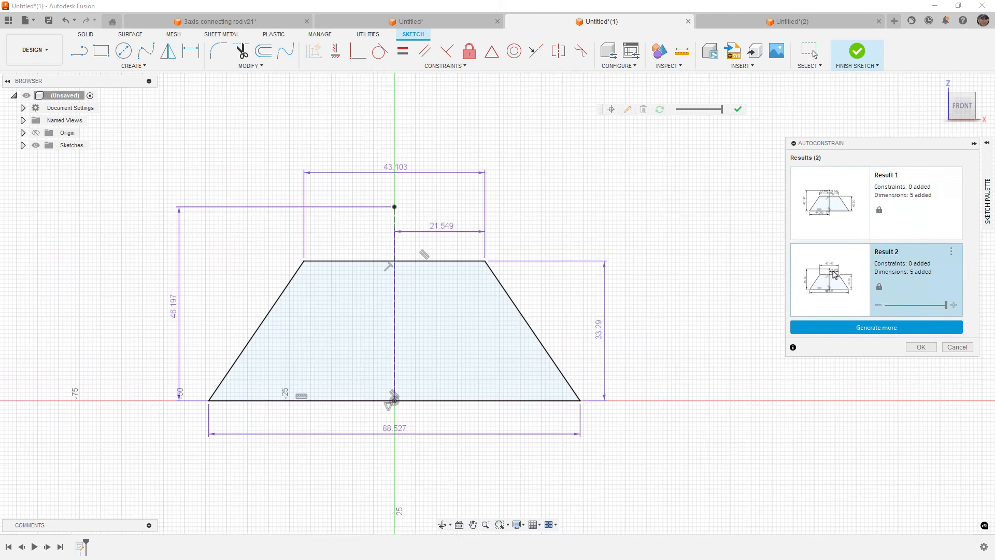
left_click(855, 327)
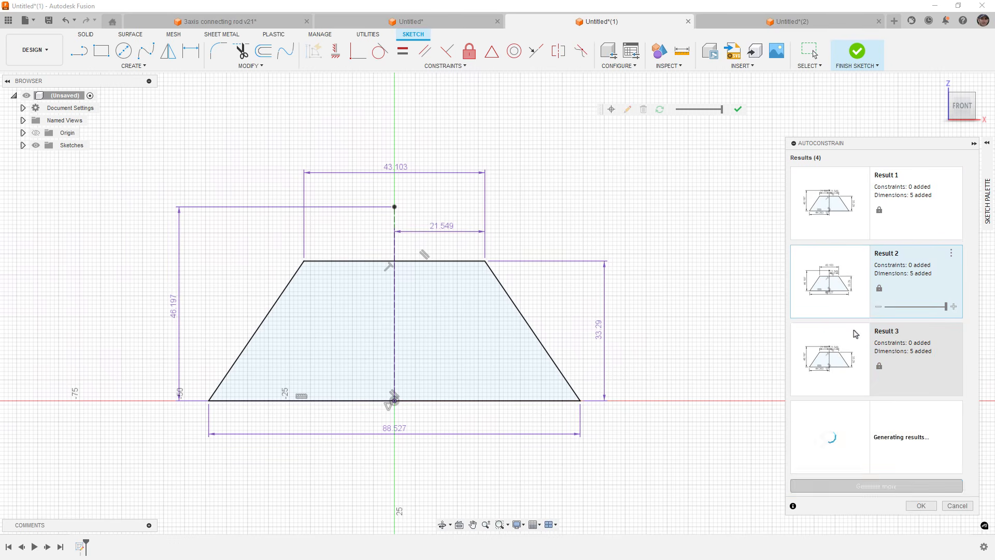
left_click(902, 485)
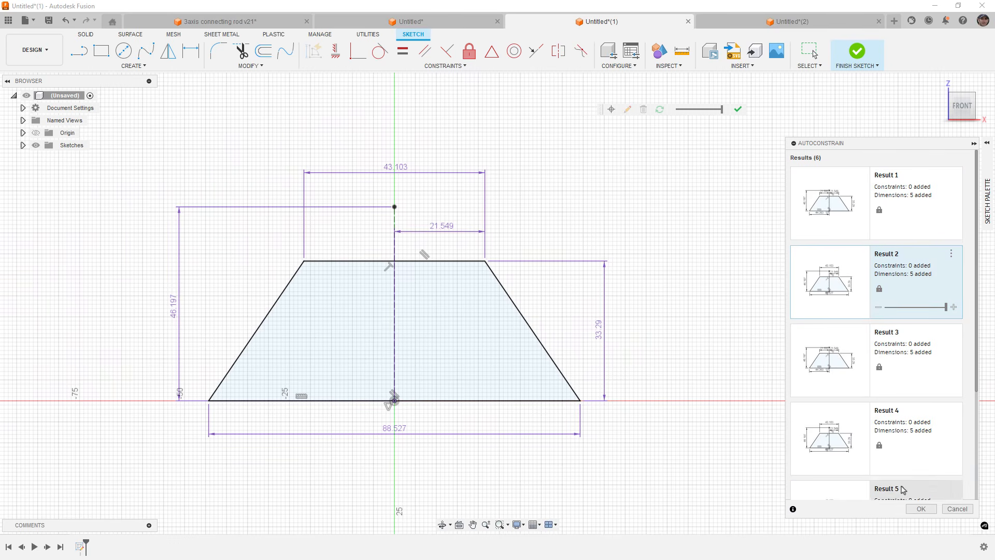
left_click(891, 489)
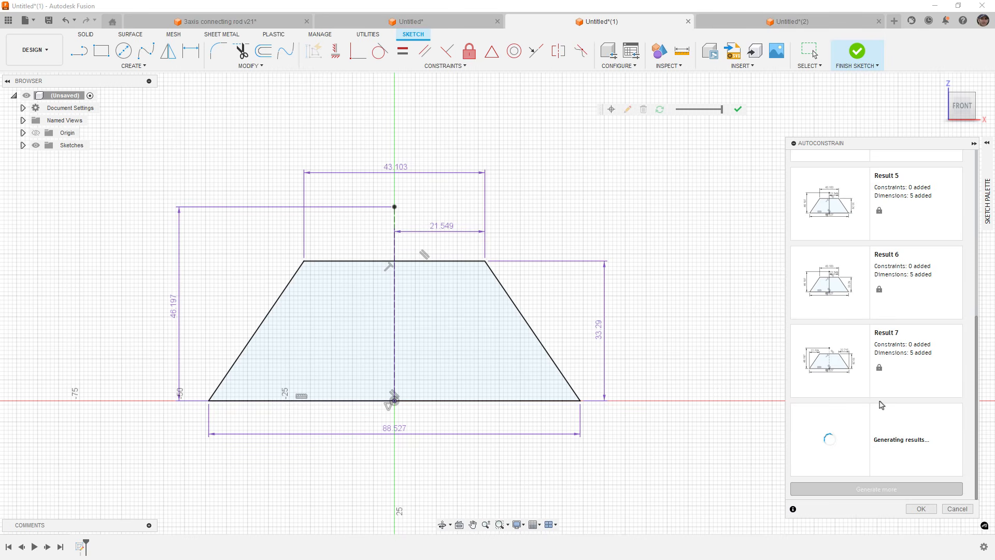
left_click(957, 508)
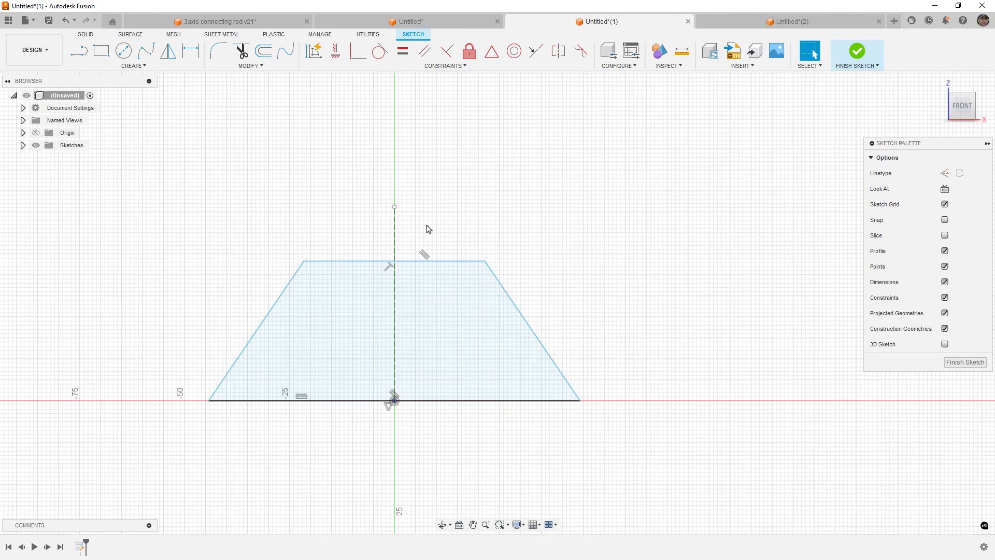
Constrain the centre line's top endpoint to the midpoint of the trapezoid's top edge with a Midpoint constraint.
left_click(492, 51)
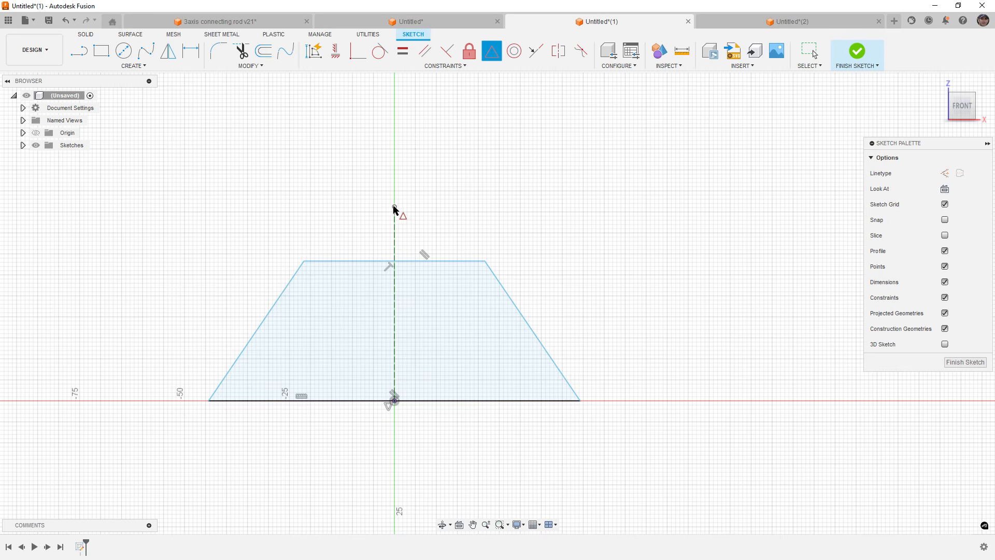
left_click(394, 207)
left_click(422, 261)
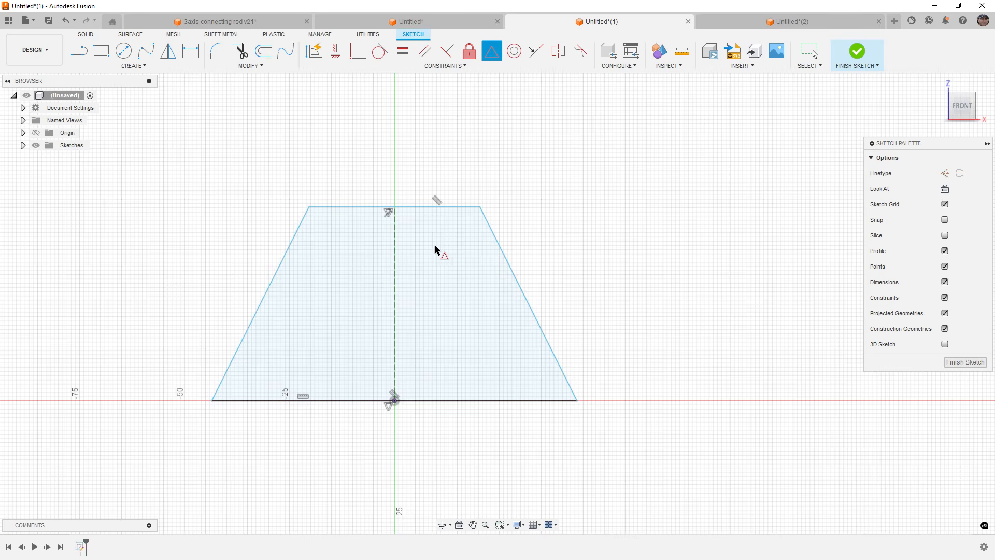
key("Escape")
Drag the trapezoid's top corner down to lower the top edge and reduce the shape's height.
mouse_move(481, 207)
left_mouse_down()
mouse_move(506, 247)
mouse_move(457, 299)
mouse_move(519, 311)
mouse_move(462, 258)
mouse_move(518, 309)
mouse_move(487, 298)
left_mouse_up()
left_click(395, 337)
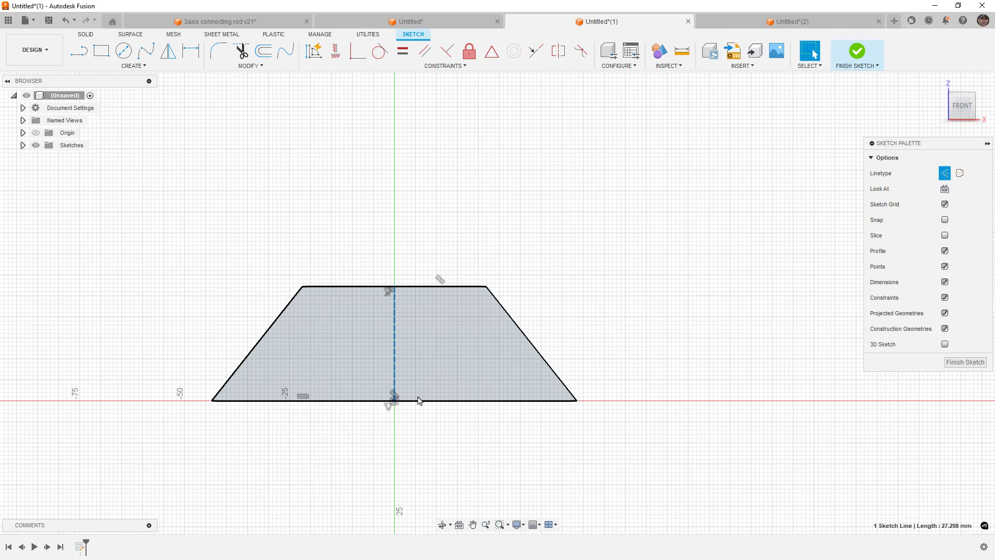
left_click(533, 275)
left_click_drag(486, 286, 479, 298)
left_click(464, 223)
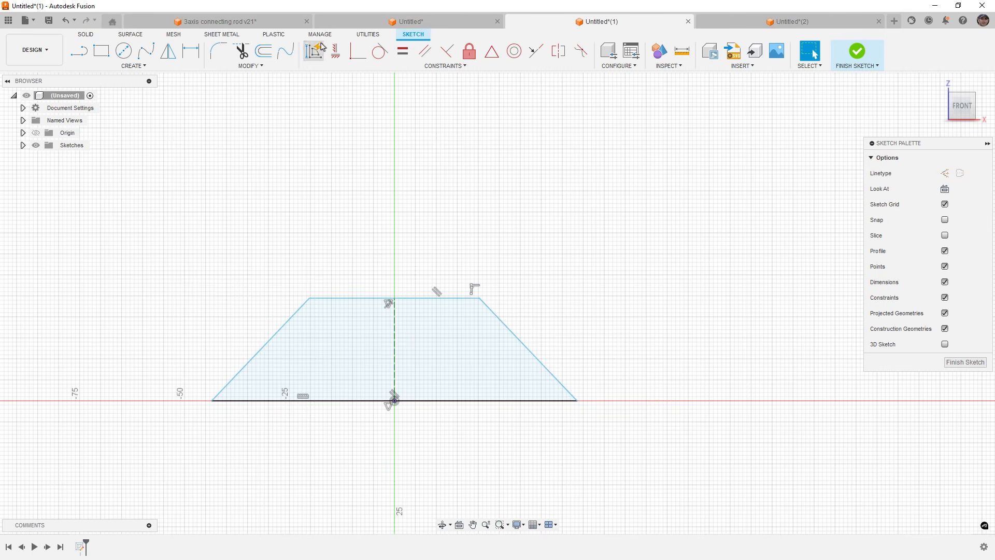
Run AutoConstrain on the trapezoid, choose the second result and set its top width to 40 mm.
left_click(315, 50)
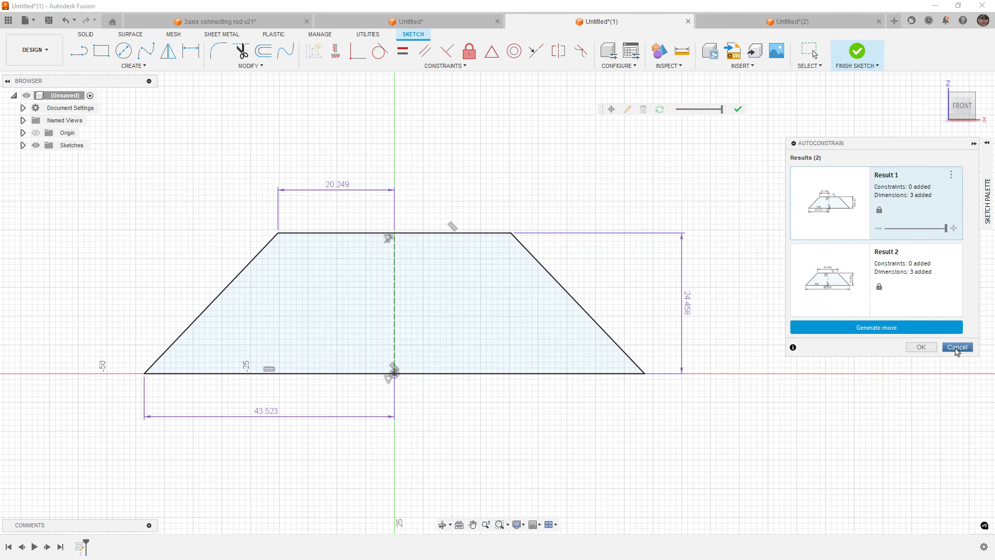
left_click(870, 282)
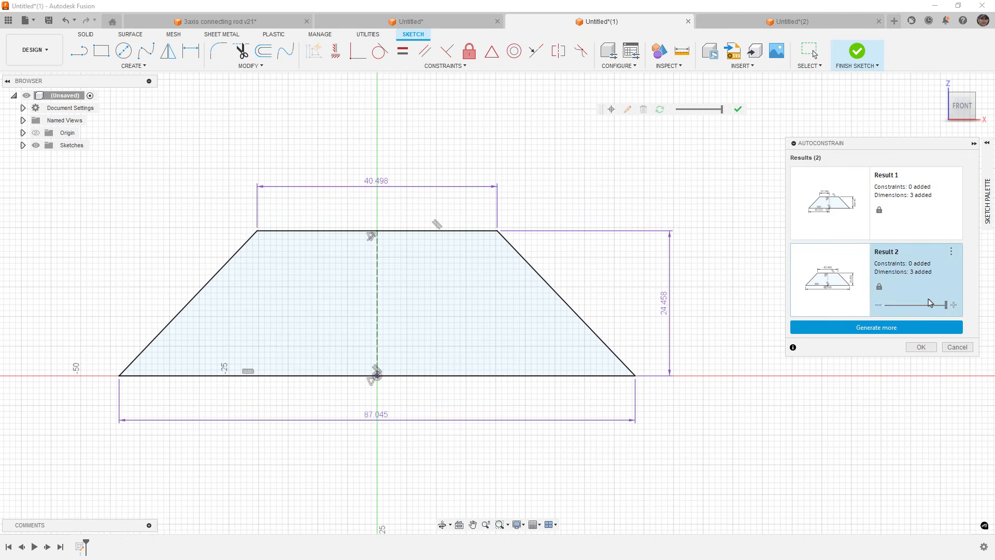
double_click(384, 184)
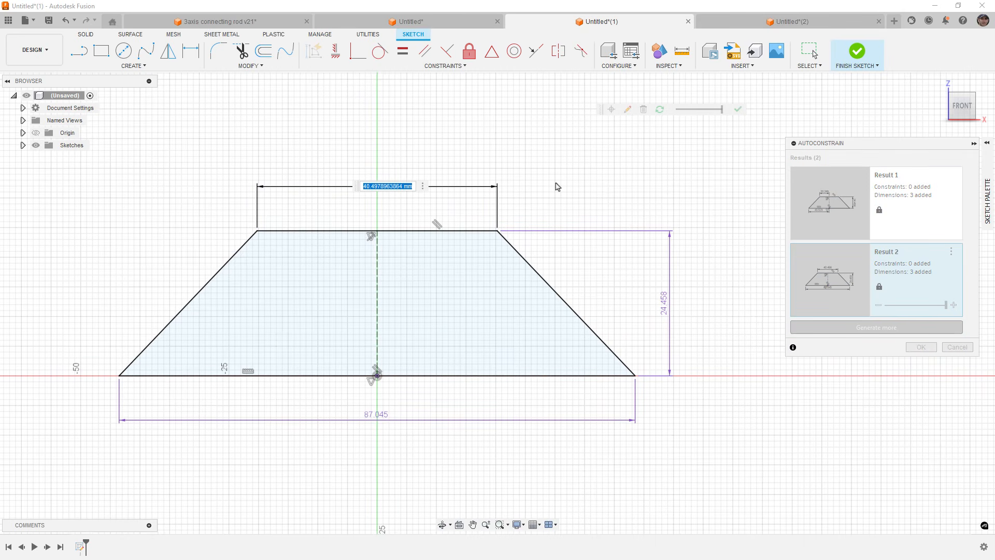
type("40")
key("Return")
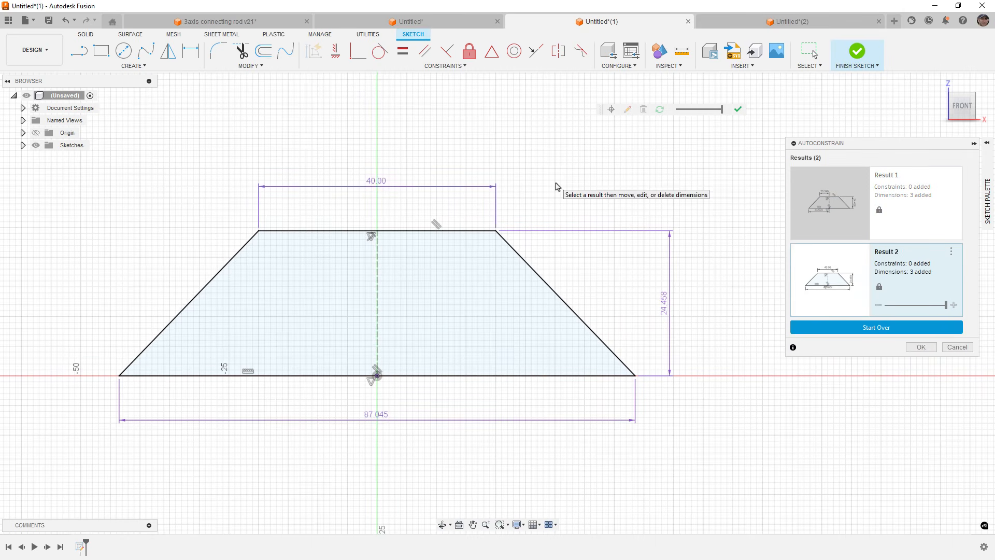
Set the trapezoid's height to 25 mm and bottom width to 90 mm, then accept the AutoConstrain result.
double_click(665, 298)
type("25")
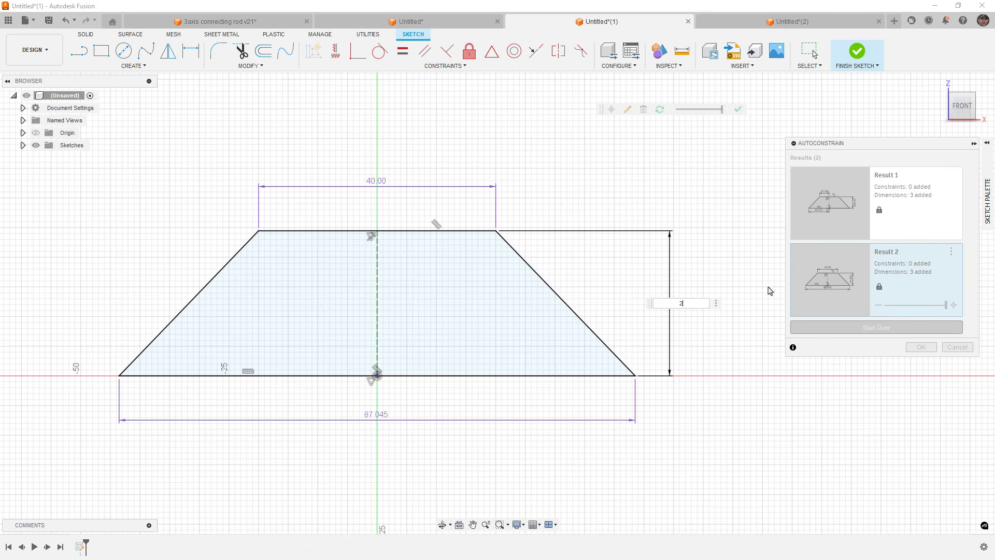
key("Return")
double_click(378, 414)
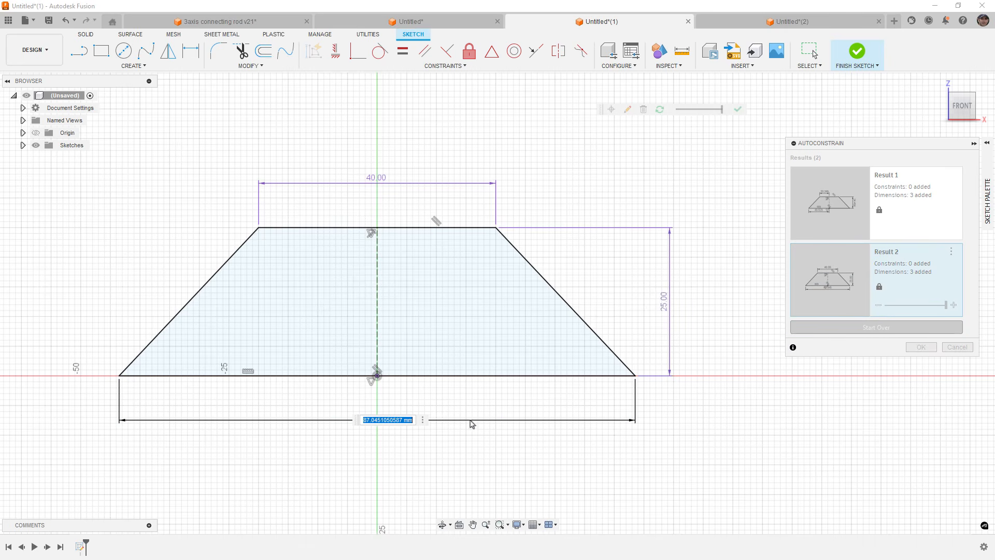
type("90")
key("Return")
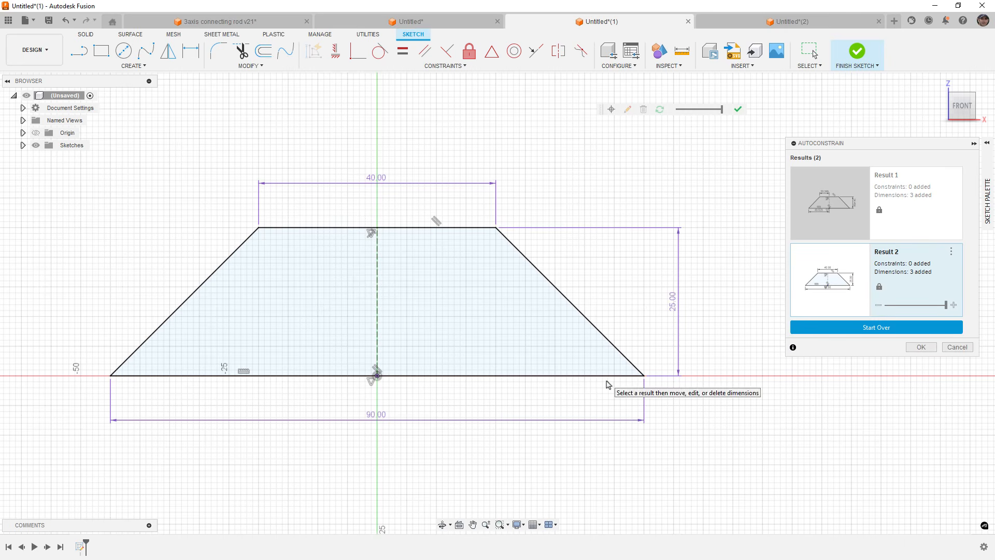
scroll(639, 283, "down", 2)
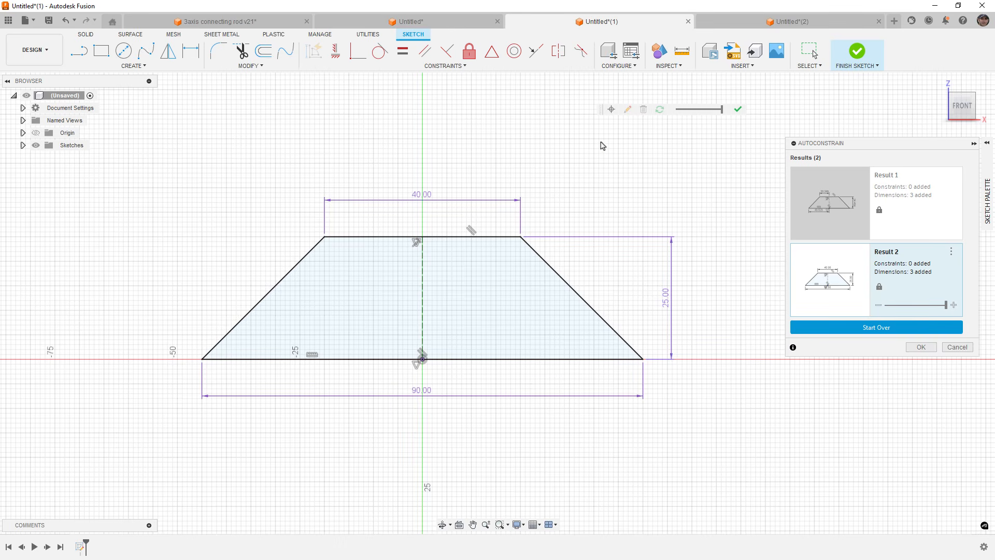
left_click(916, 348)
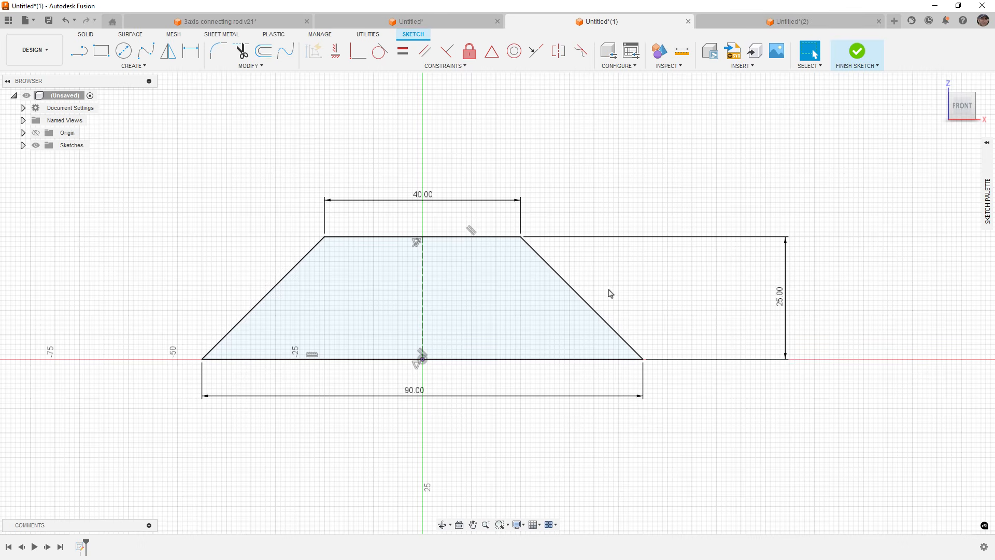
Move the 25 mm height dimension to the trapezoid's left side.
scroll(548, 378, "down", 2)
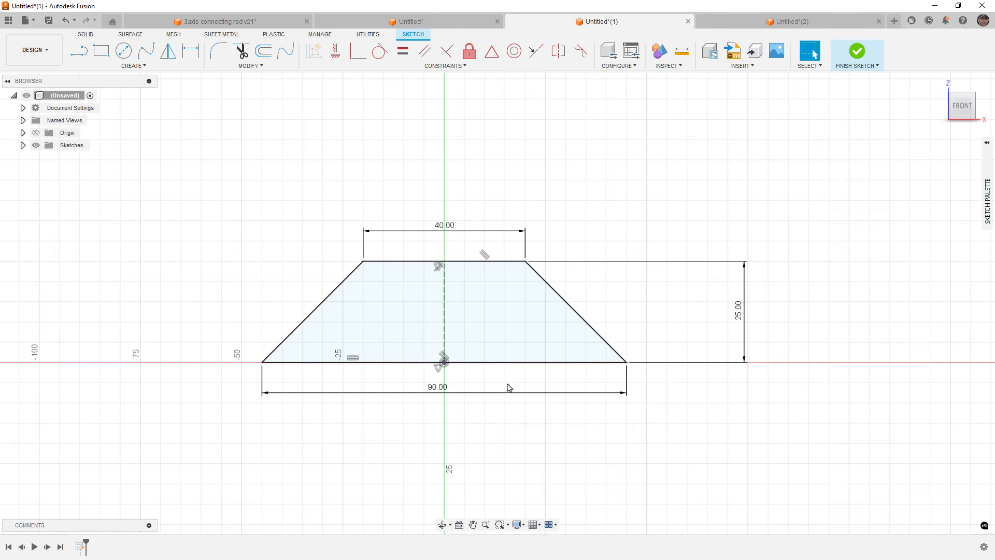
scroll(547, 389, "down", 3)
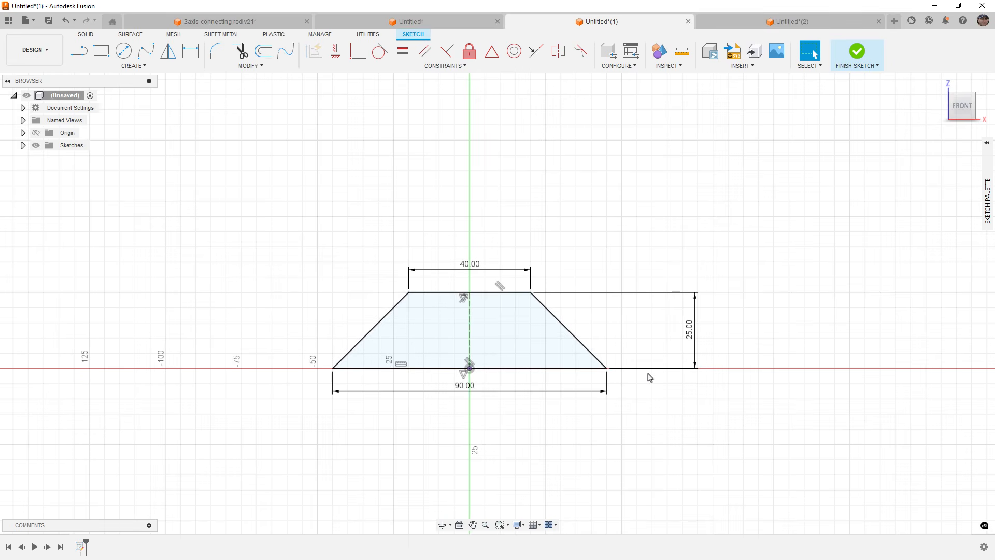
left_click_drag(689, 334, 297, 335)
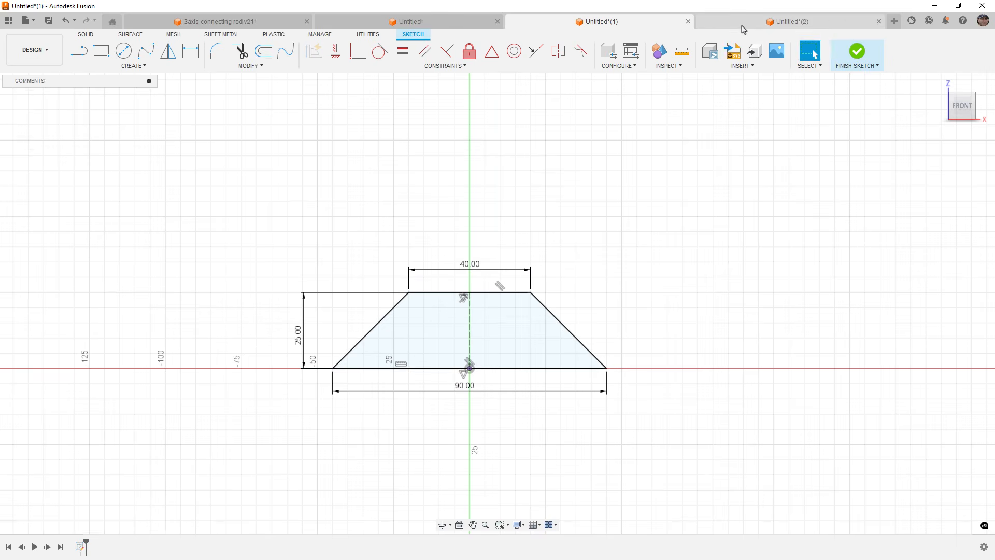
Switch to the Untitled document and thicken the bent surface body about 15 mm into a new body.
left_click(742, 26)
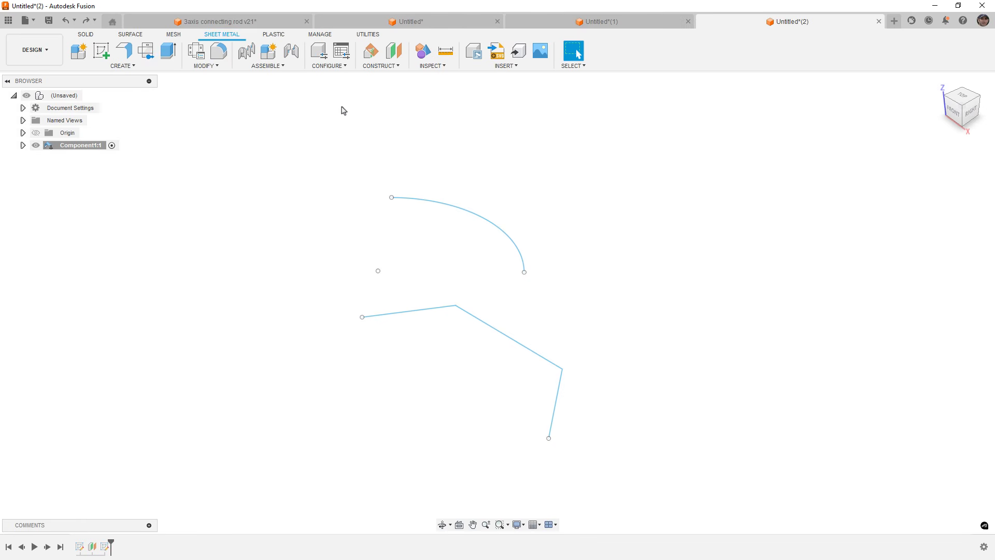
left_click(402, 23)
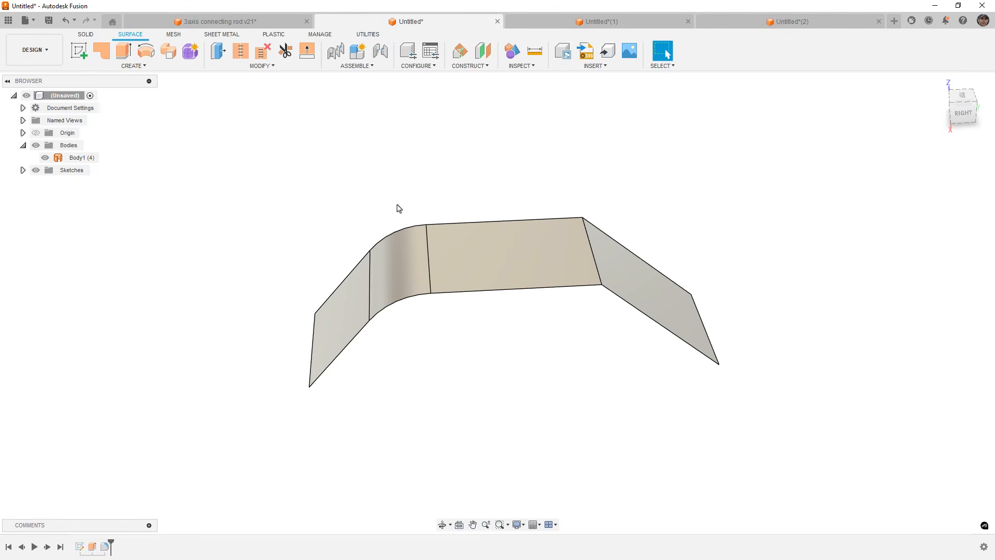
left_click(176, 68)
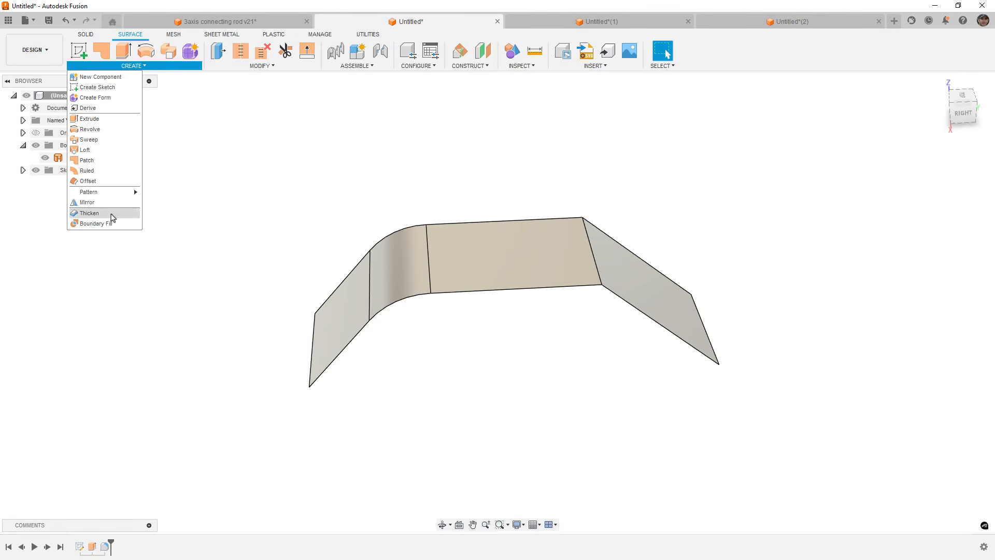
left_click(106, 212)
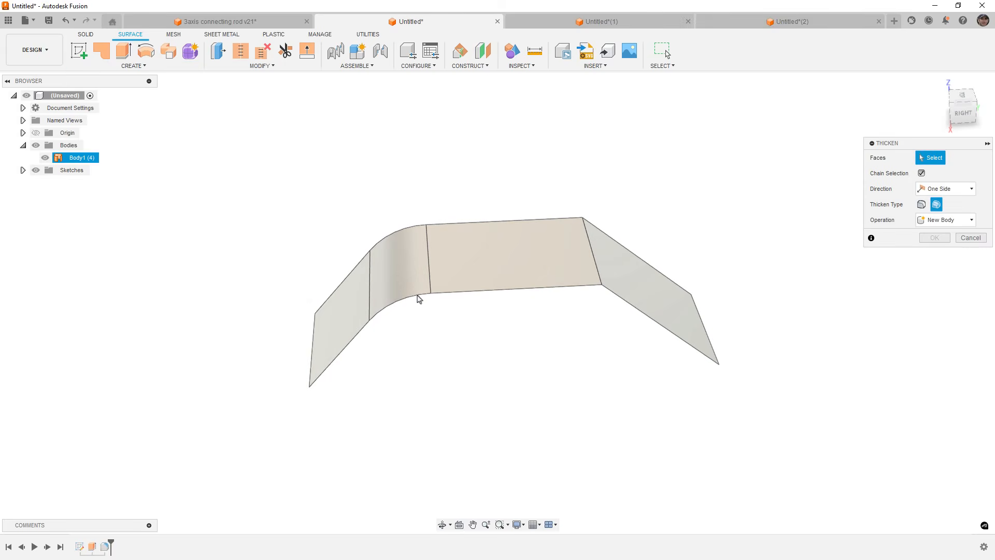
left_click(386, 251)
left_click_drag(371, 237, 368, 225)
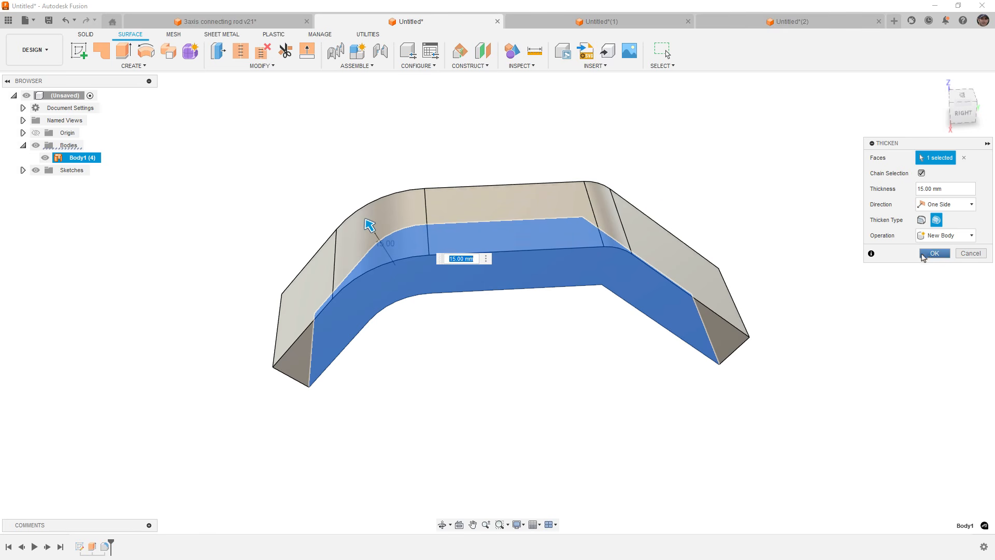
left_click(930, 252)
left_click(86, 34)
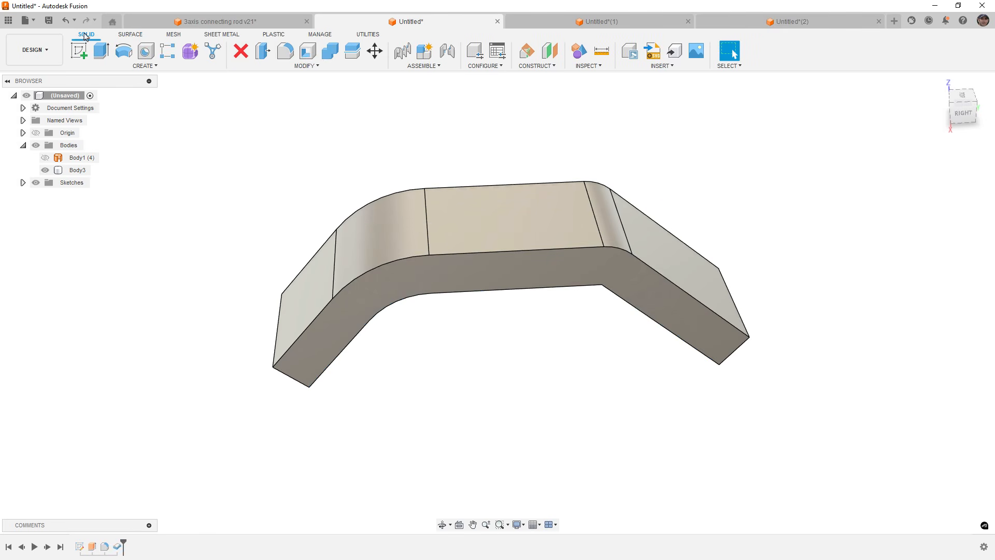
left_click(307, 51)
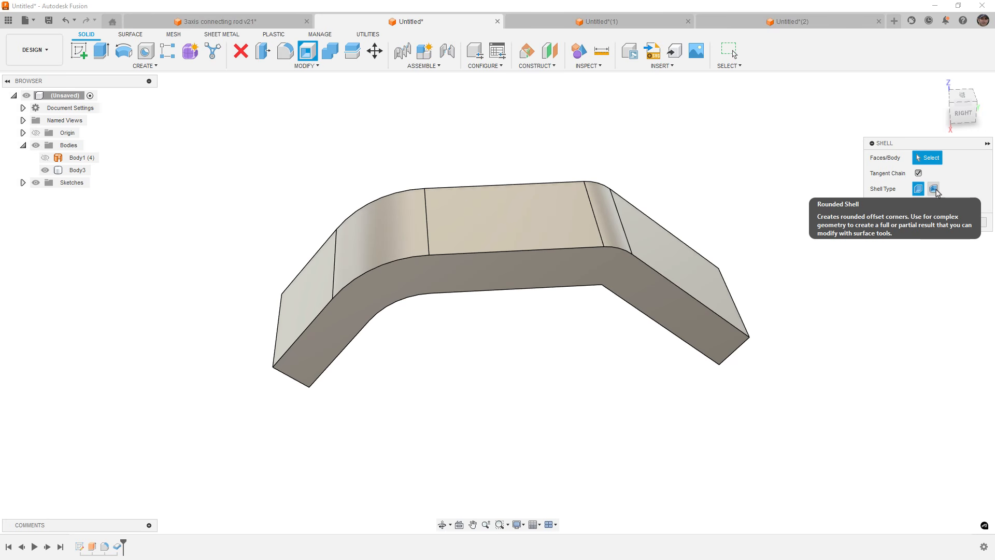
left_click(970, 222)
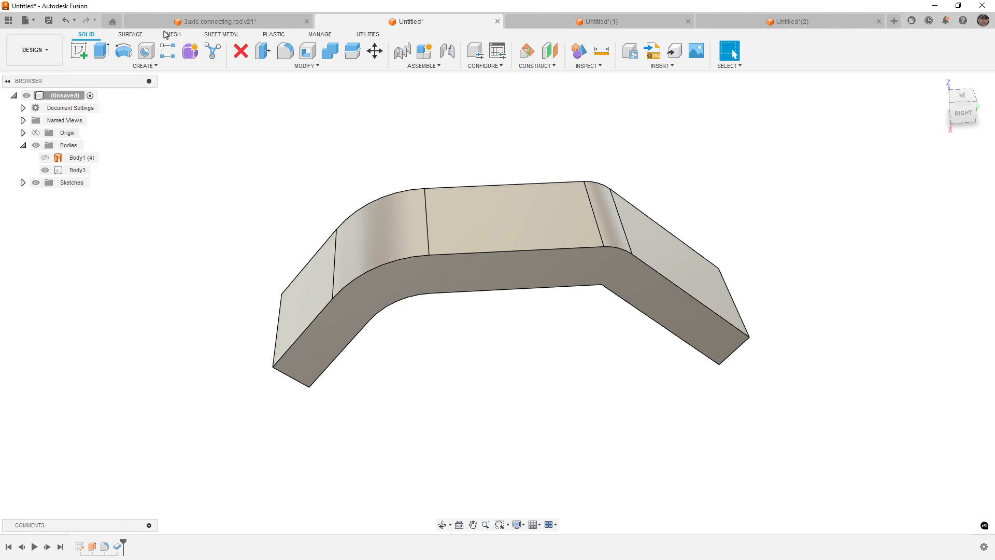
left_click(134, 35)
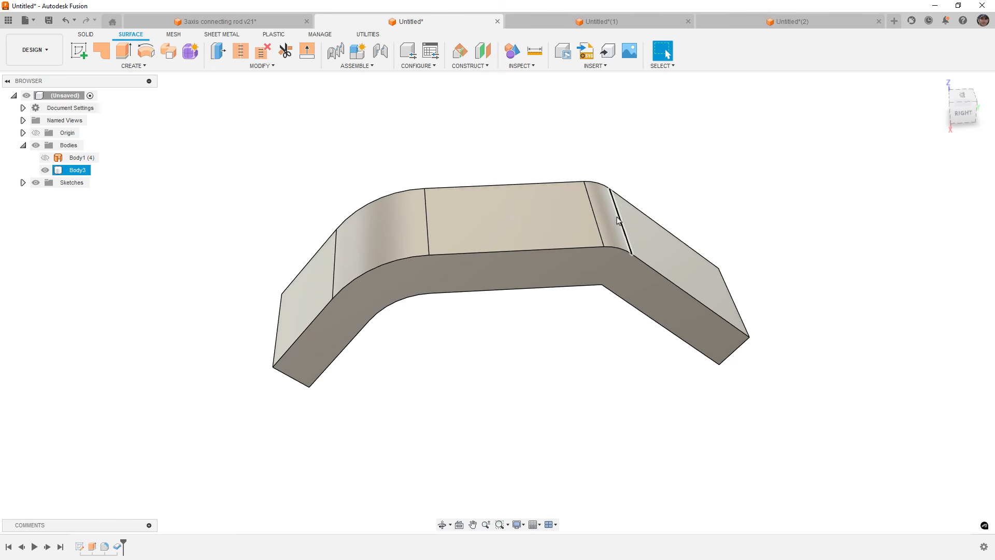
Switch to the Untitled(2) document and create a sheet metal lofted flange between the arc and the bent polyline.
left_click(604, 203)
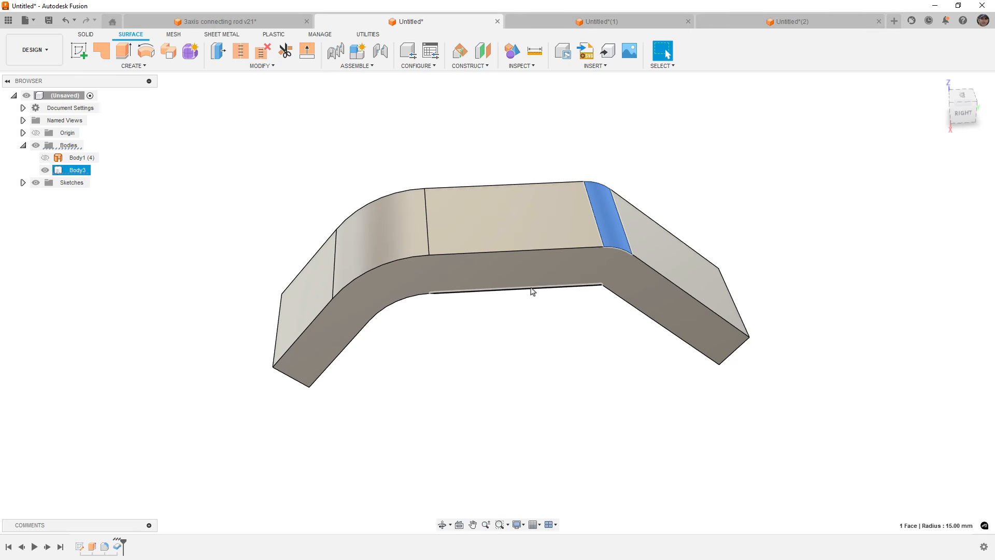
left_click(802, 110)
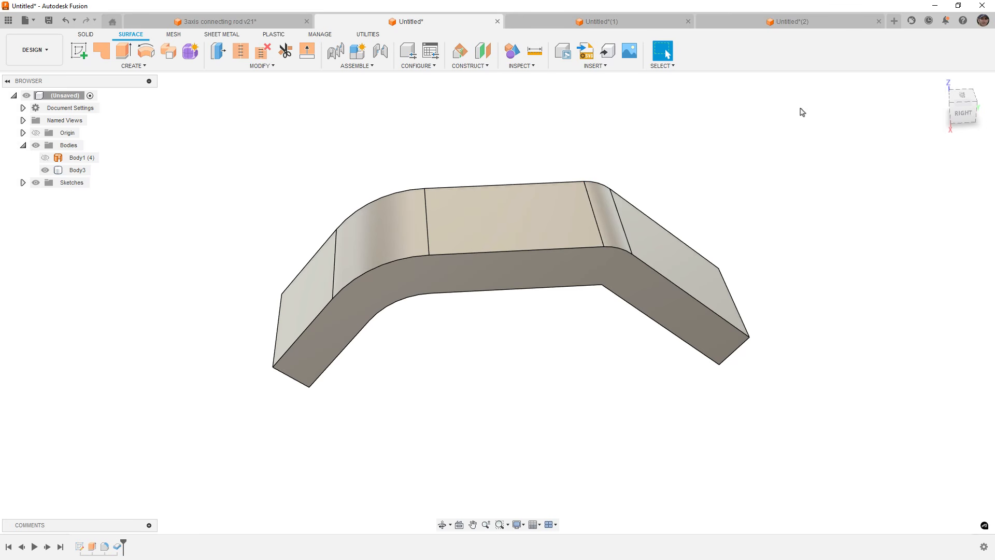
left_click(775, 25)
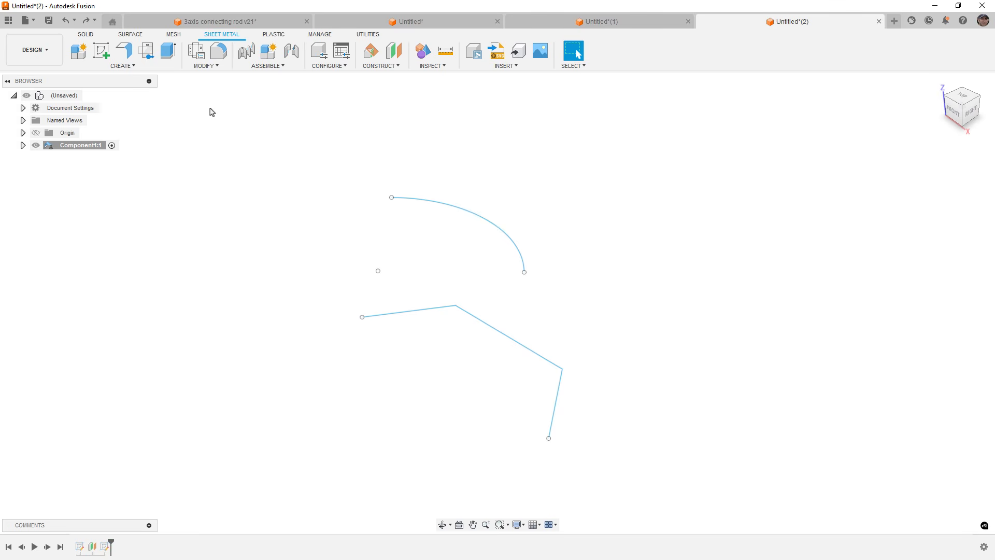
left_click(147, 69)
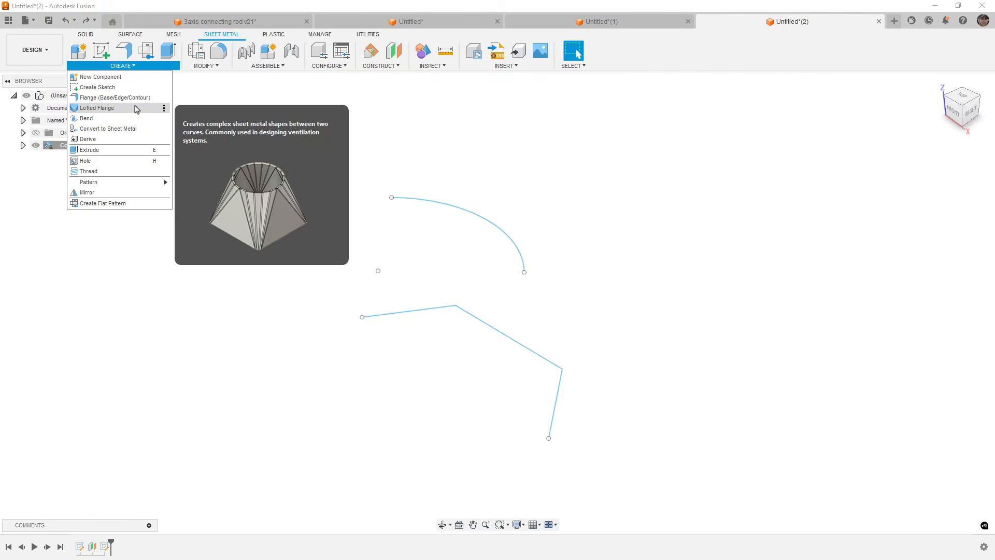
left_click(134, 107)
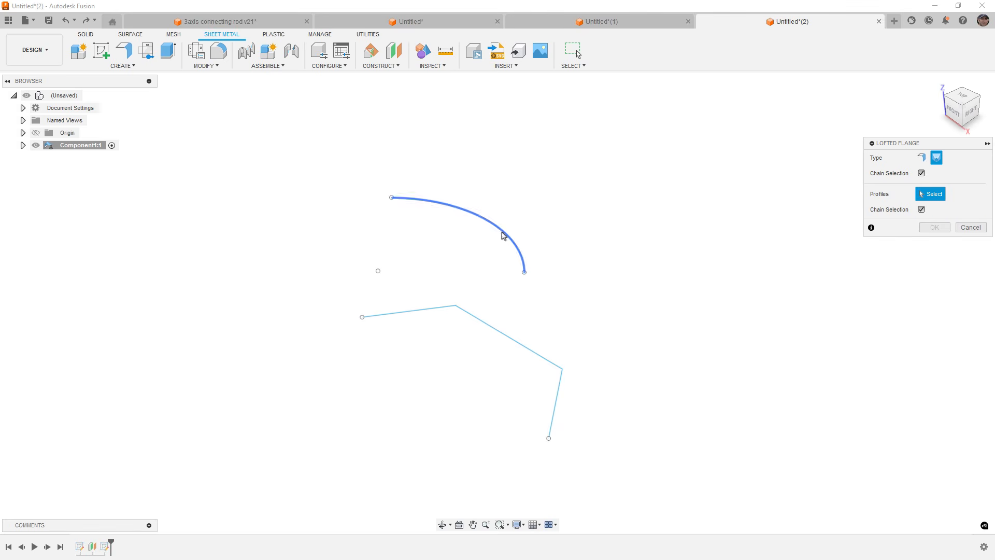
left_click(523, 349)
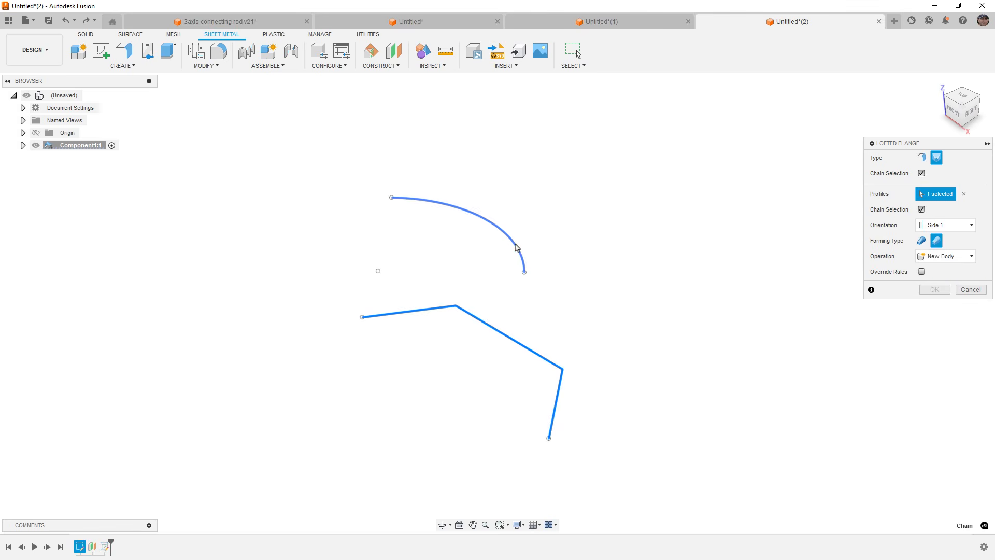
left_click(517, 244)
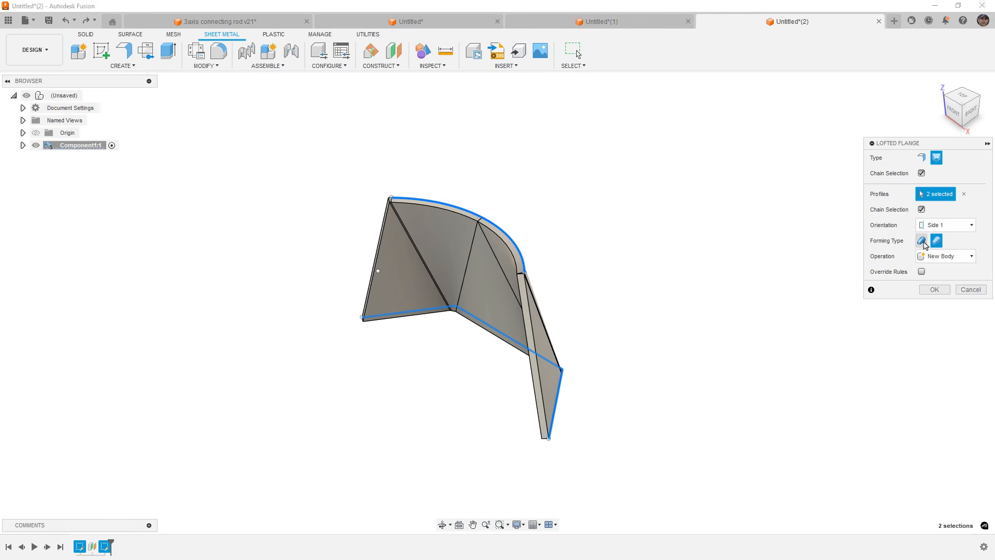
left_click(921, 241)
left_click(939, 241)
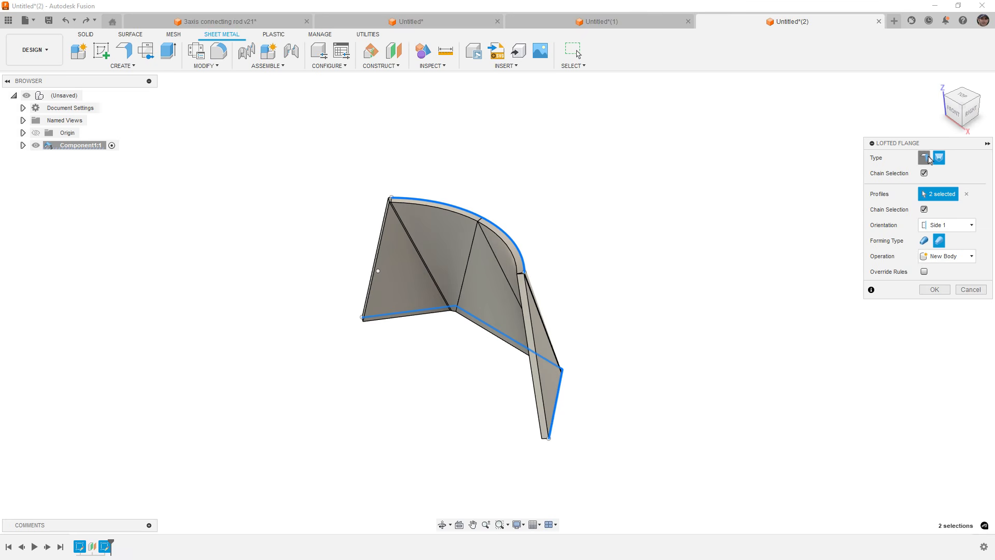
left_click(924, 158)
left_click(941, 159)
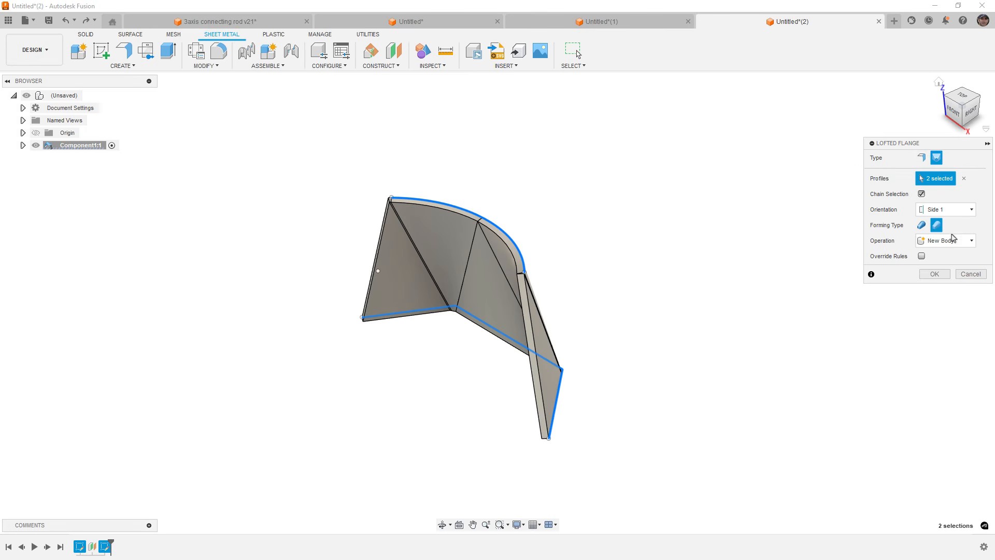
left_click(935, 274)
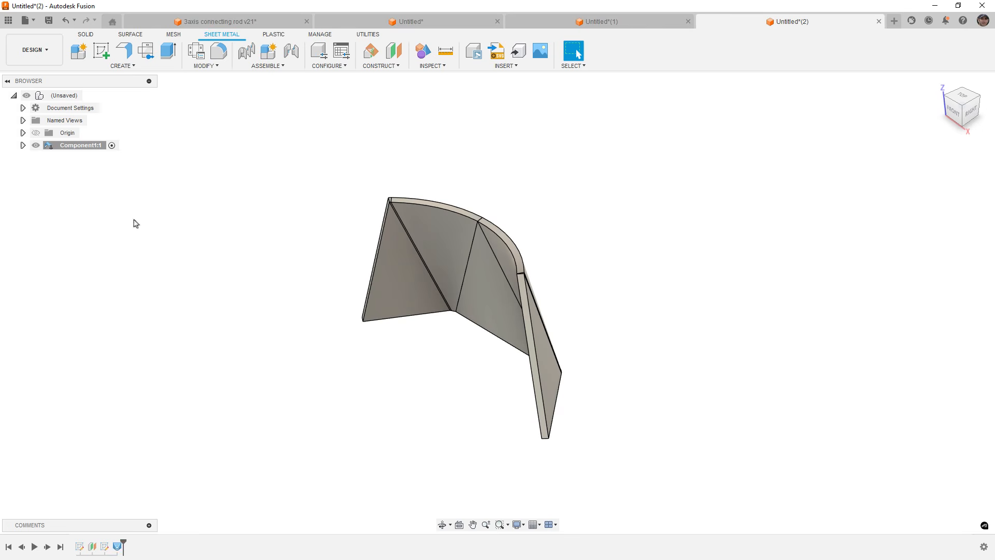
Expand the component's folders, show Sketch1 and hide the bodies.
left_click(23, 145)
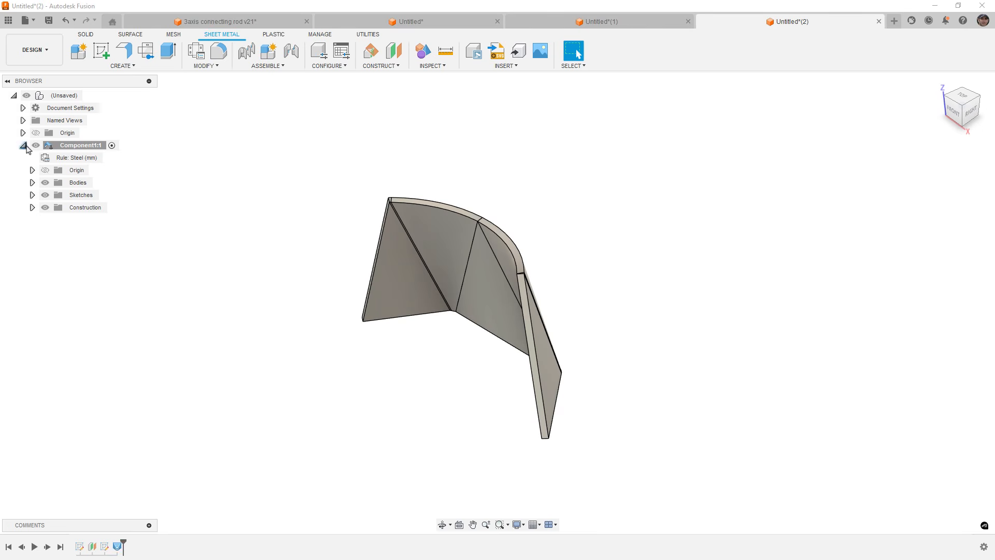
left_click(32, 195)
left_click(56, 207)
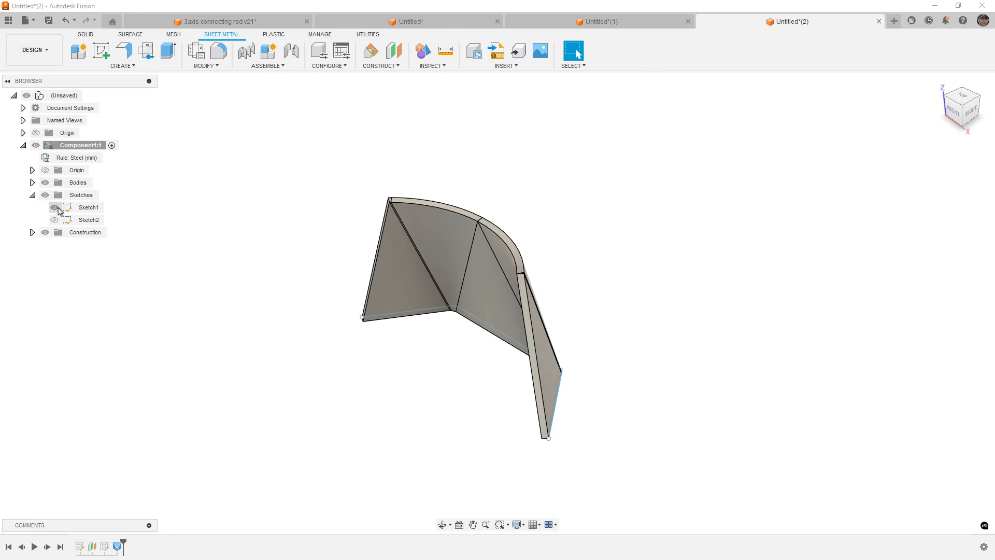
left_click(45, 182)
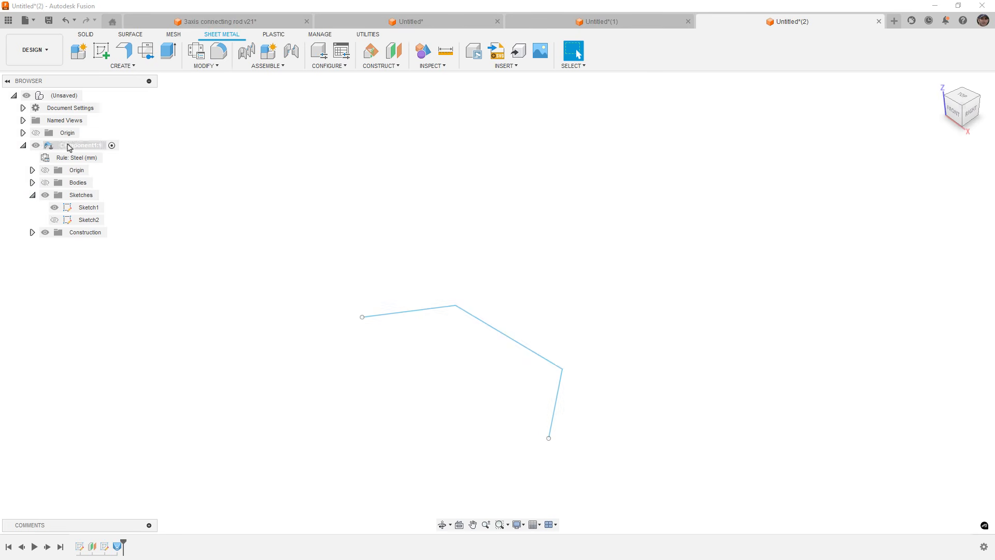
Create a 30 mm sheet metal flange along the bent polyline as a new body.
left_click(124, 50)
left_click(481, 322)
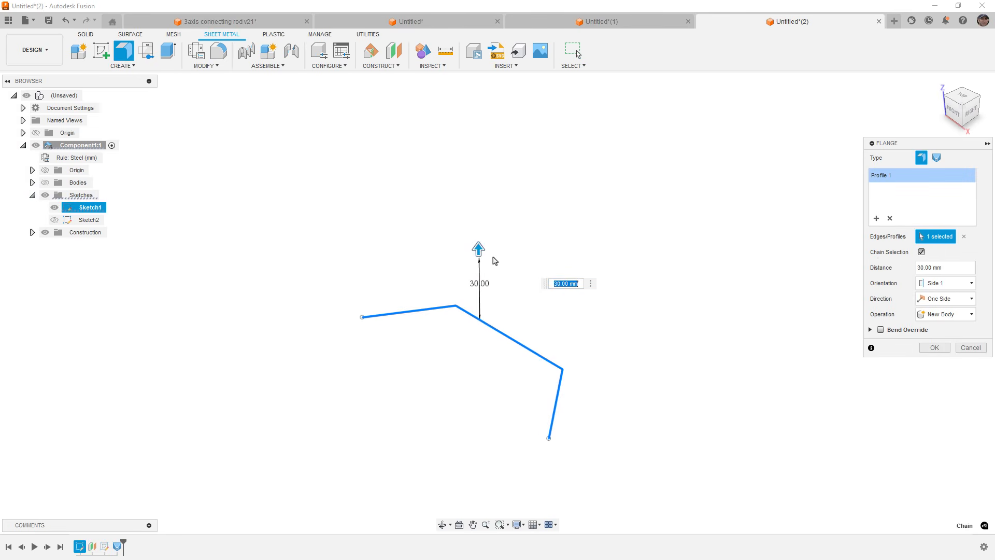
left_click(937, 158)
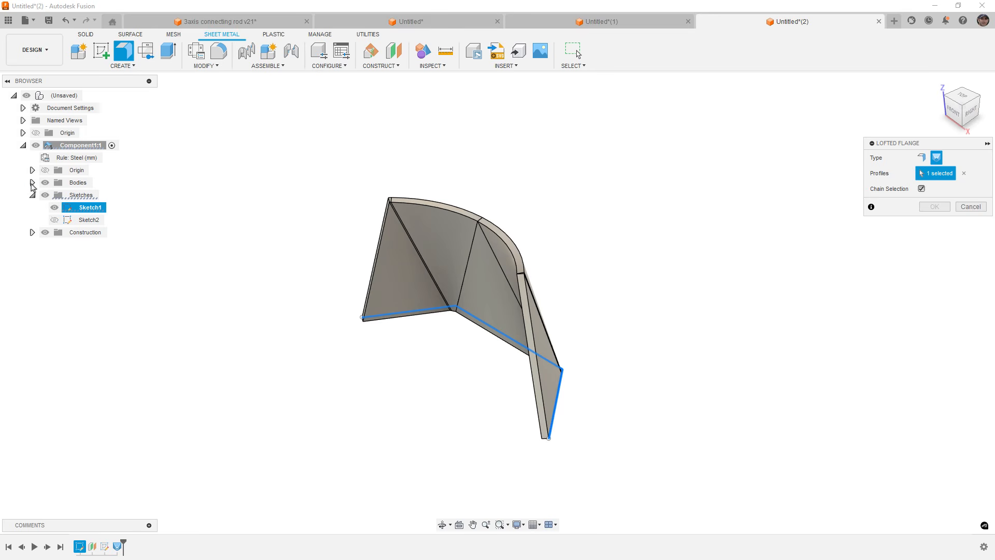
left_click(32, 182)
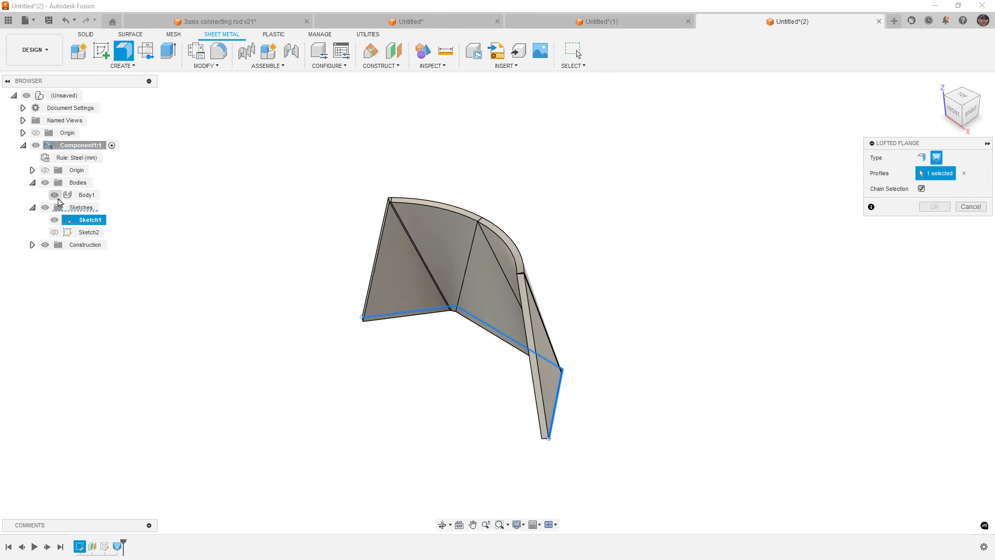
left_click(921, 157)
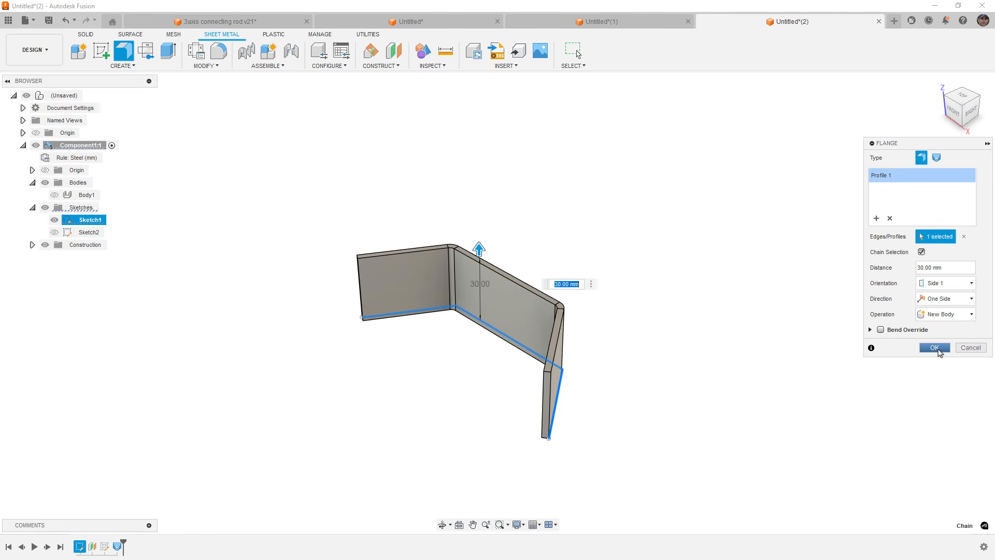
left_click(936, 349)
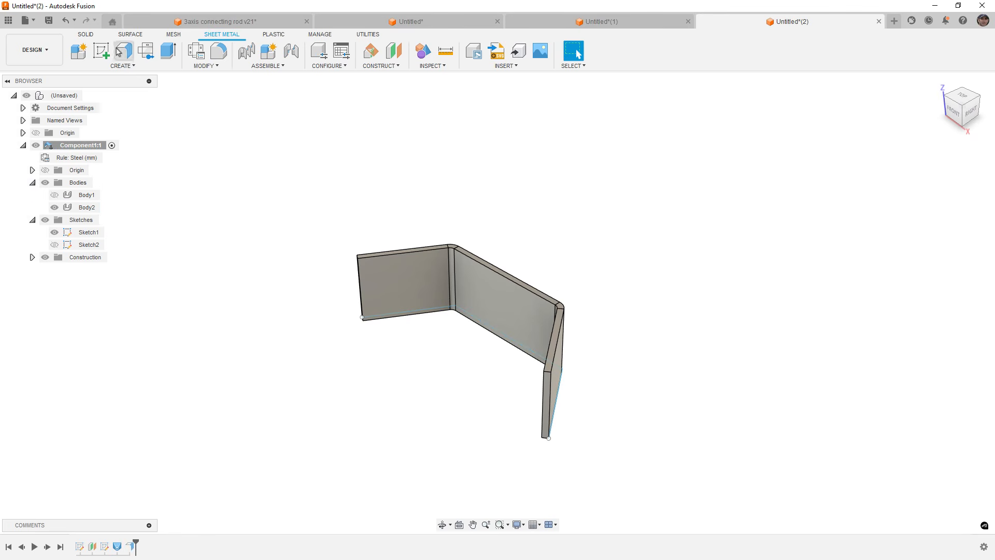
left_click(86, 35)
left_click(165, 52)
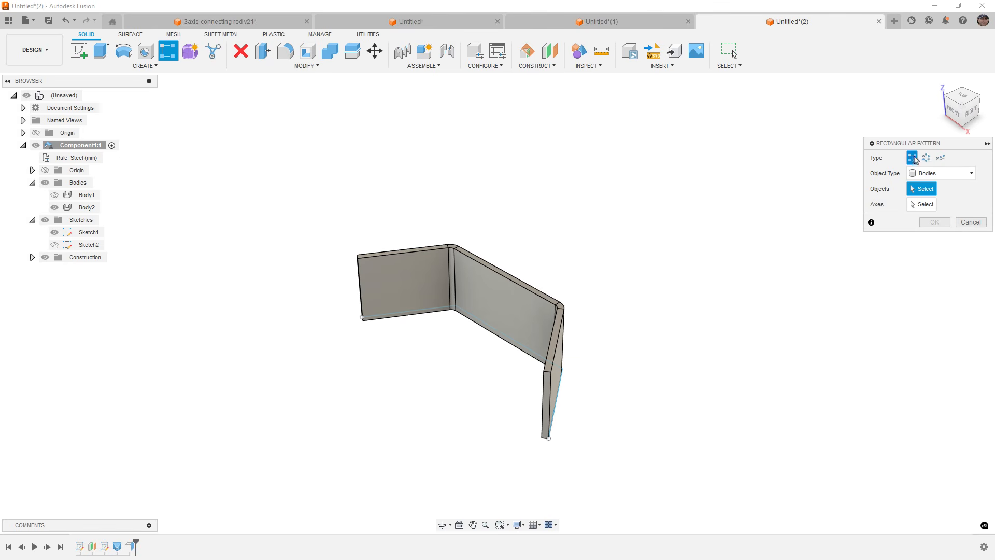
left_click(940, 157)
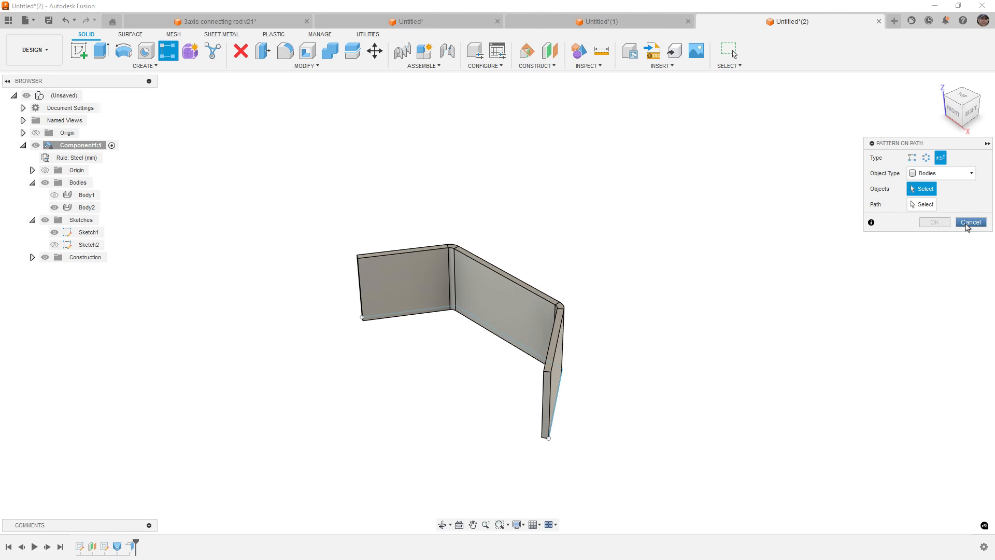
left_click(970, 221)
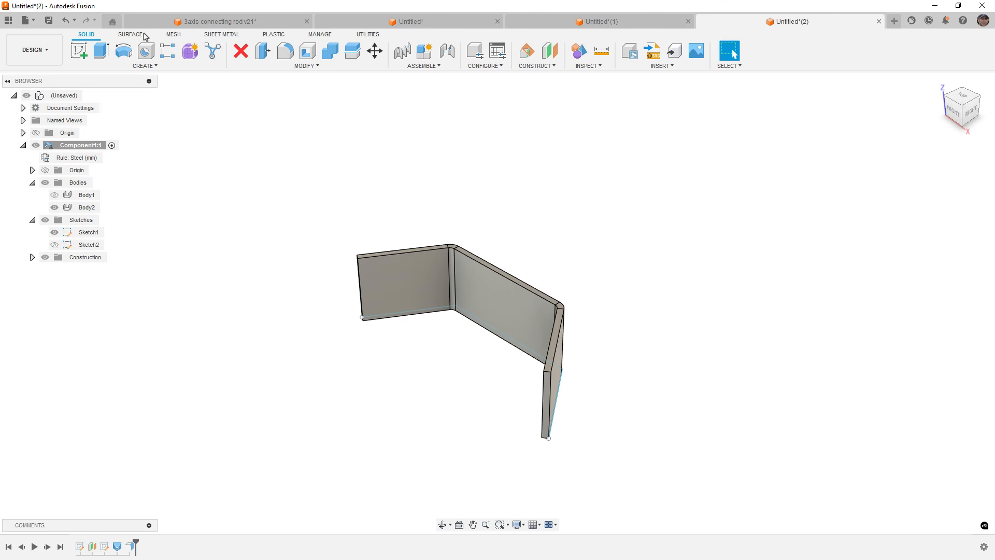
left_click(223, 34)
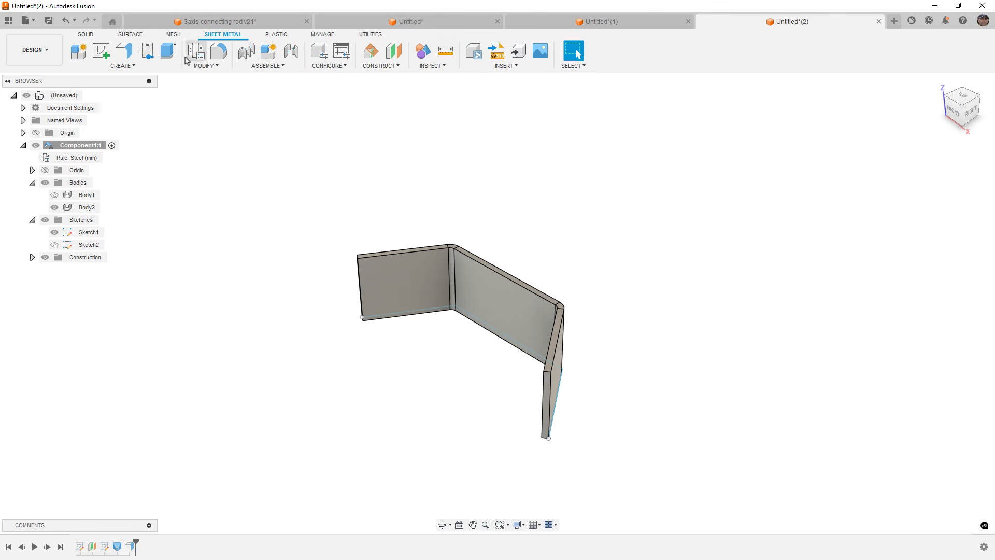
left_click(125, 51)
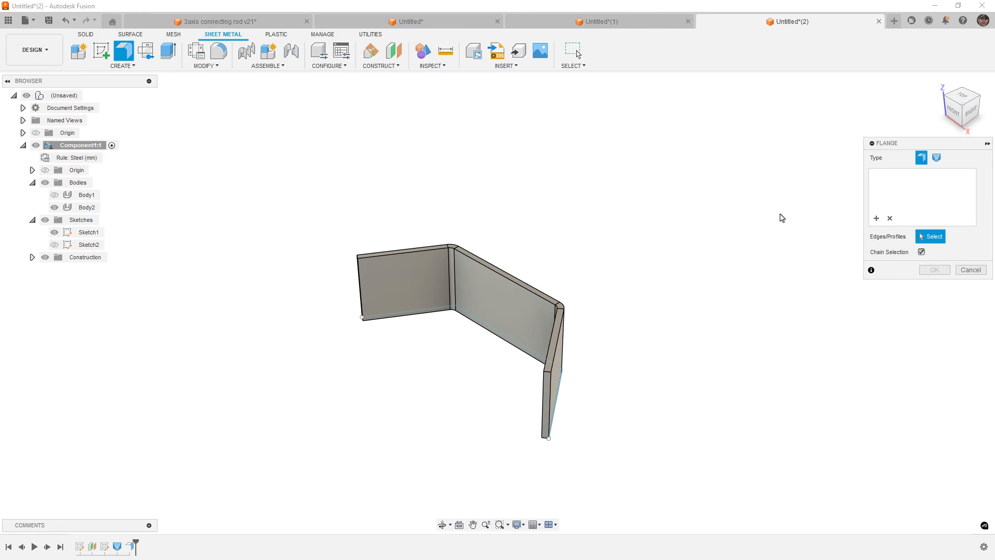
left_click(970, 270)
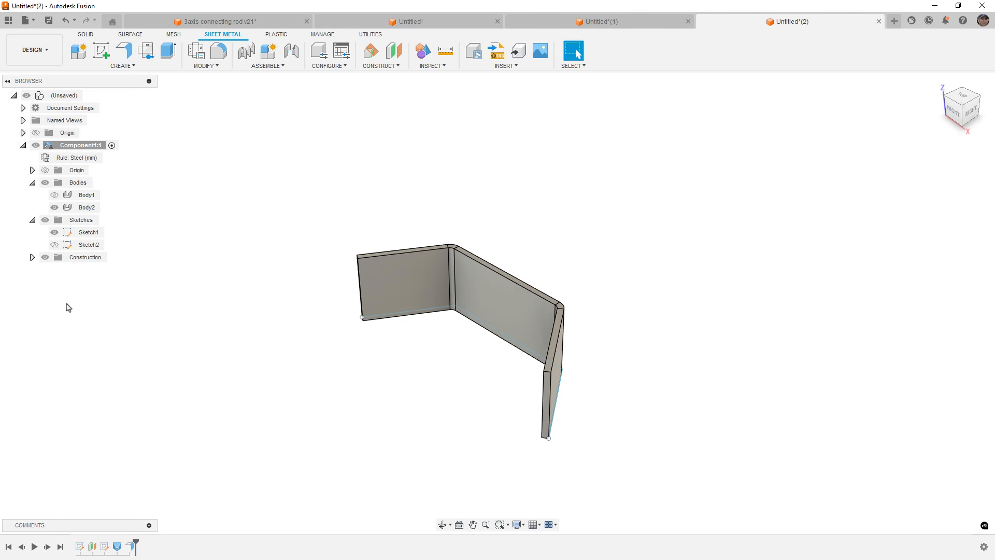
Hide Sketch1 and the flange body, showing only the lofted flange body.
left_click(55, 233)
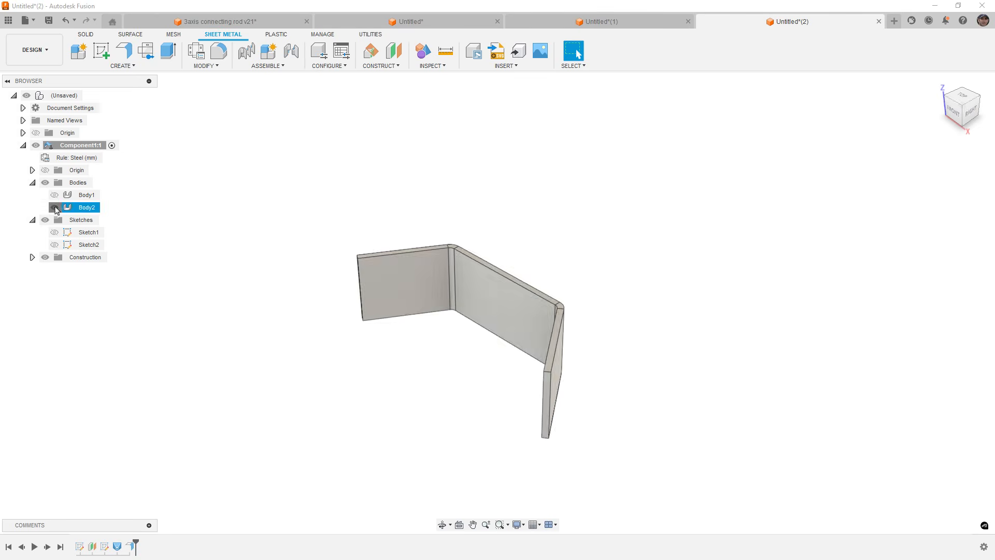
left_click(54, 207)
left_click(55, 194)
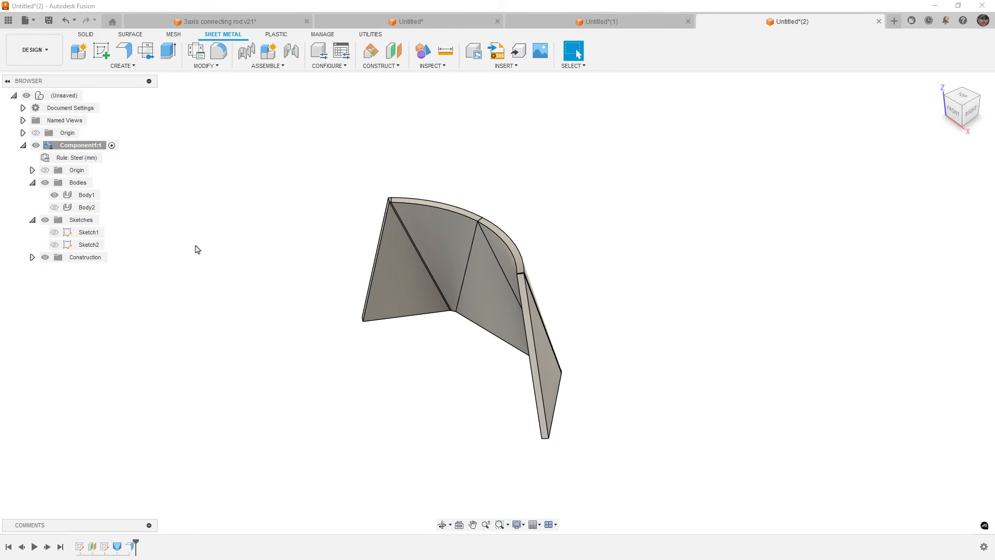
left_click(117, 547)
left_click(220, 303)
Switch to the connecting rod document and open Insert Fastener, browsing to Bolts And Screws, Round Head.
left_click(255, 24)
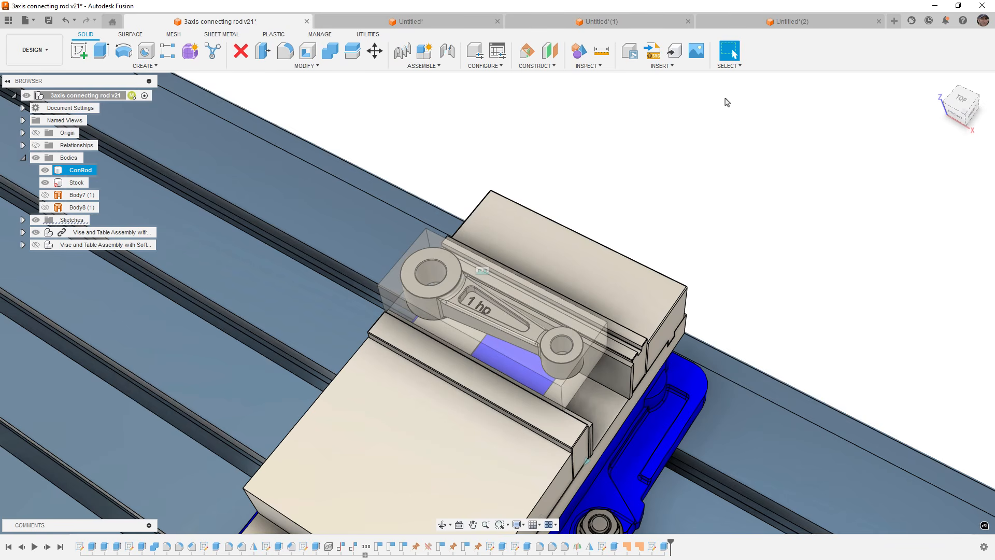
left_click(660, 66)
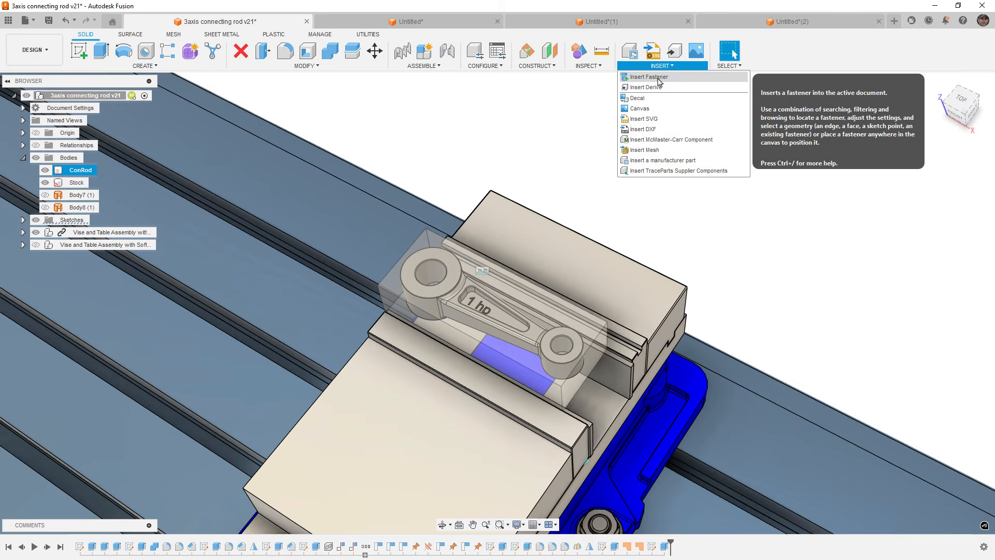
left_click(658, 132)
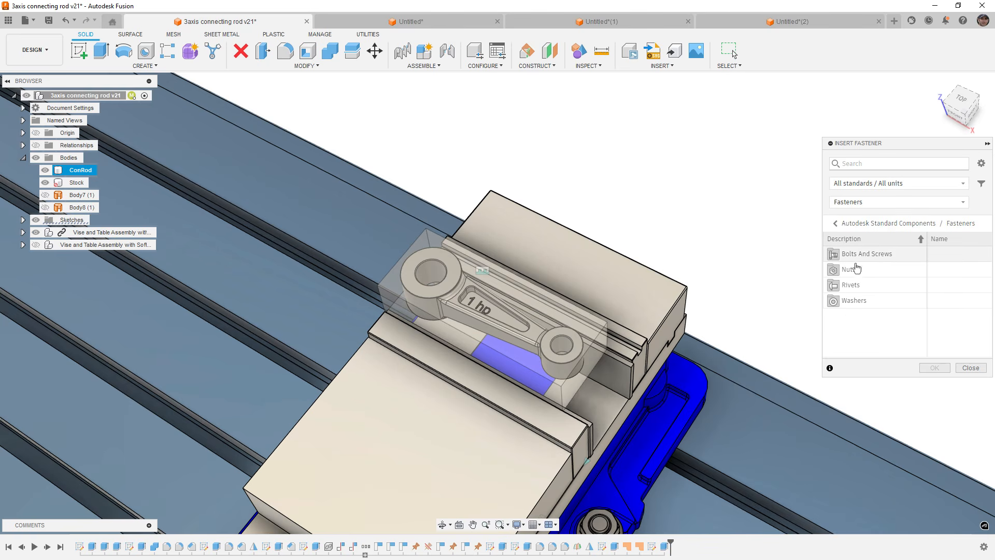
left_click(876, 258)
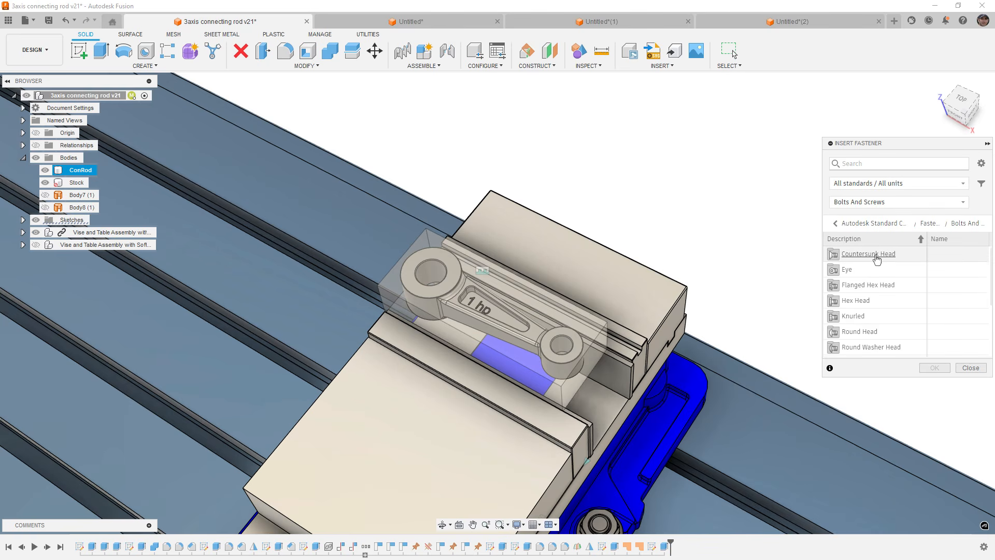
scroll(870, 280, "down", 2)
left_click(867, 285)
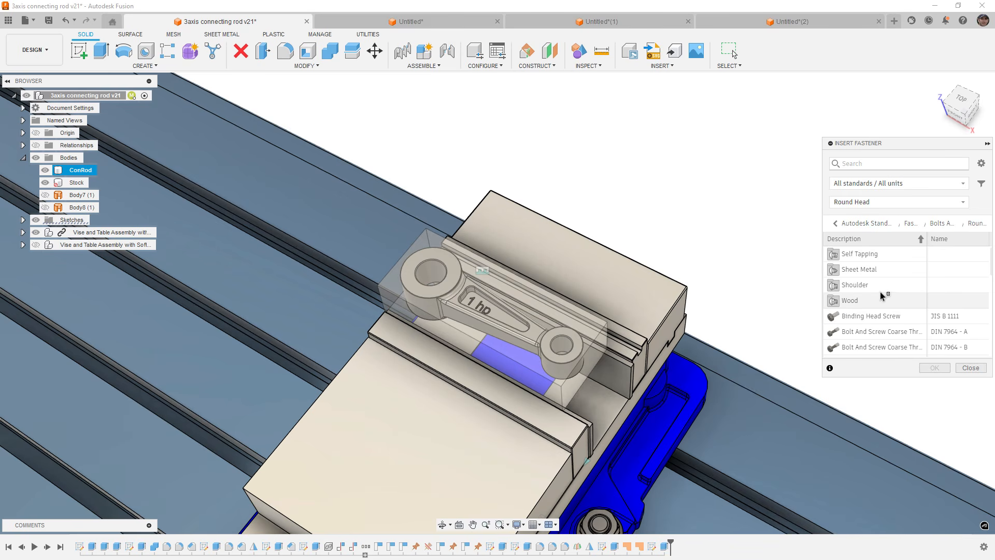
Pick the Cross Recessed Binding Head Machine Screw and place it on the connecting rod's end hole.
scroll(876, 295, "down", 3)
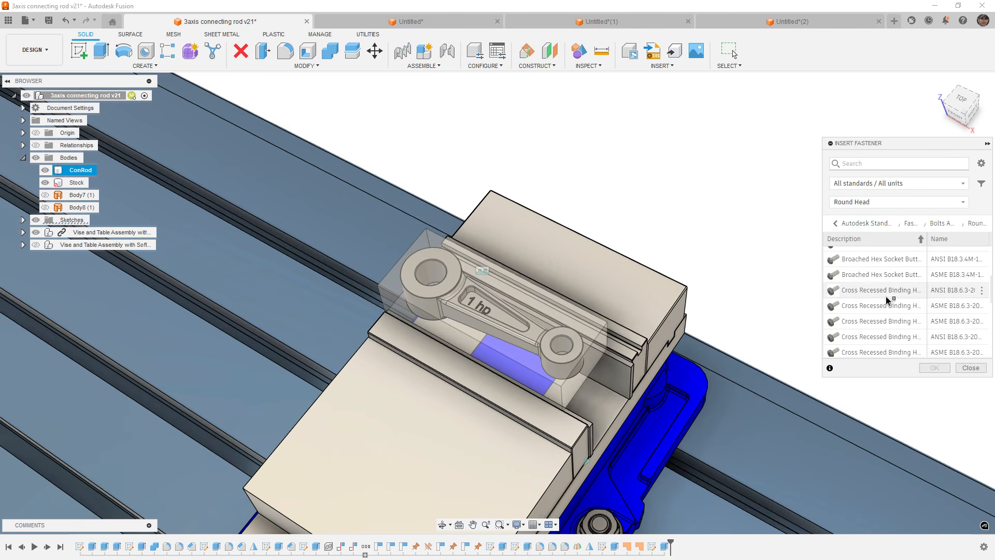
left_click(875, 294)
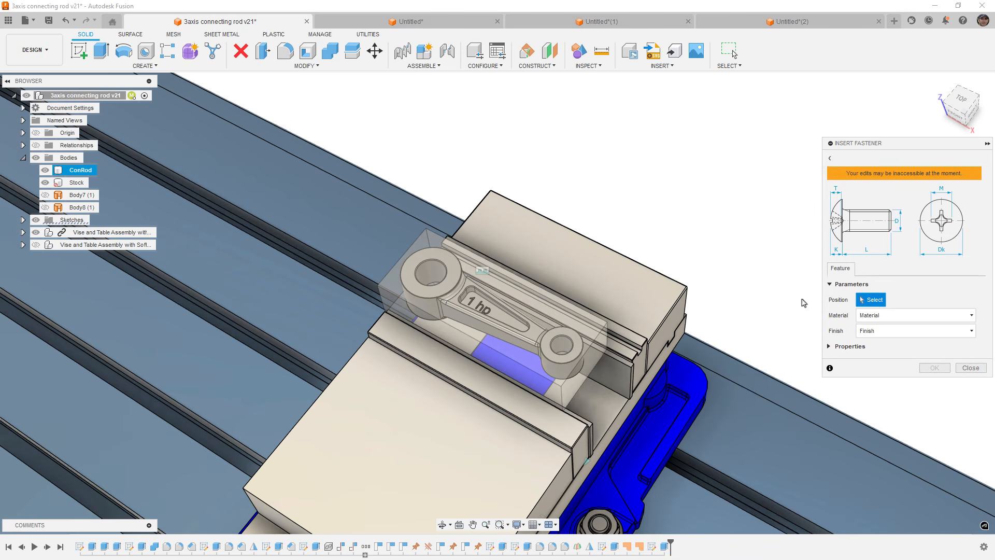
left_click(448, 278)
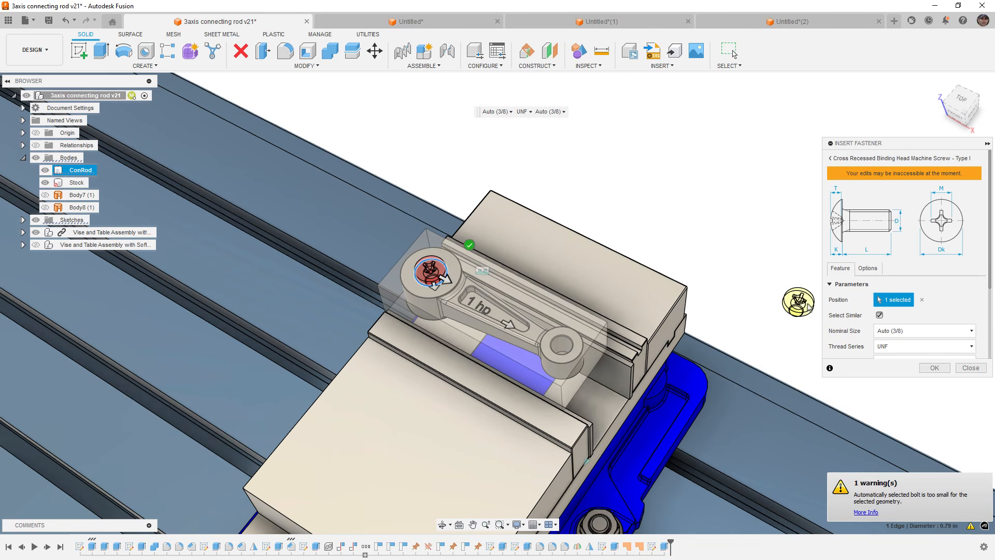
Browse the screw's nominal length options without changing the size.
scroll(942, 313, "down", 1)
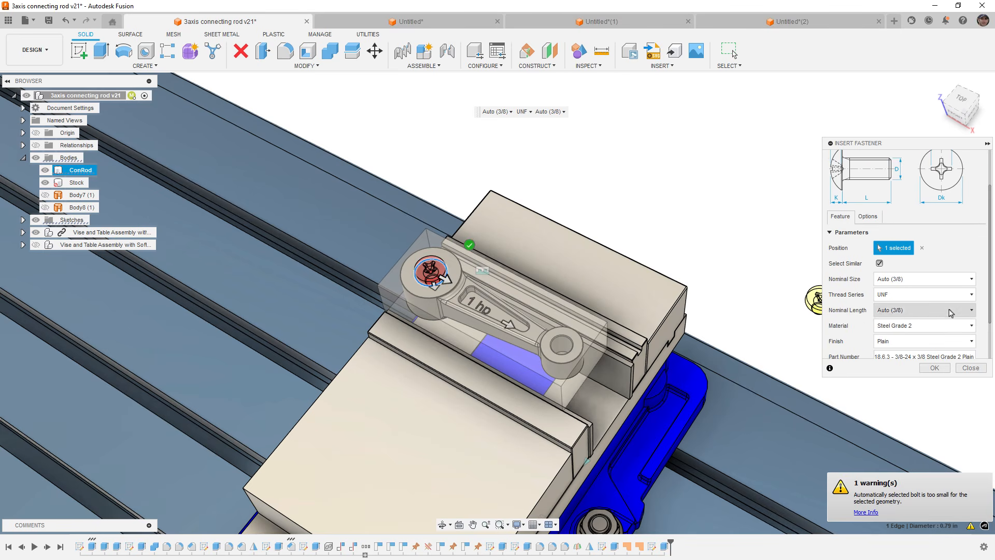
left_click(945, 311)
scroll(924, 429, "down", 2)
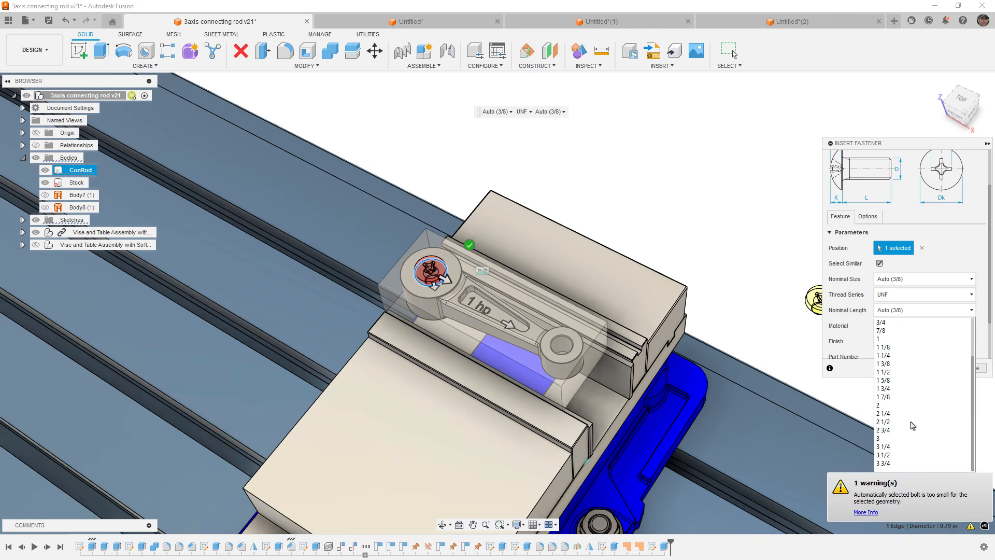
left_click(947, 260)
scroll(947, 261, "up", 1)
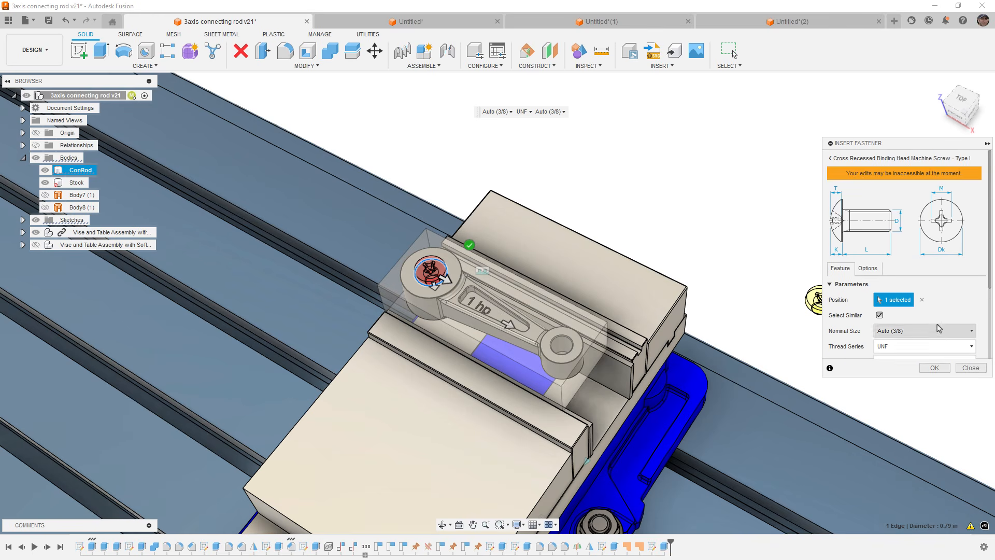
scroll(940, 304, "down", 2)
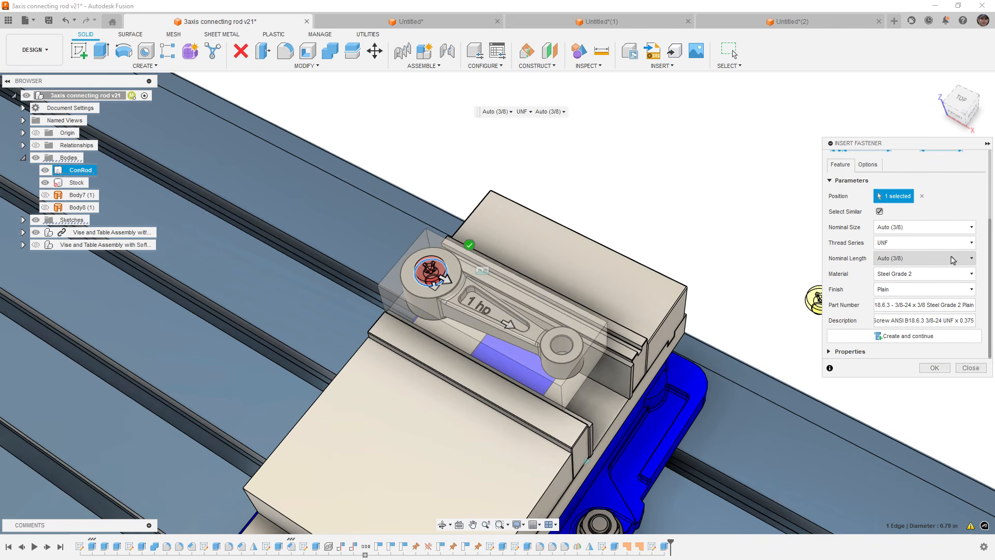
left_click(950, 259)
scroll(902, 392, "down", 3)
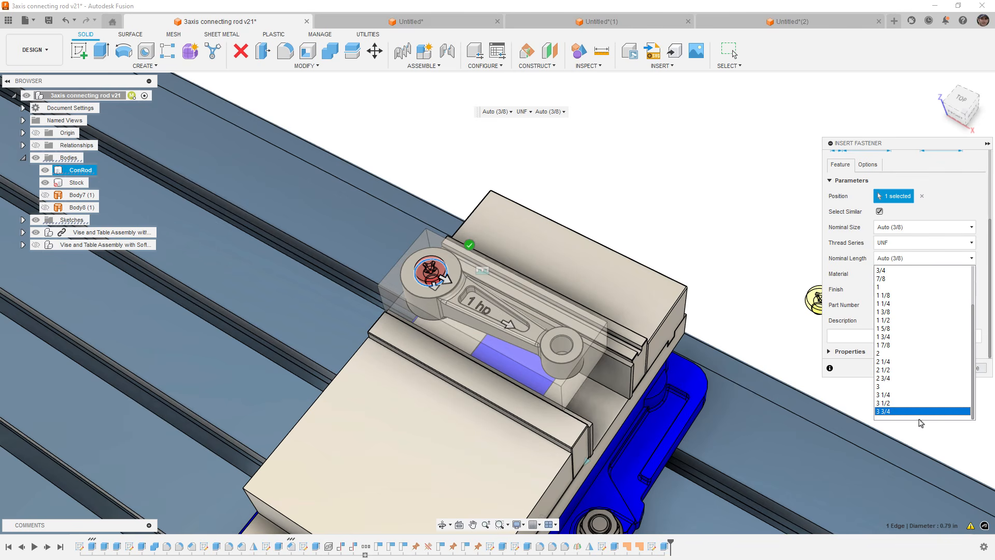
left_click(857, 283)
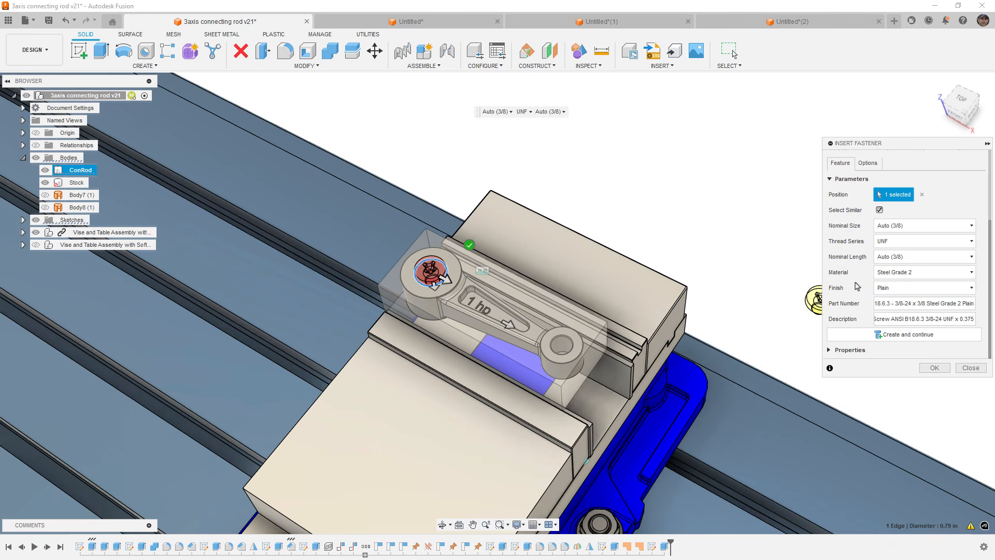
Go back to Bolts And Screws, open the Flanged Hex Head category and close the fastener dialog.
scroll(868, 275, "up", 3)
left_click(835, 164)
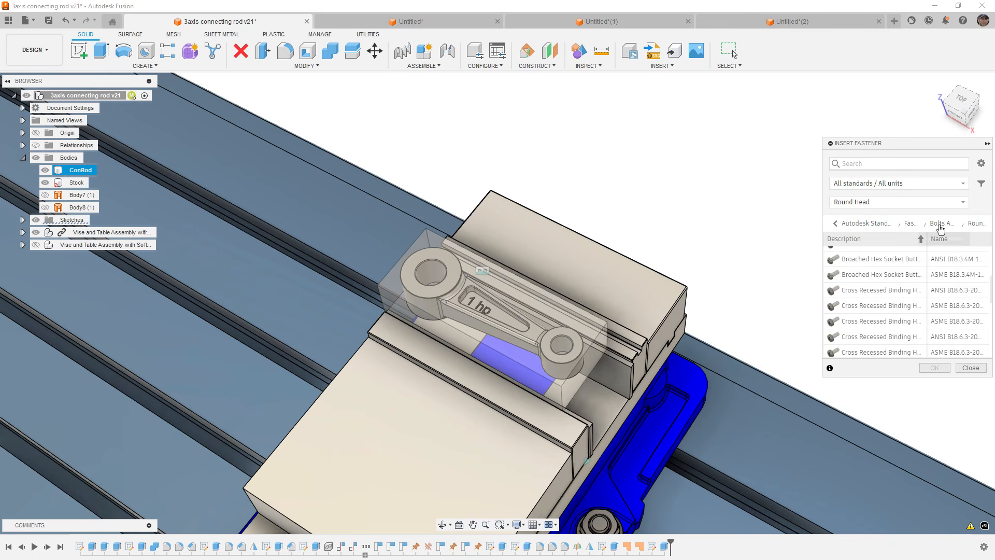
left_click(941, 227)
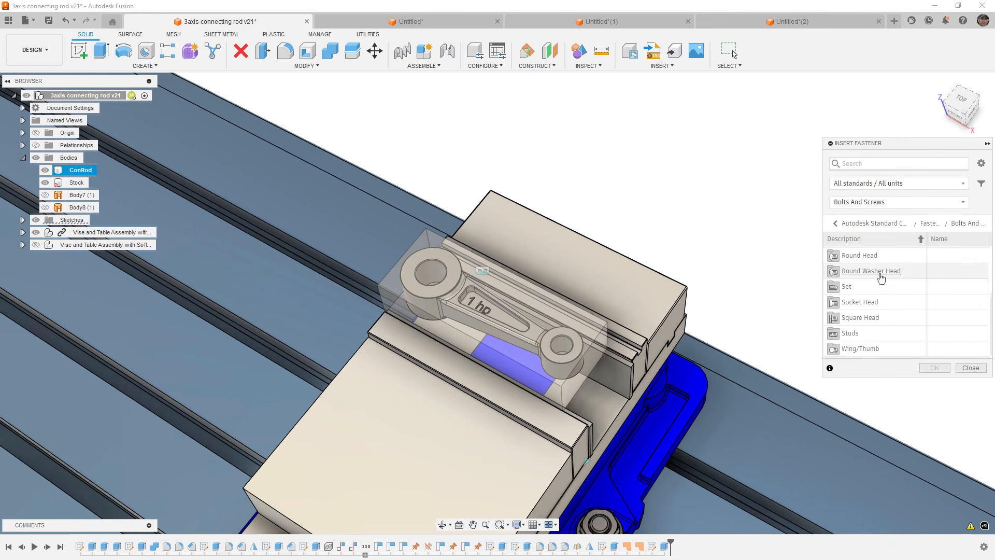
scroll(872, 314, "up", 3)
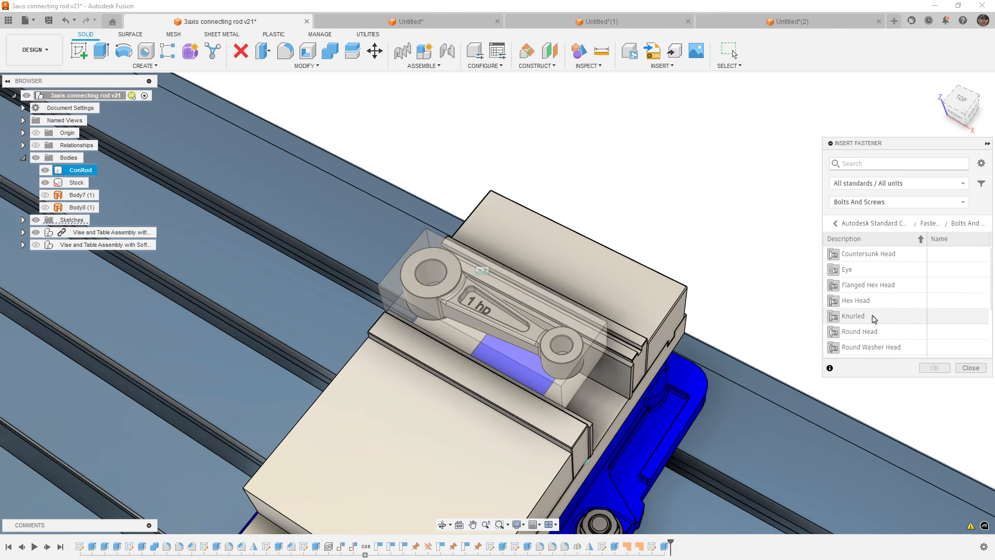
double_click(875, 285)
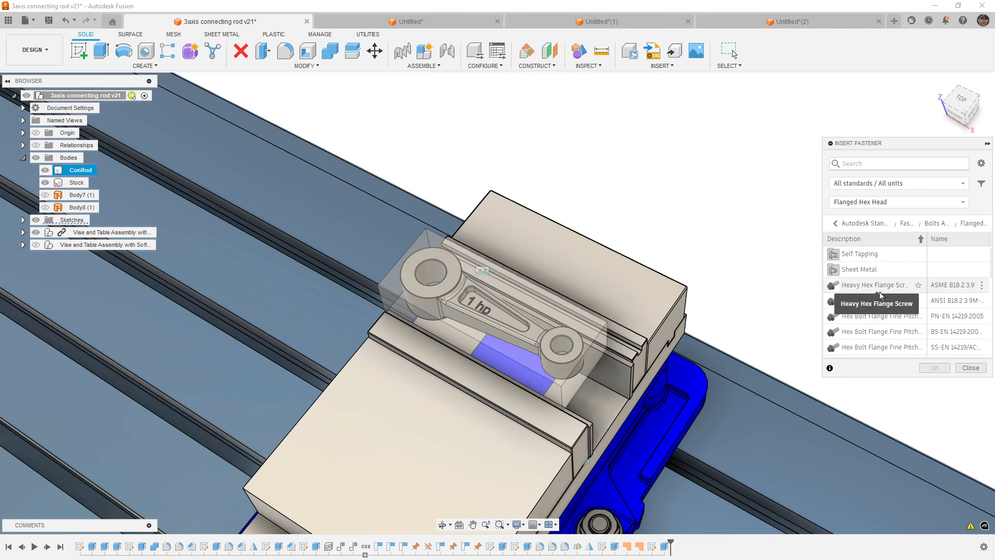
left_click(957, 369)
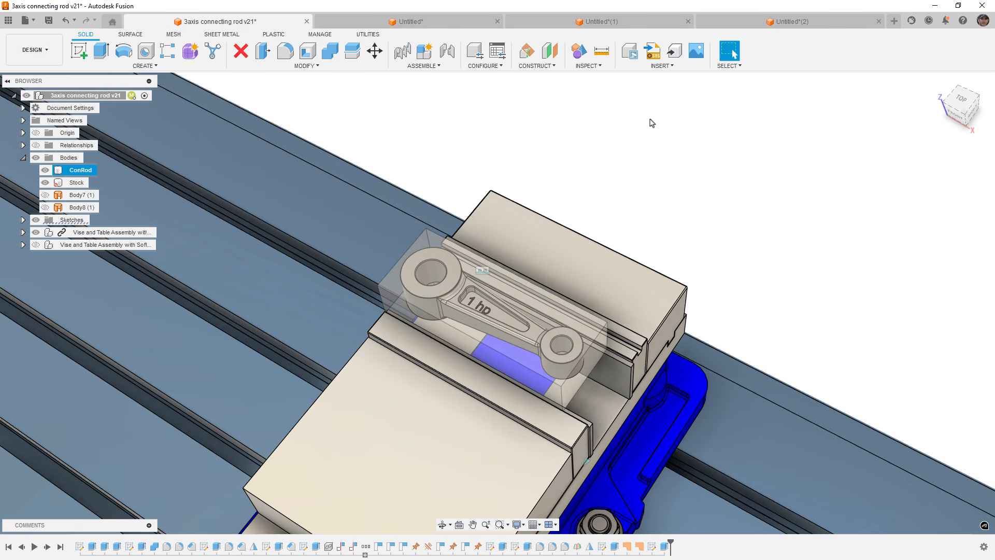
Review the Insert Fastener command's description in the Insert menu.
scroll(652, 122, "up", 1)
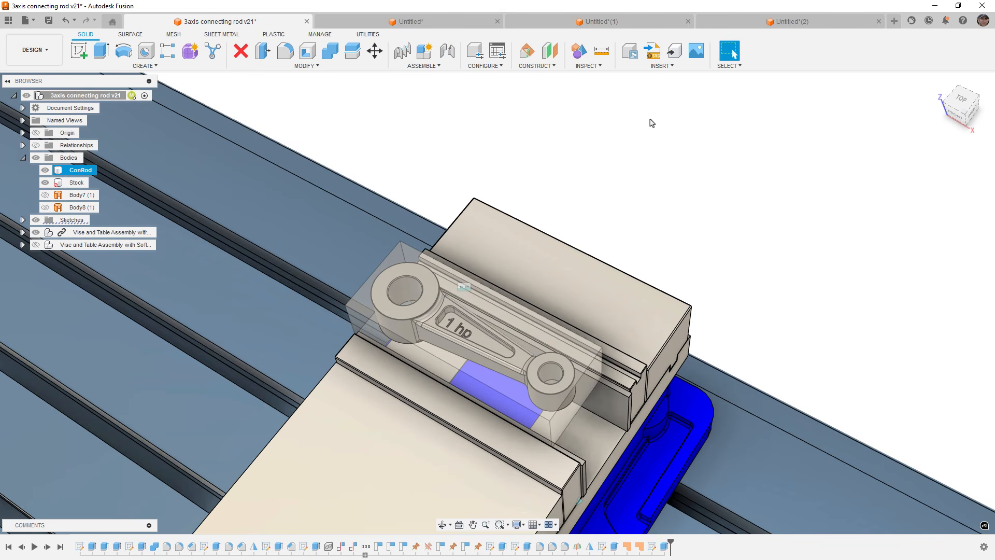
left_click(660, 66)
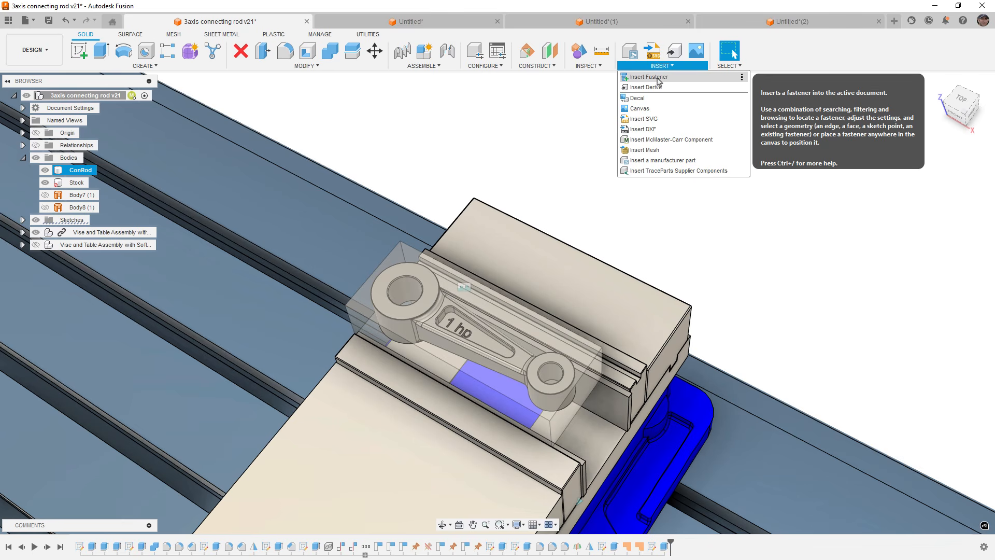
left_click(563, 120)
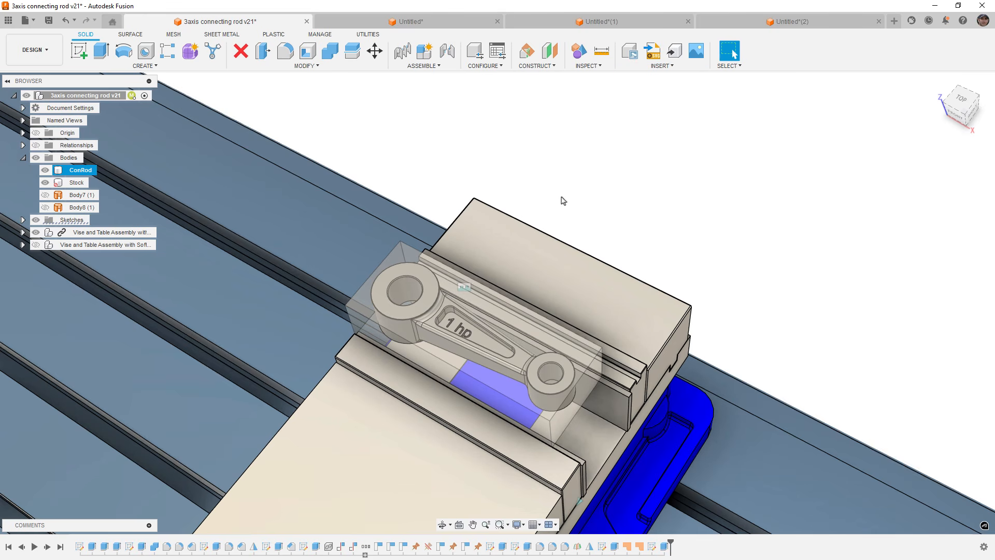
middle_click_drag(546, 275, 591, 215, "shift")
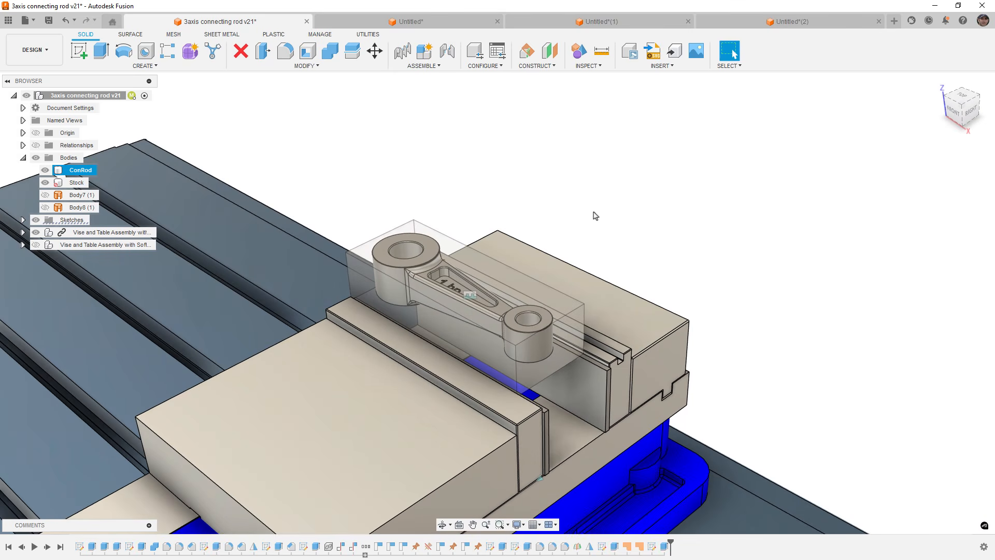
left_click(652, 66)
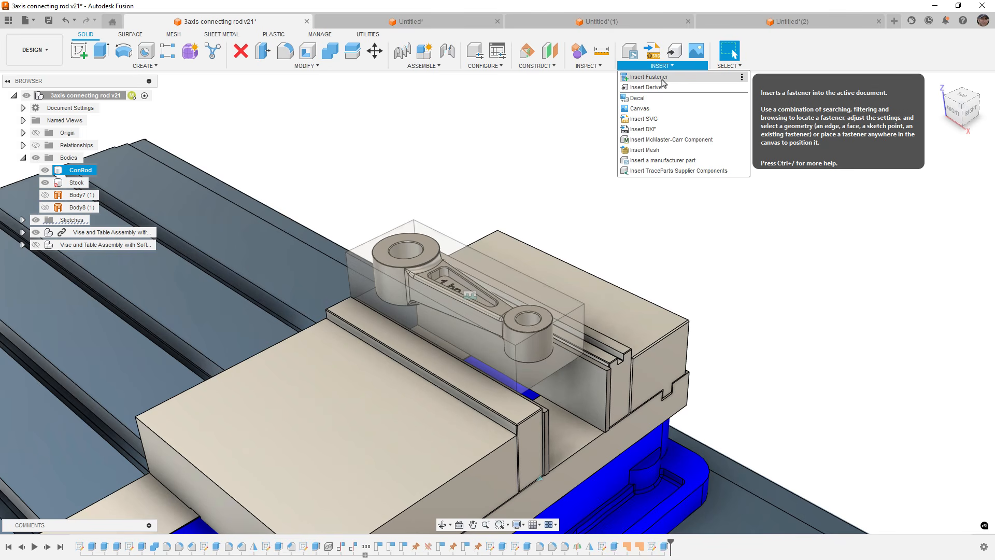
left_click(574, 132)
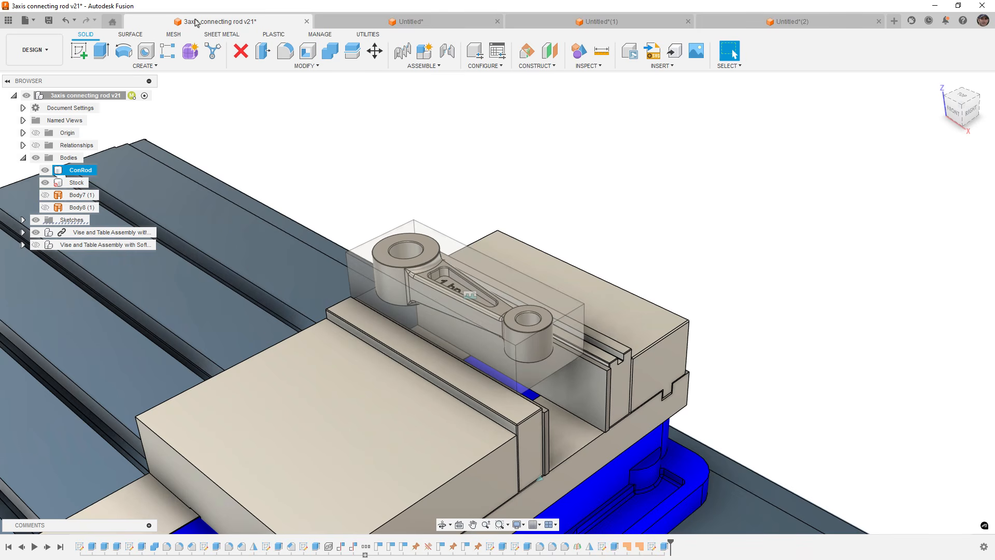
left_click(33, 25)
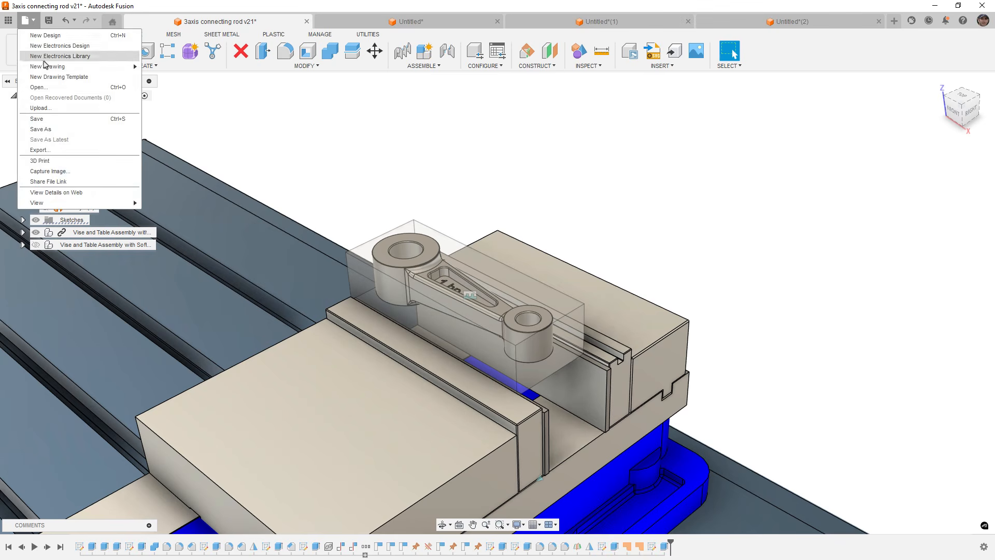
left_click(54, 129)
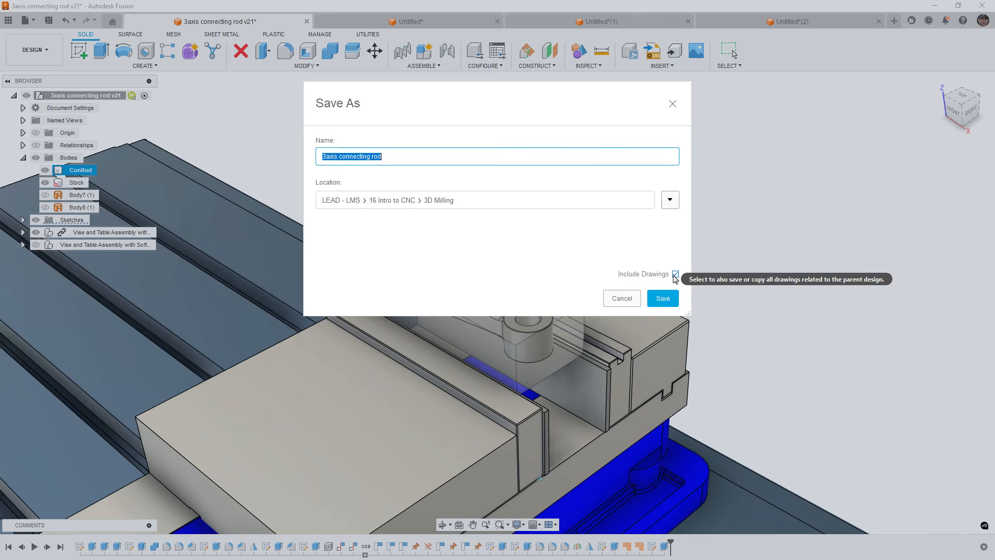
left_click(619, 297)
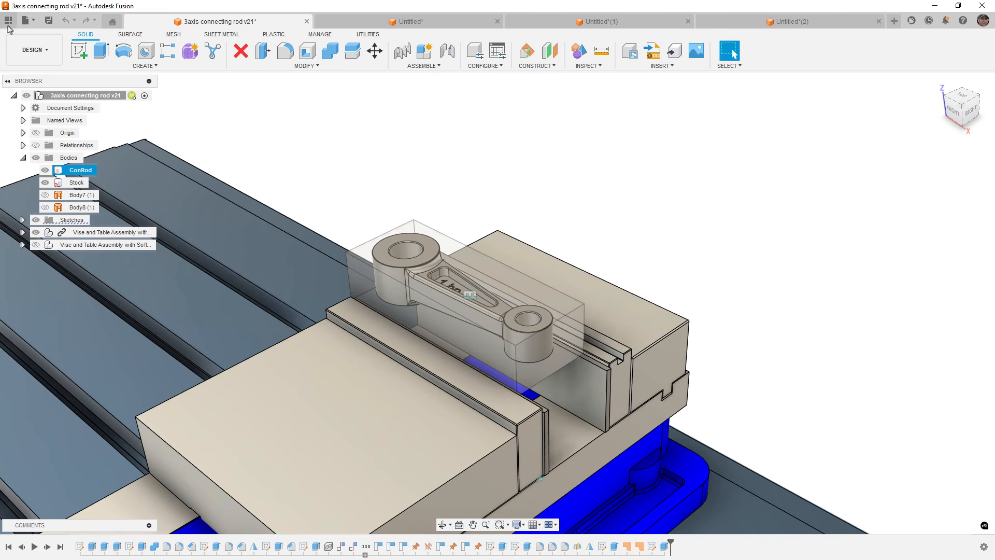
left_click(26, 21)
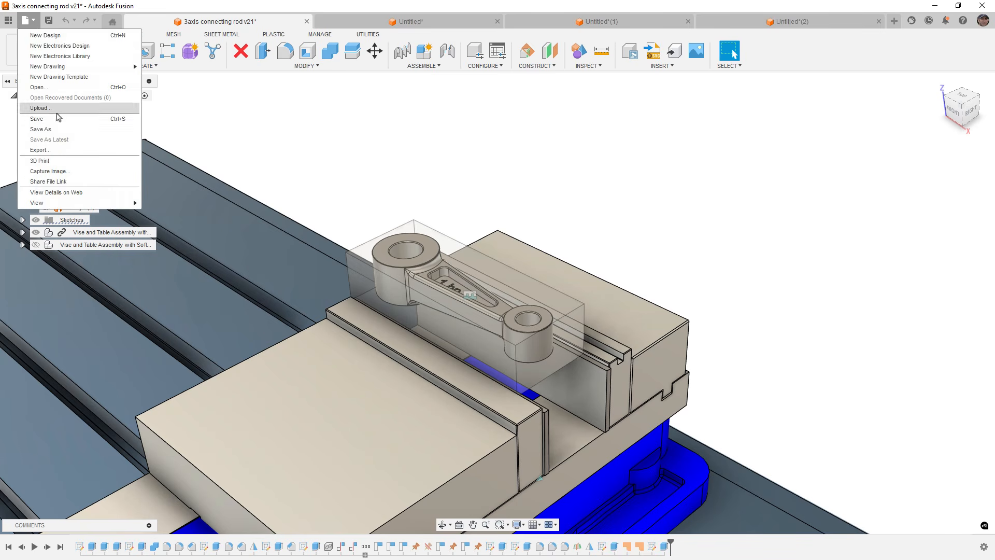
left_click(40, 150)
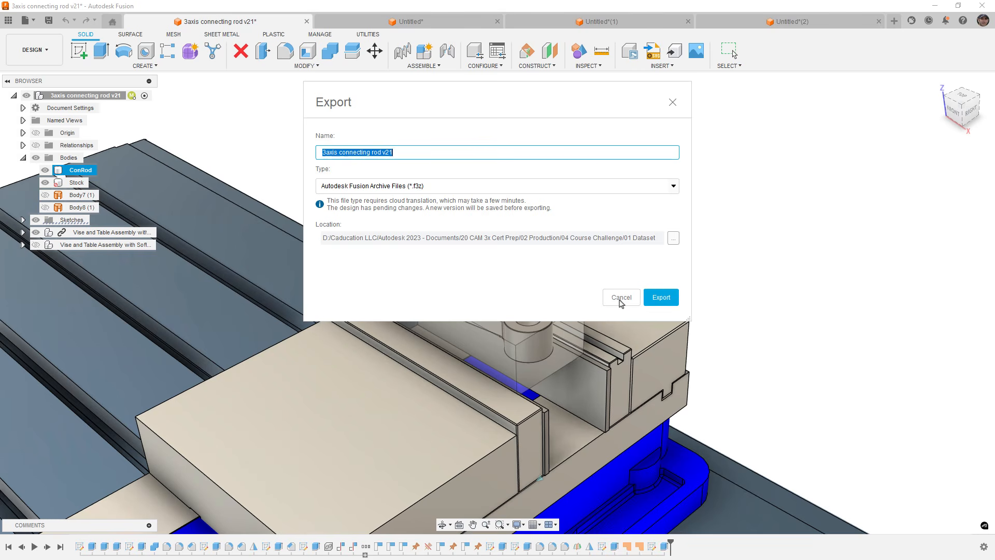
left_click(621, 300)
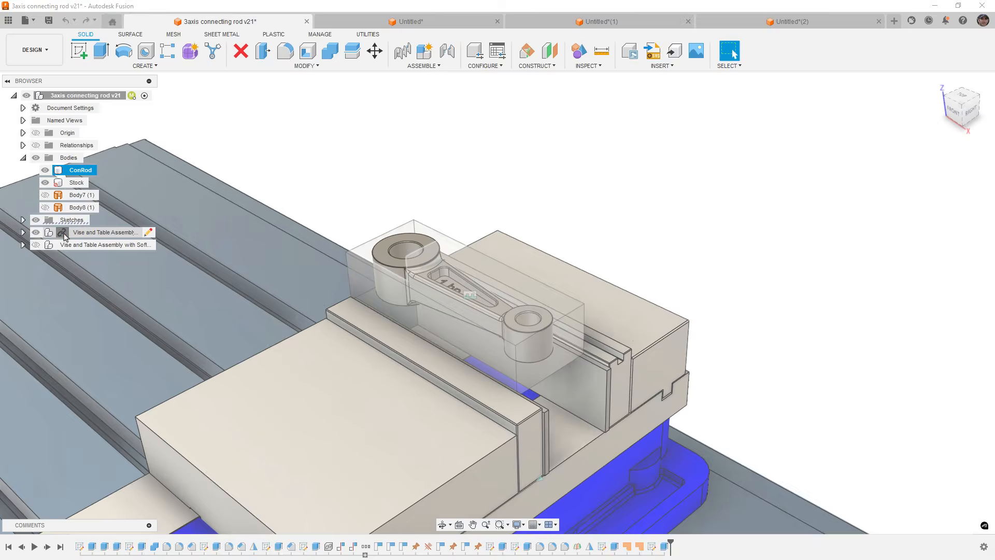
Select the Vise and Table Assembly component in the browser to highlight it in the model.
left_click(64, 233)
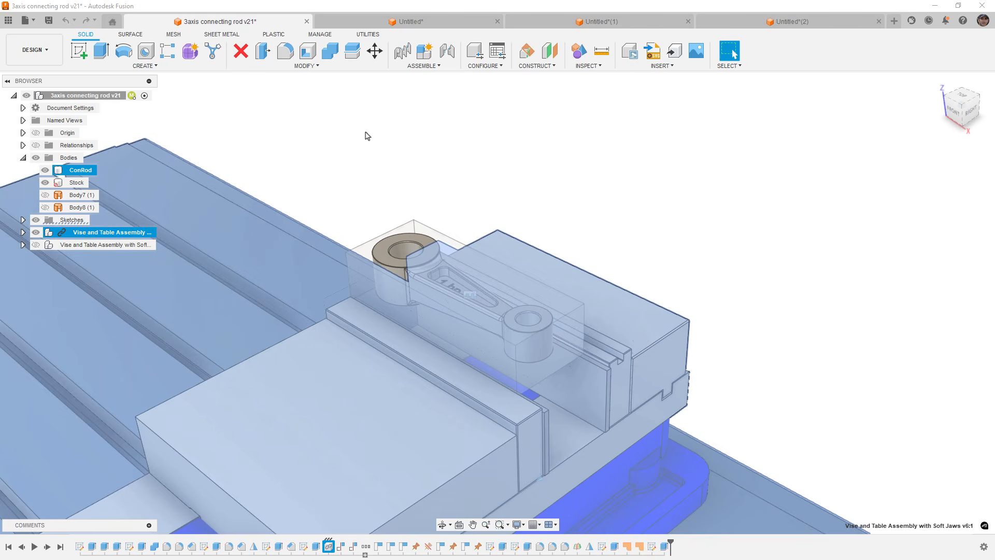
left_click(367, 135)
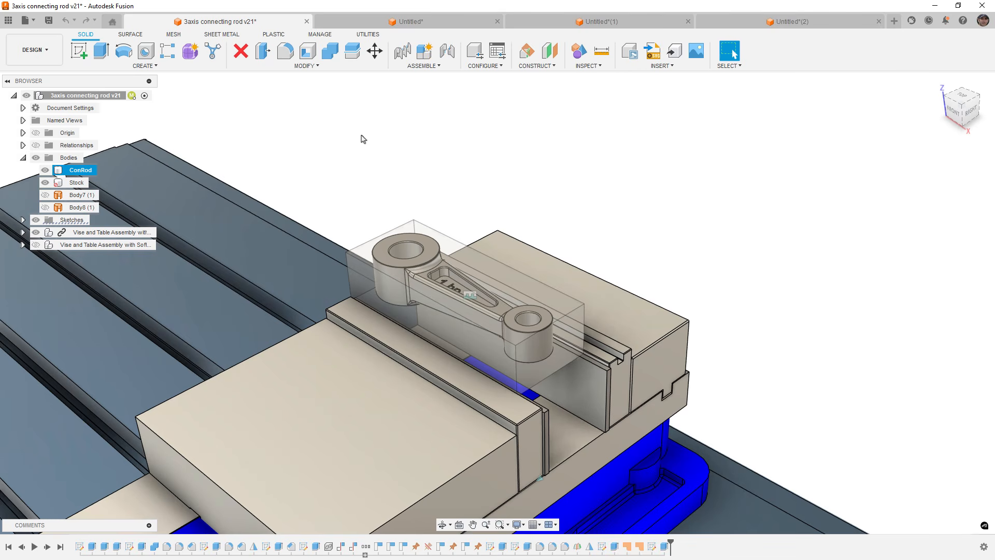
left_click(107, 234)
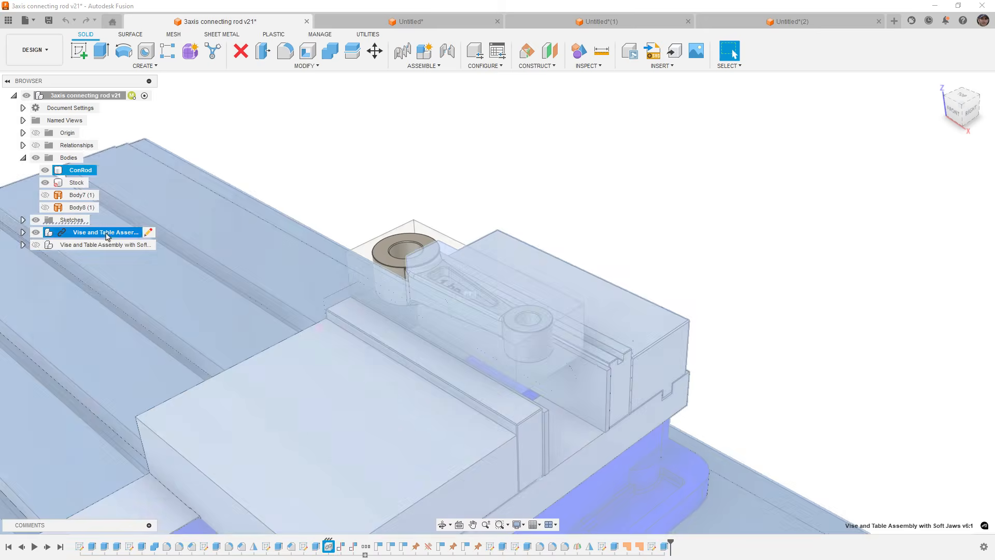
left_click(308, 107)
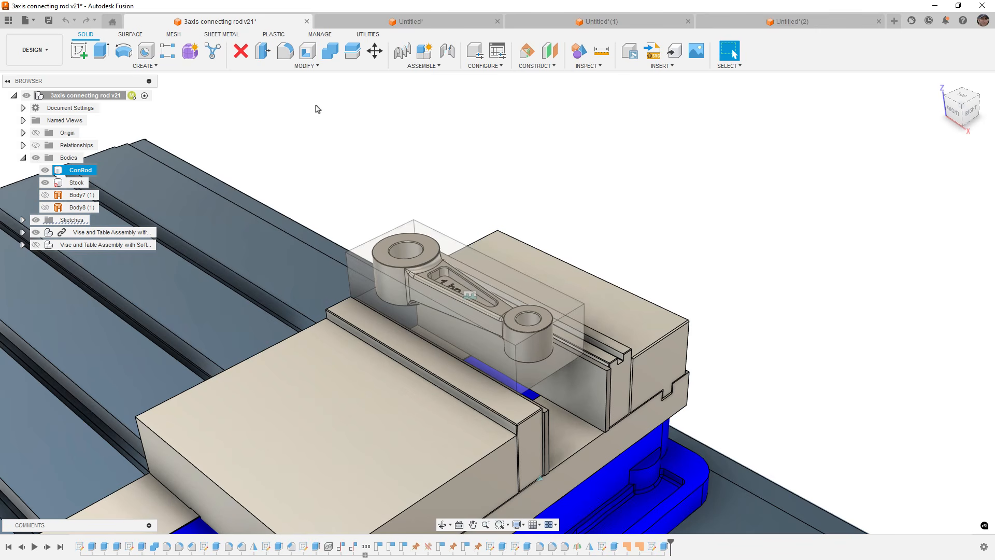
Open the data panel, select the Connecting Rod Derive file, and hide the panel again.
left_click(9, 21)
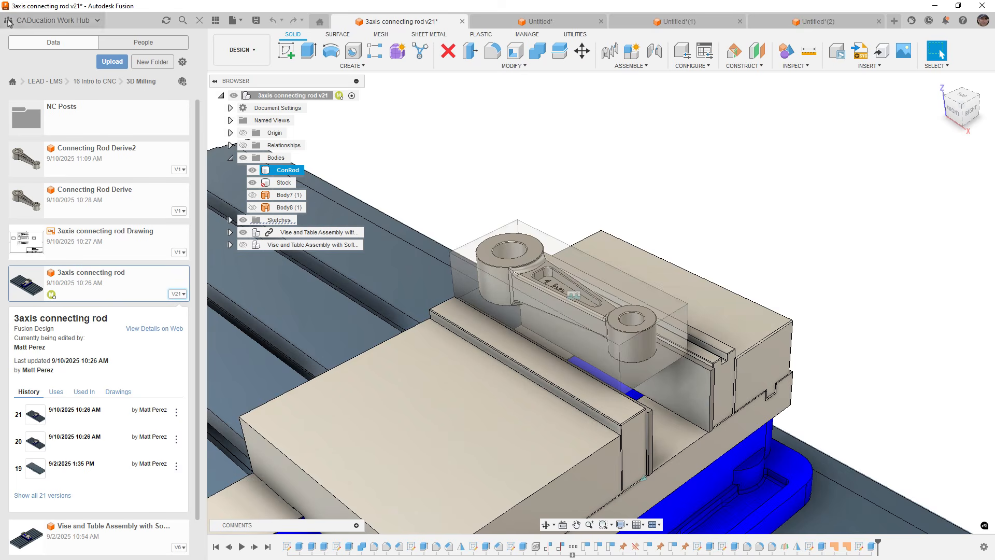
left_click(102, 201)
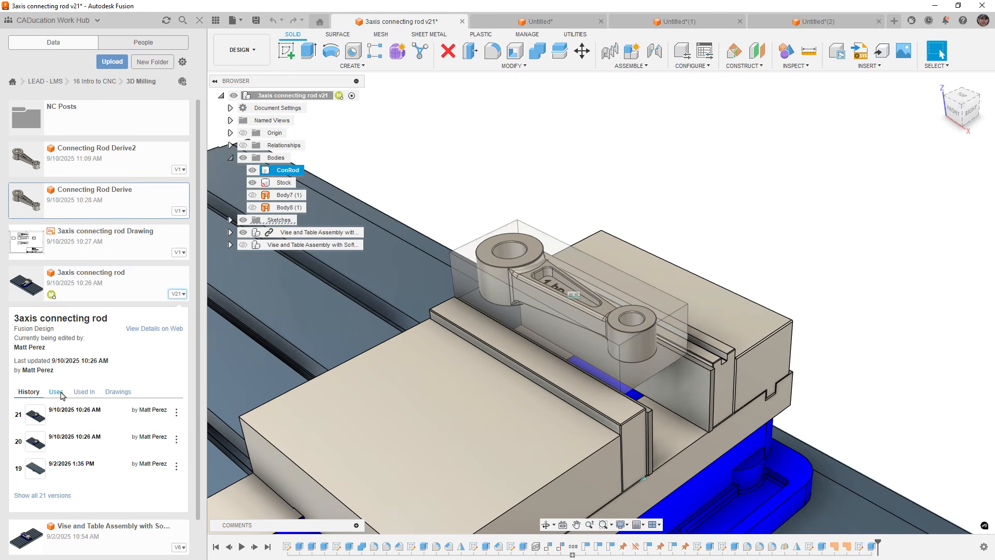
left_click(216, 20)
Derive the ConRod body into a new design, saving the connecting rod file when asked.
left_click(145, 66)
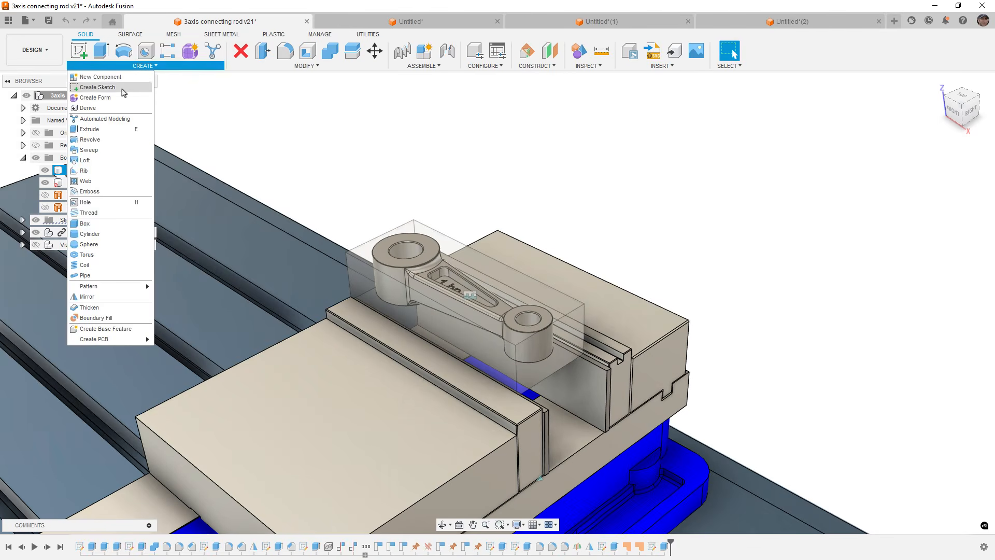
left_click(103, 112)
left_click(542, 297)
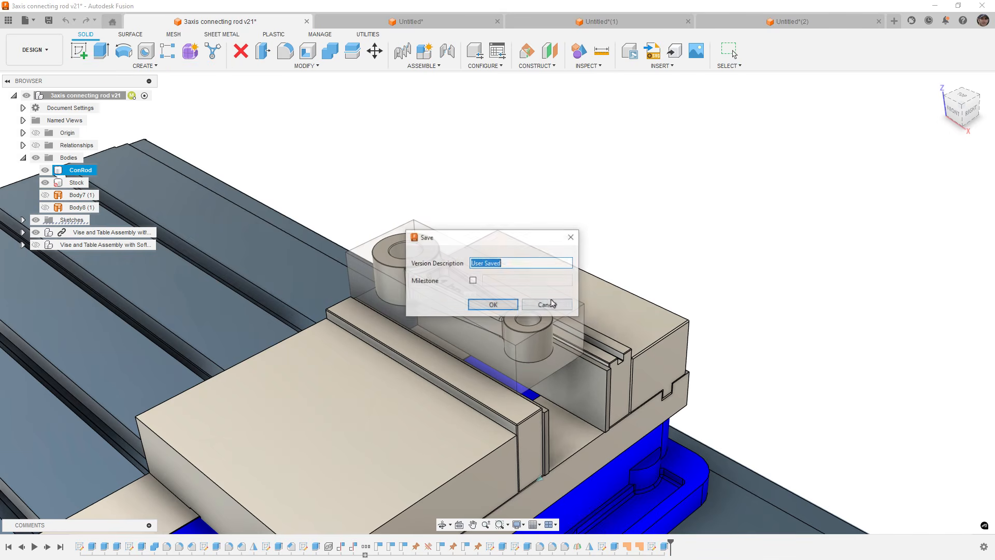
left_click(510, 304)
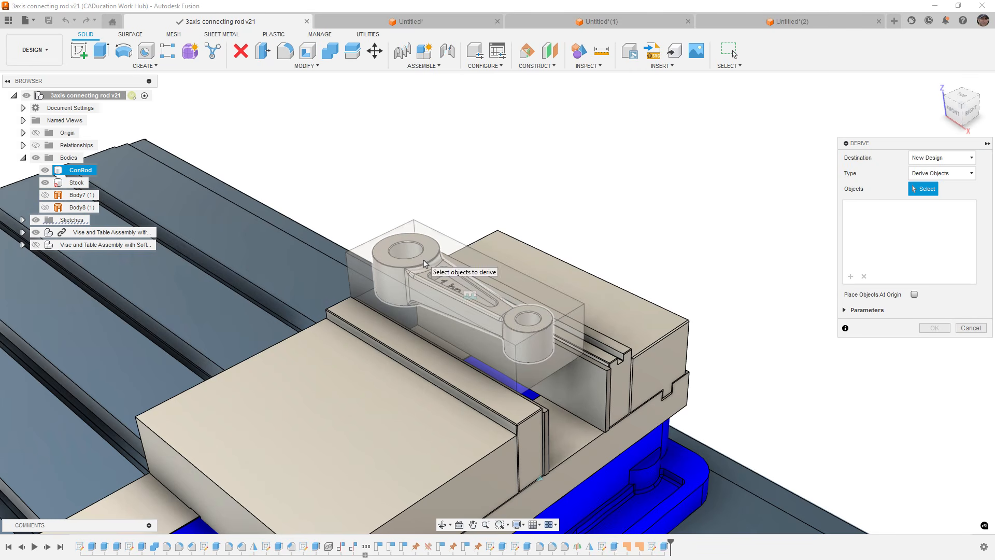
left_click(424, 265)
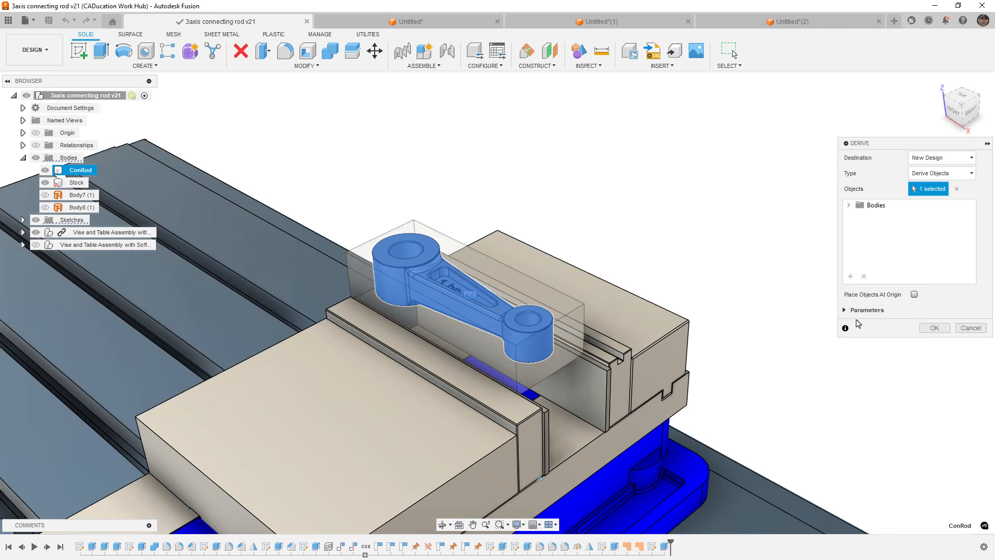
key("Return")
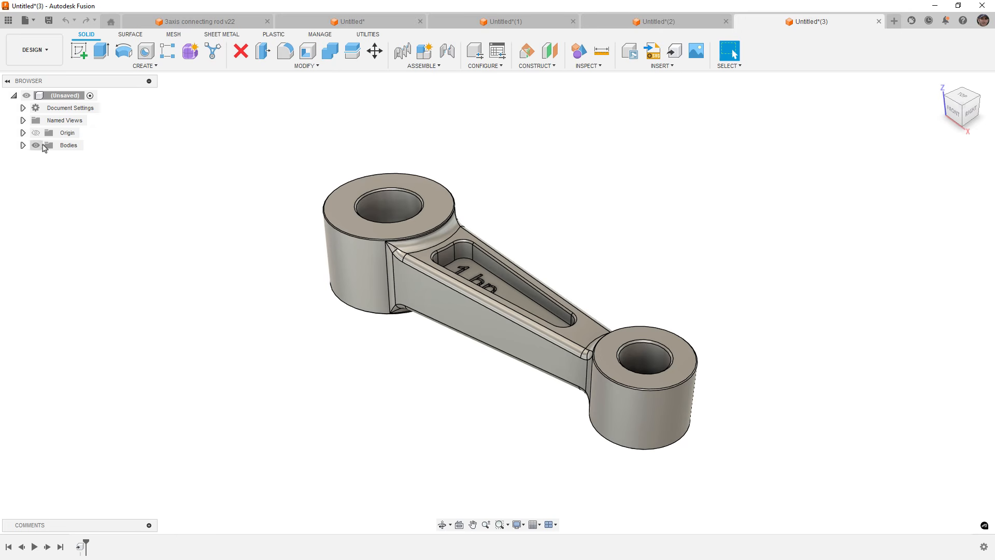
Expand the derived design's bodies and examine the ConRod body's derive link.
left_click(23, 145)
left_click(72, 160)
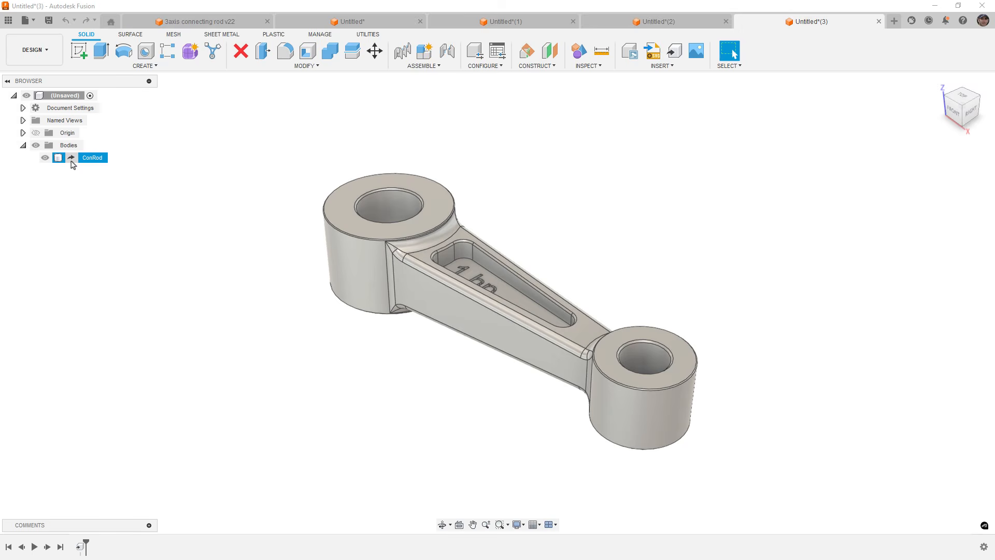
left_click(228, 171)
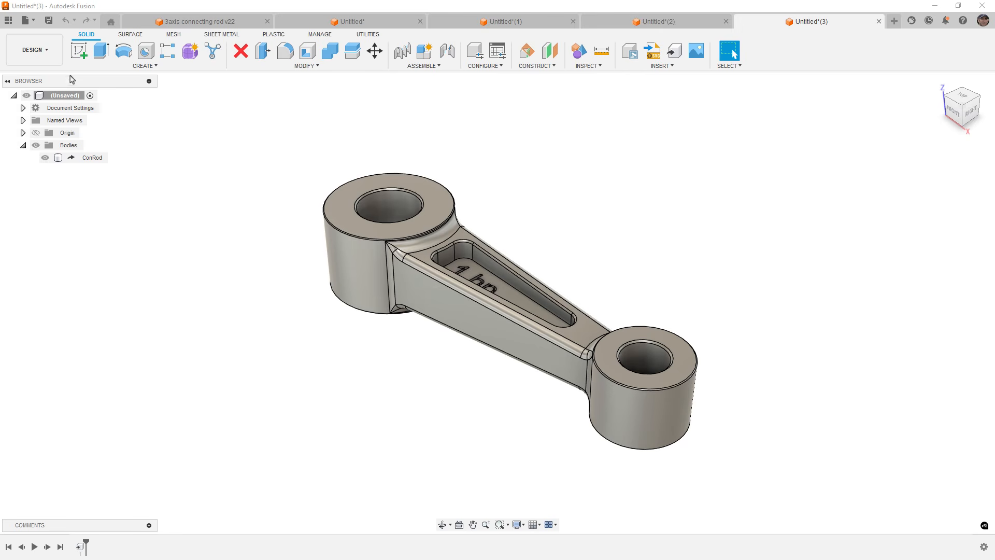
left_click(52, 63)
left_click(265, 137)
left_click(73, 159)
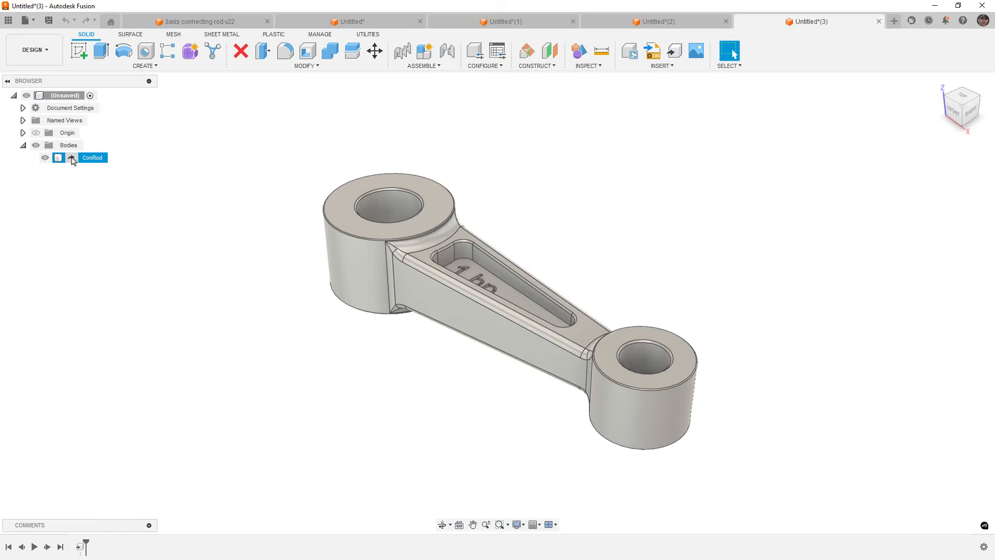
left_click(225, 176)
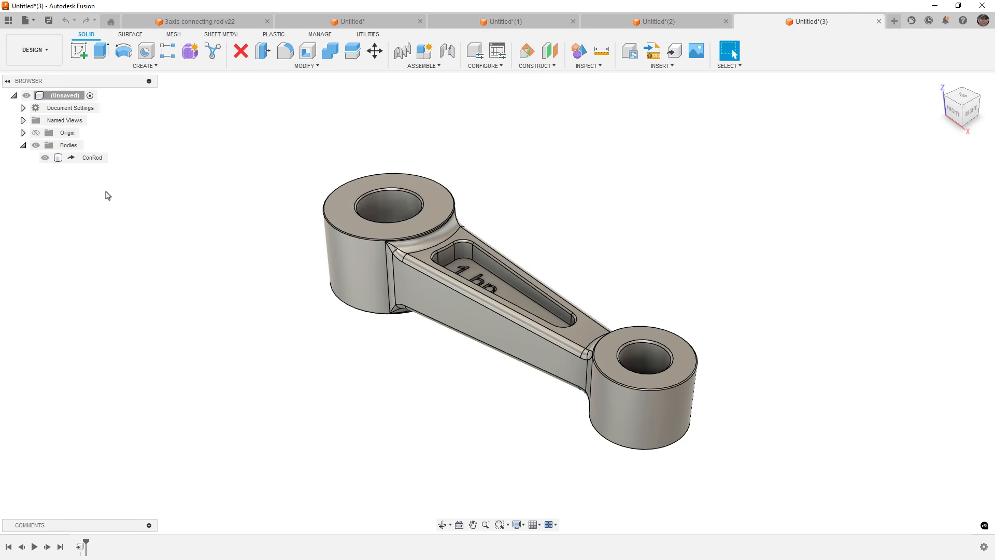
left_click(58, 160)
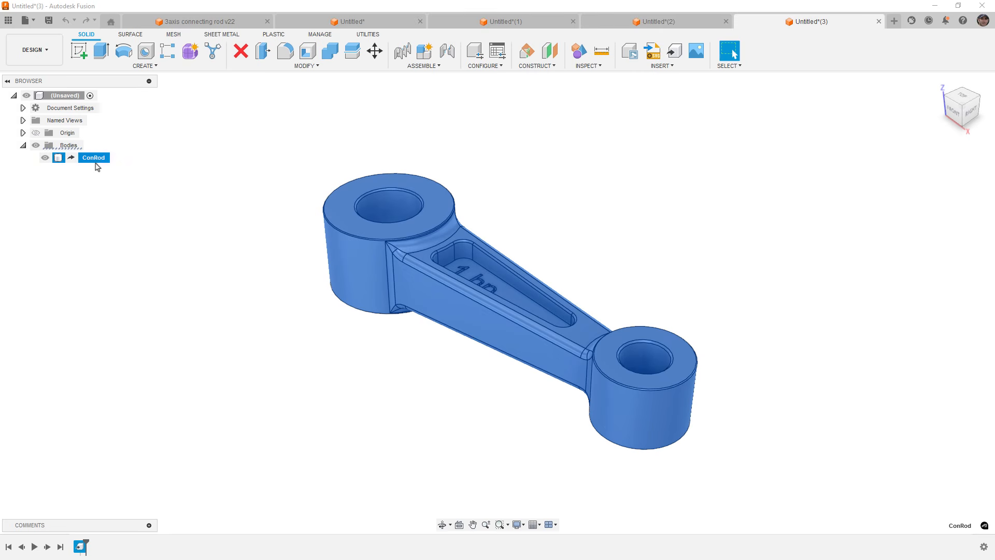
Close the derived design without saving and return to the 3axis connecting rod design.
left_click(878, 21)
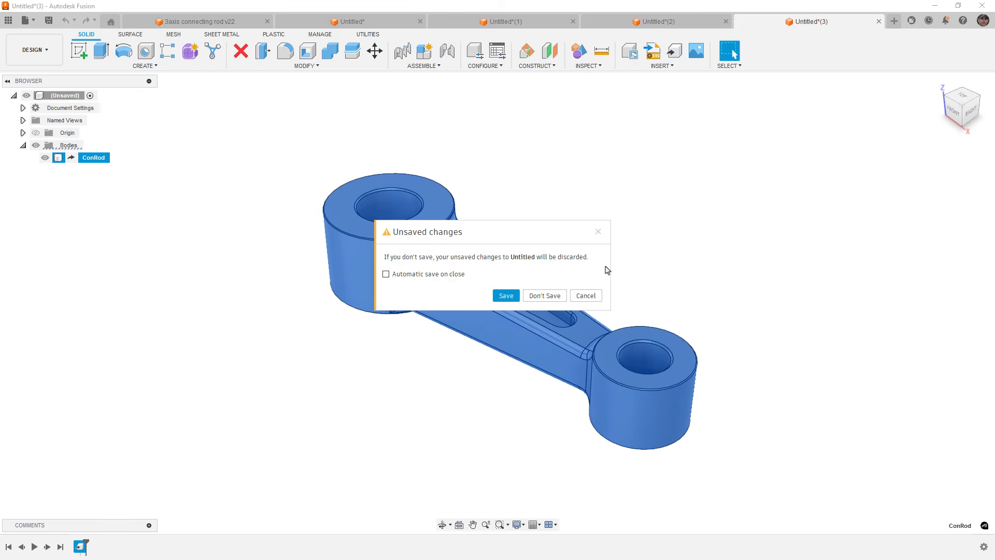
left_click(549, 297)
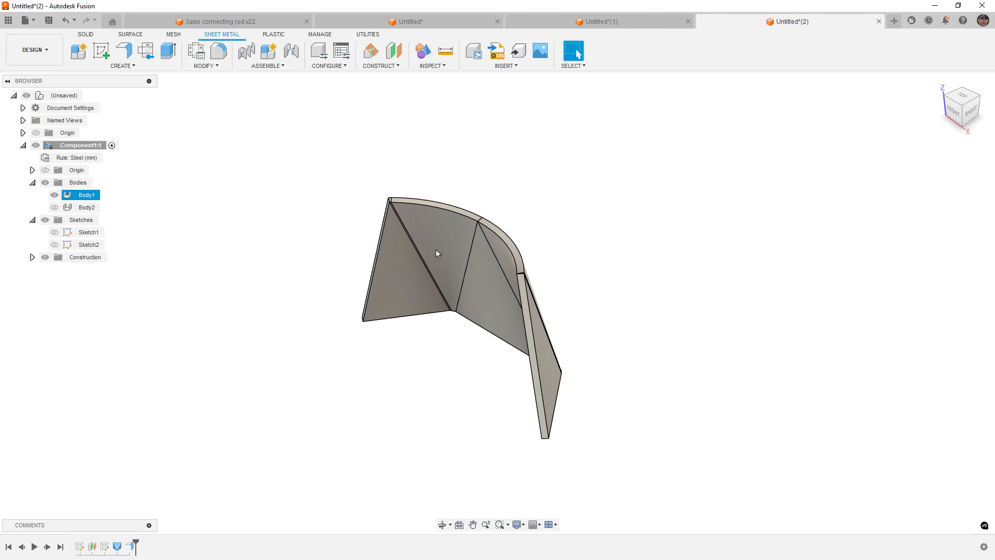
left_click(220, 21)
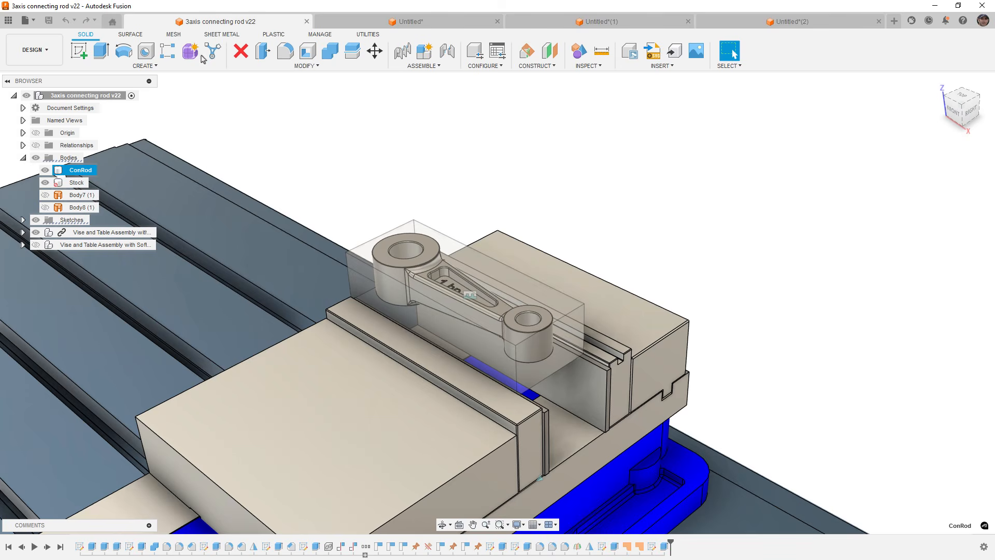
Open the data panel and review the connecting rod file's Uses and Used In lists, then hide the panel.
left_click(182, 67)
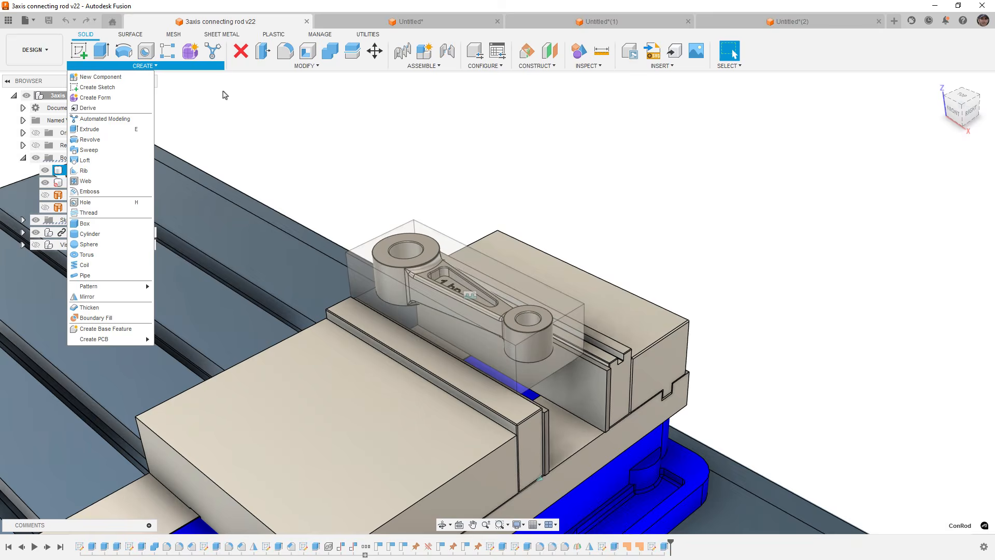
left_click(251, 97)
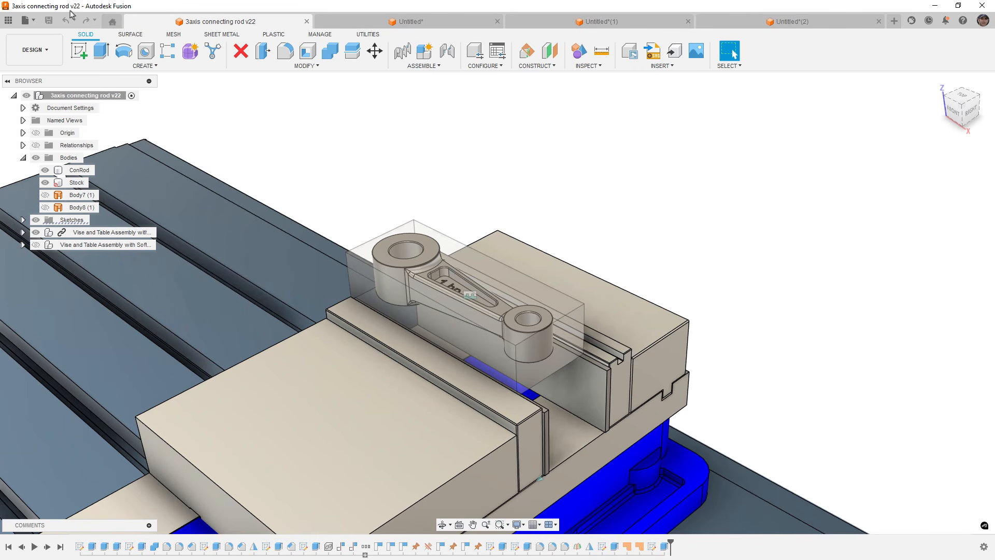
left_click(9, 20)
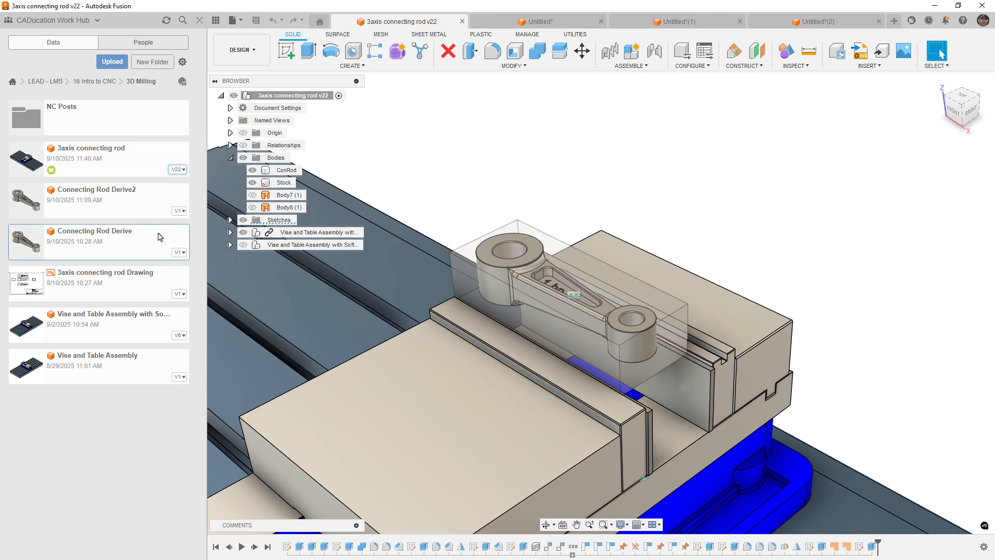
left_click(175, 177)
left_click(55, 267)
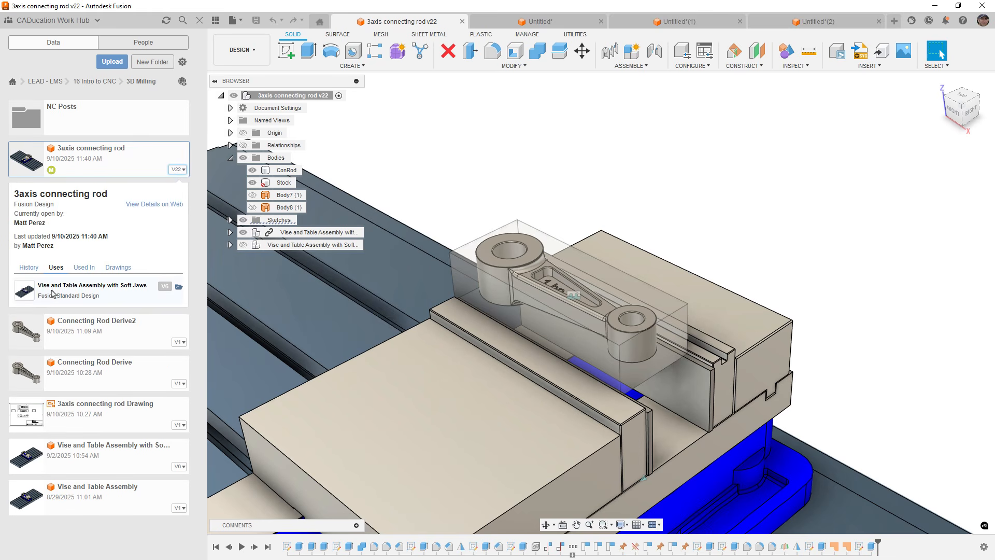
left_click(80, 269)
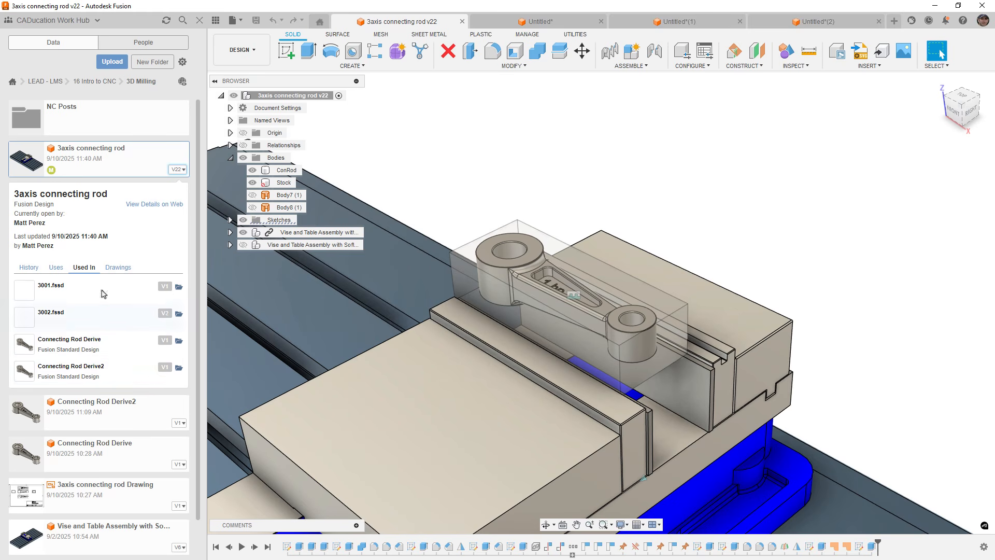
left_click(174, 172)
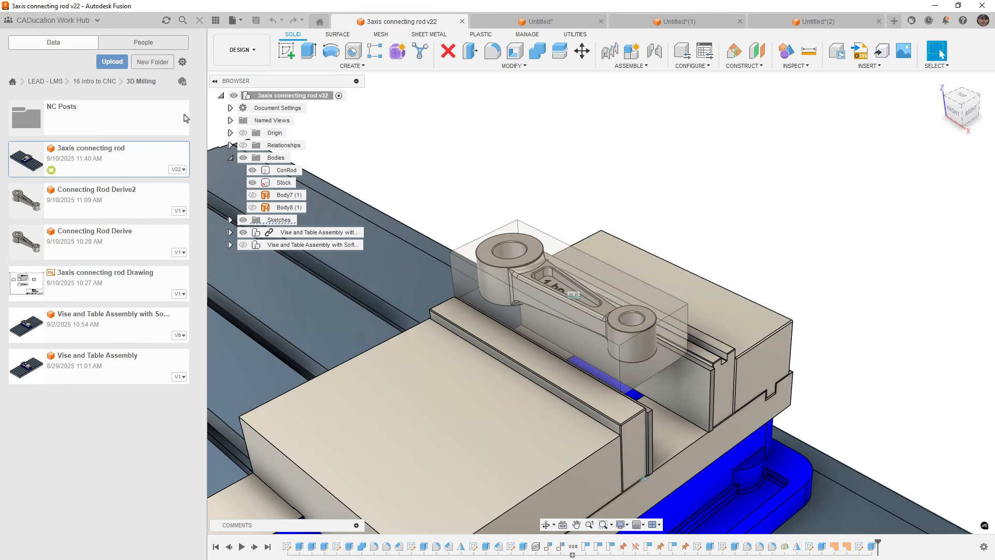
left_click(215, 20)
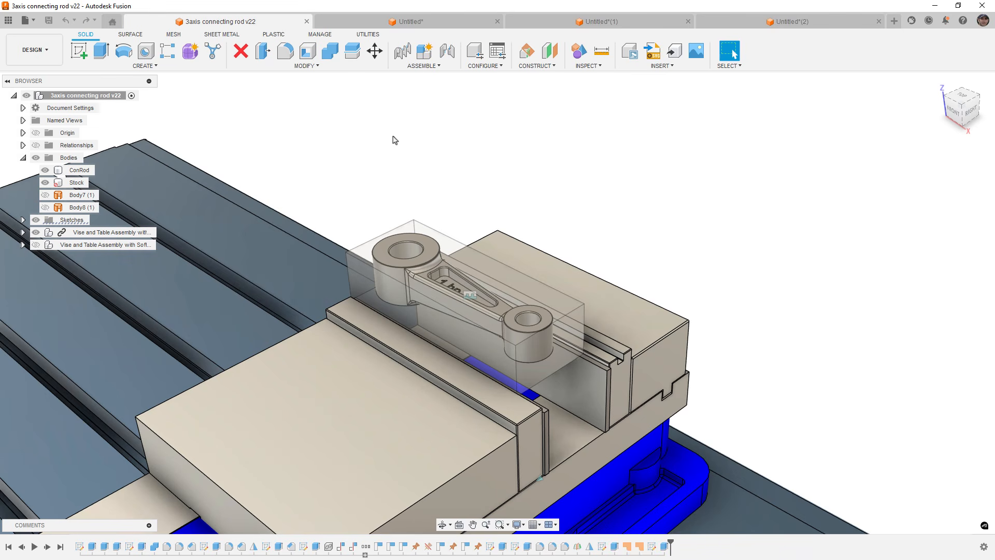
Browse the other open design tabs and return to the 3axis connecting rod design.
left_click(644, 25)
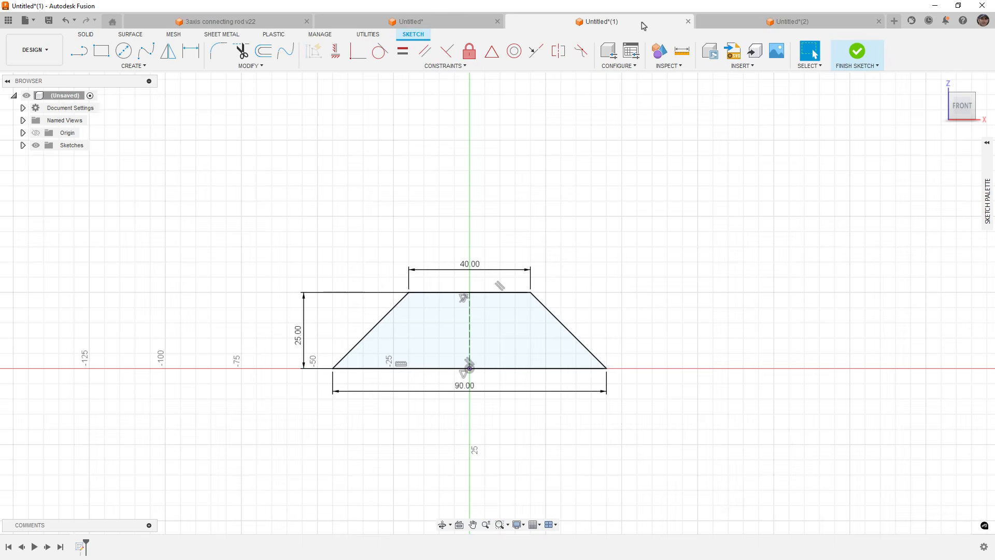
left_click(732, 26)
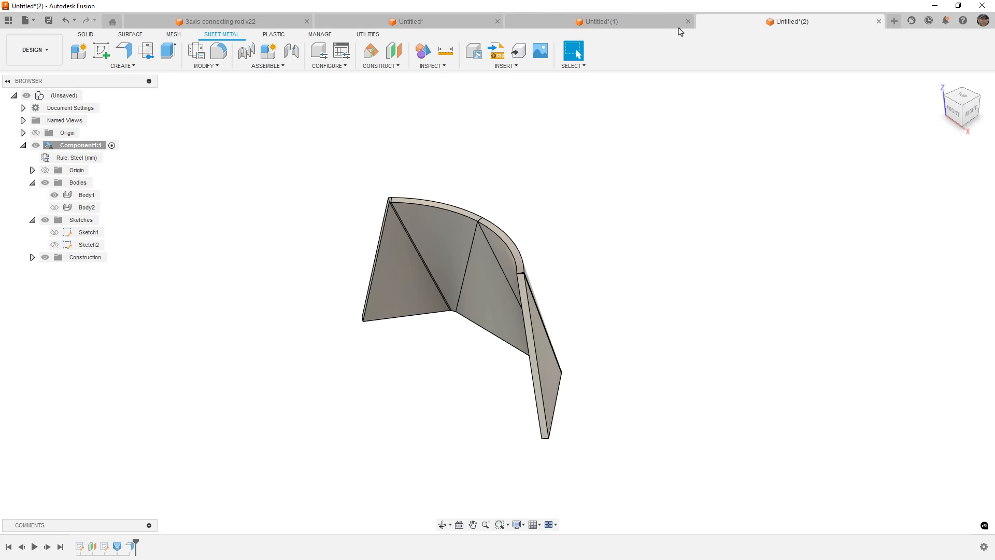
left_click(442, 22)
left_click(234, 22)
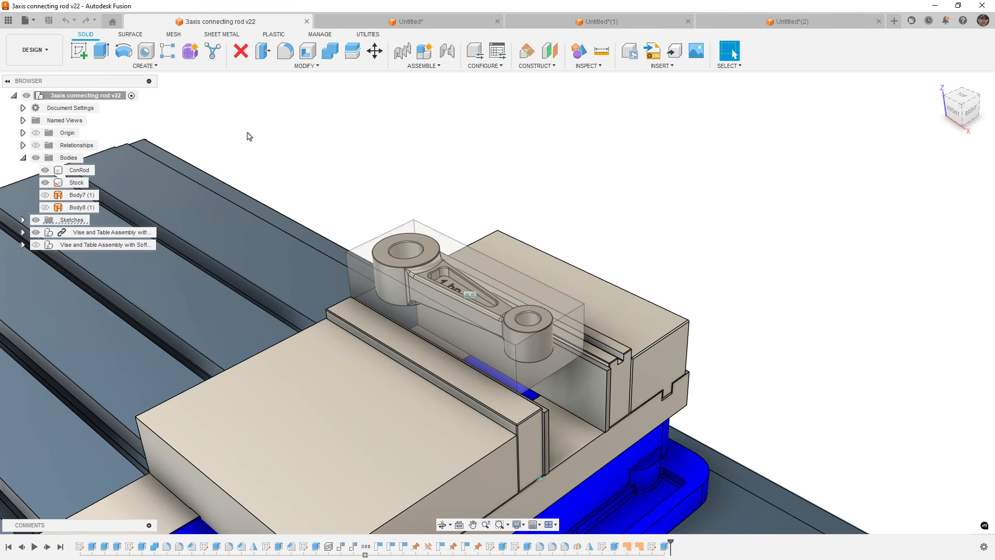
Switch to the Manufacture workspace, activate Setup1 and regenerate the toolpaths.
left_click(47, 61)
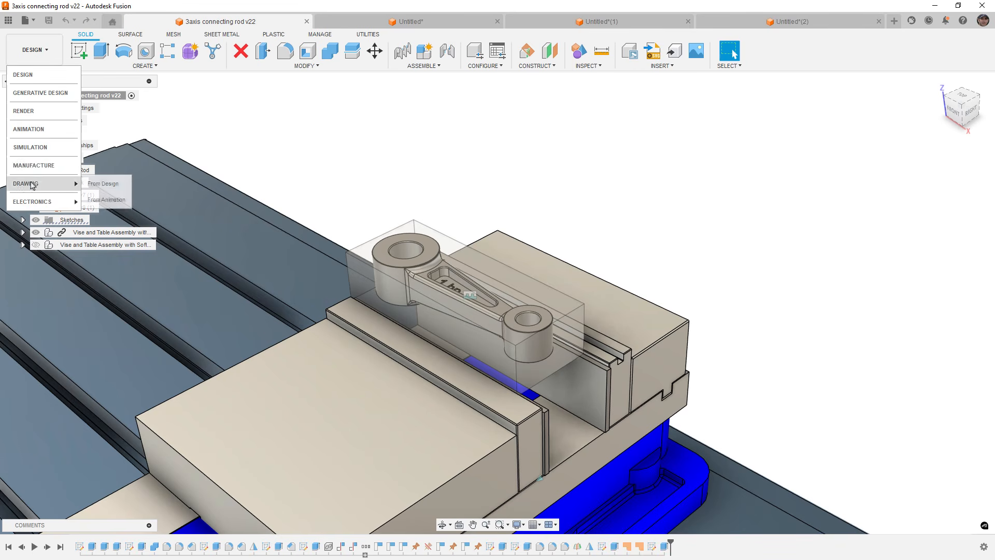
left_click(47, 164)
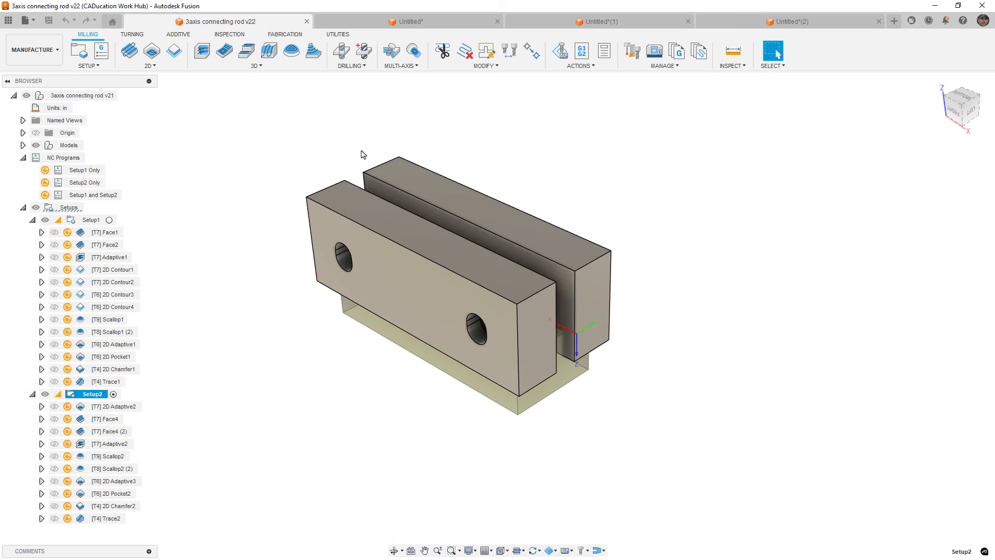
left_click(109, 219)
left_click(109, 219)
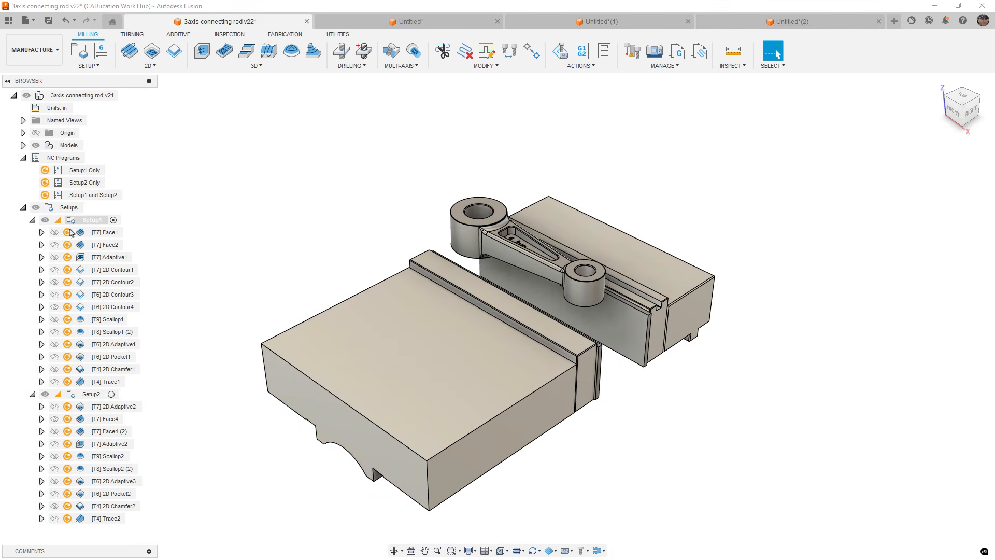
key("ctrl+g")
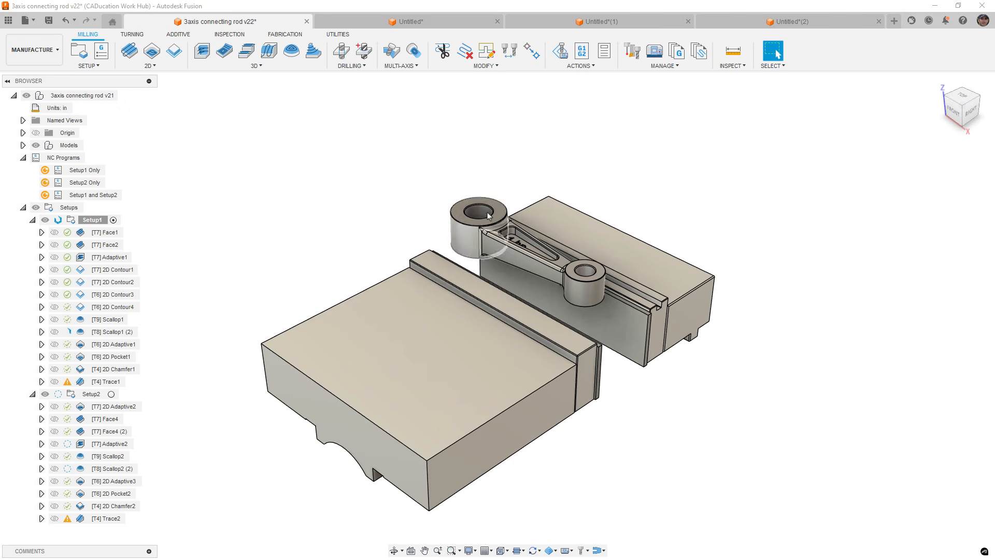
Simulate the Scallop1 toolpath on the connecting rod stock and exit the simulation.
left_click(117, 321)
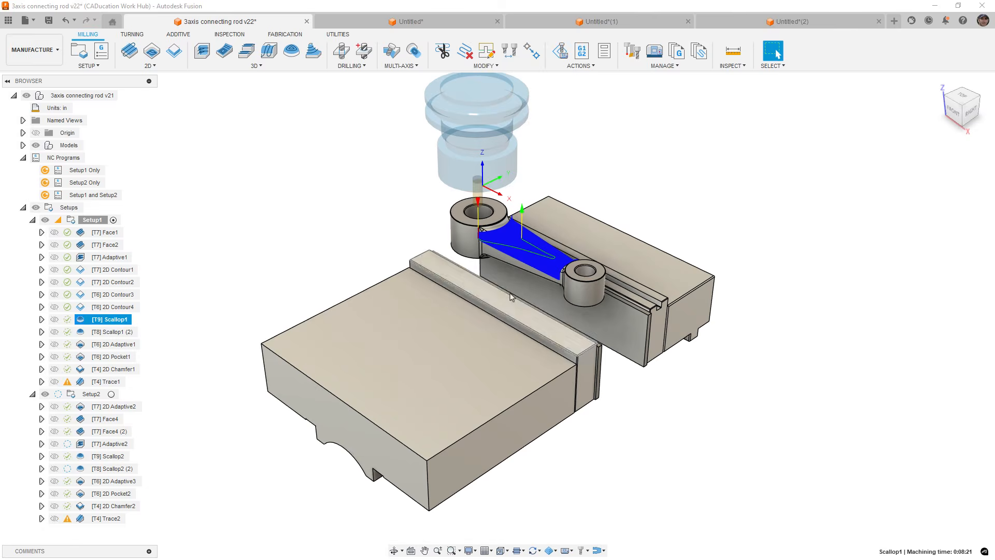
scroll(559, 280, "up", 5)
scroll(565, 234, "up", 3)
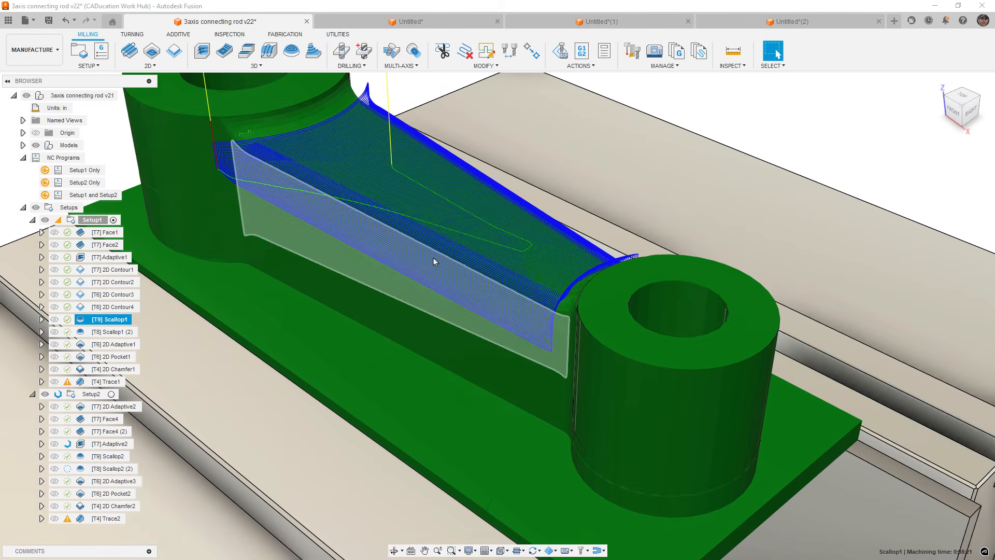
scroll(441, 262, "down", 8)
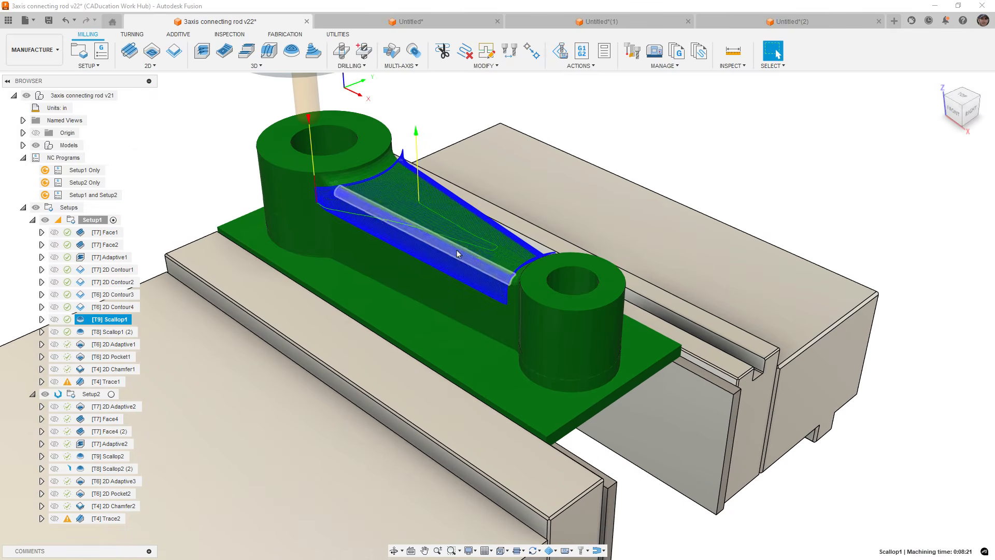
left_click(588, 66)
left_click(577, 87)
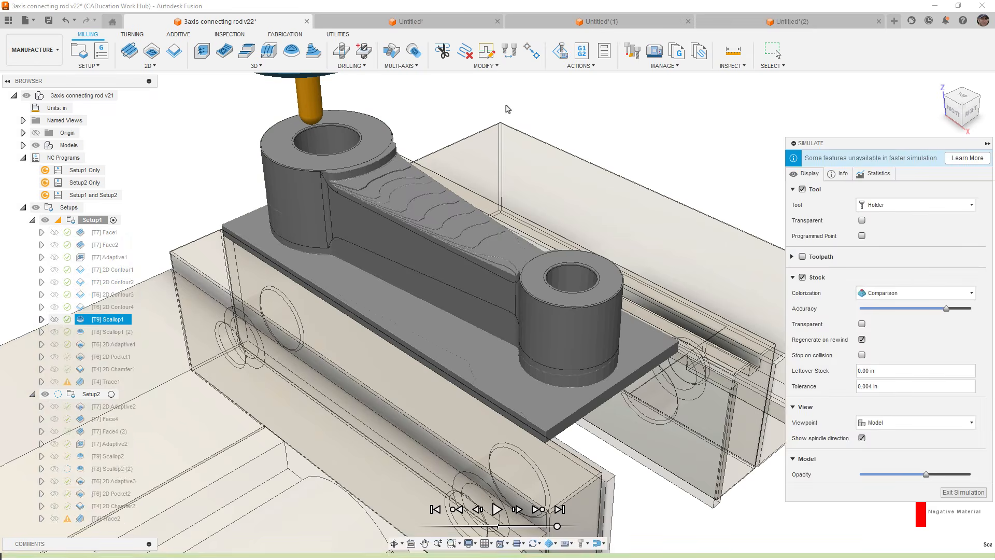
left_click(331, 58)
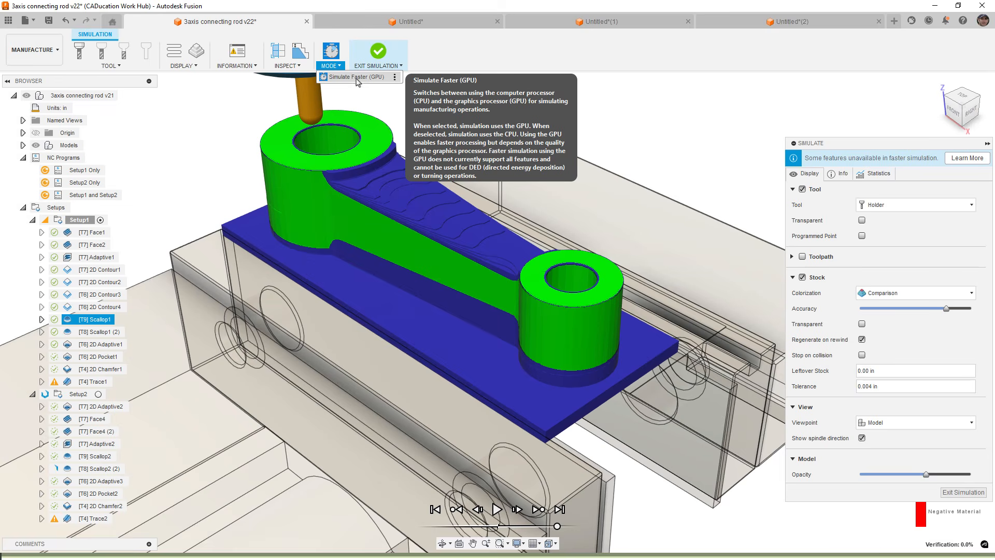
left_click(497, 508)
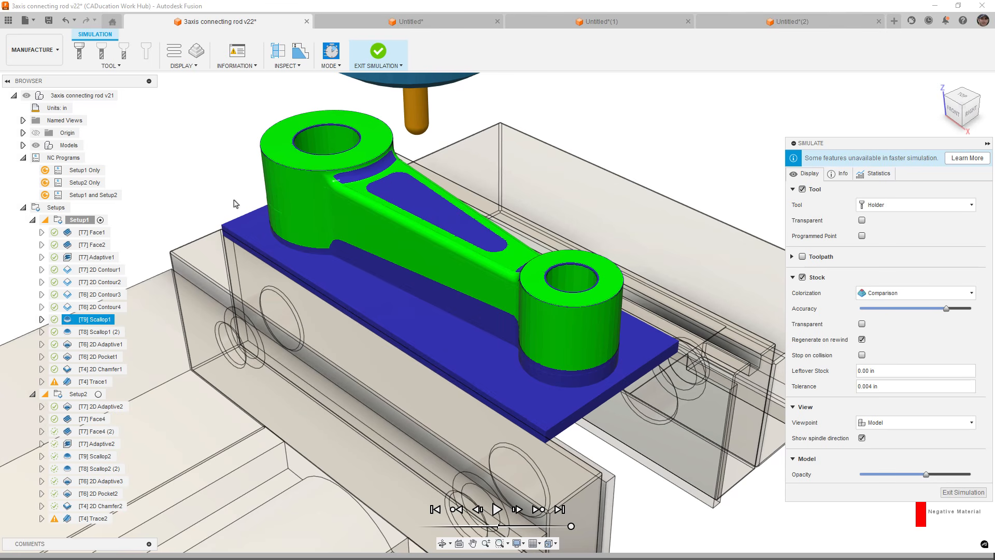
left_click(375, 55)
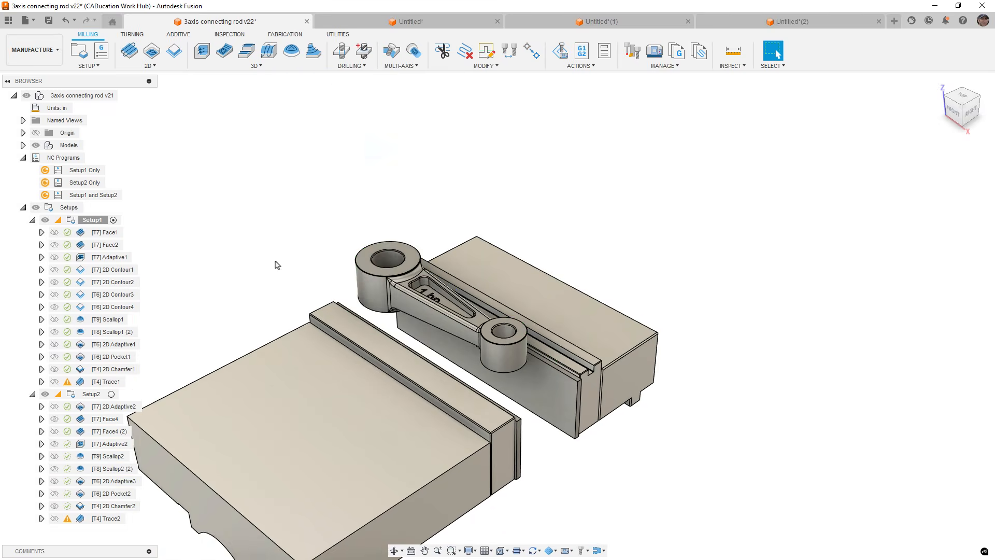
middle_click_drag(374, 282, 392, 277)
scroll(409, 303, "up", 1)
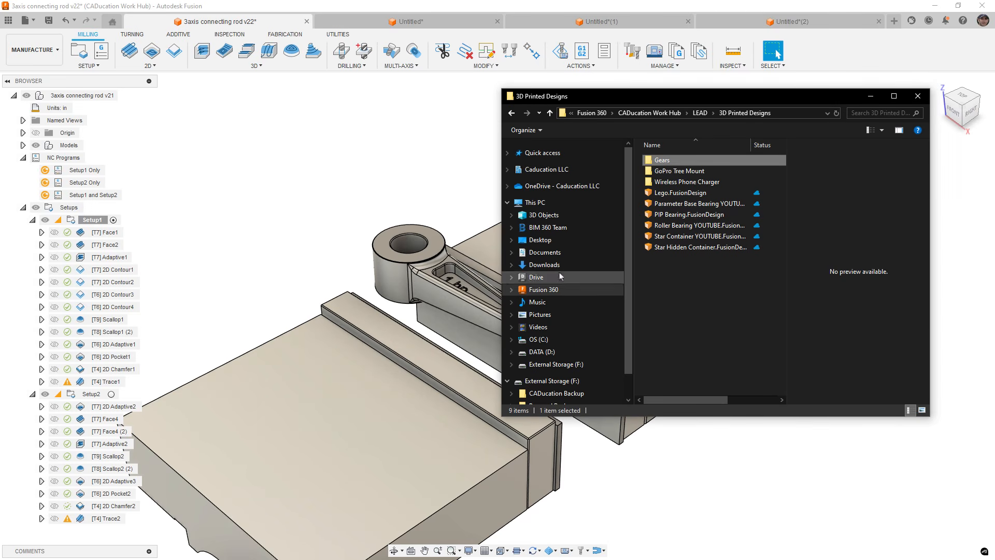
Open the GoPro Tree Mount design from its 3D Printed Designs folder on the Fusion 360 drive and orbit it.
left_click(666, 172)
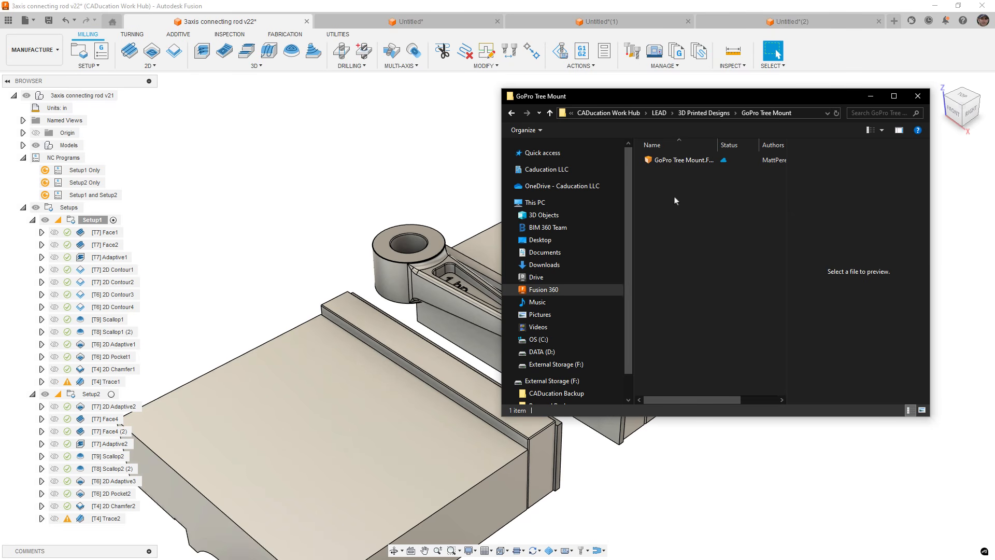
right_click(665, 164)
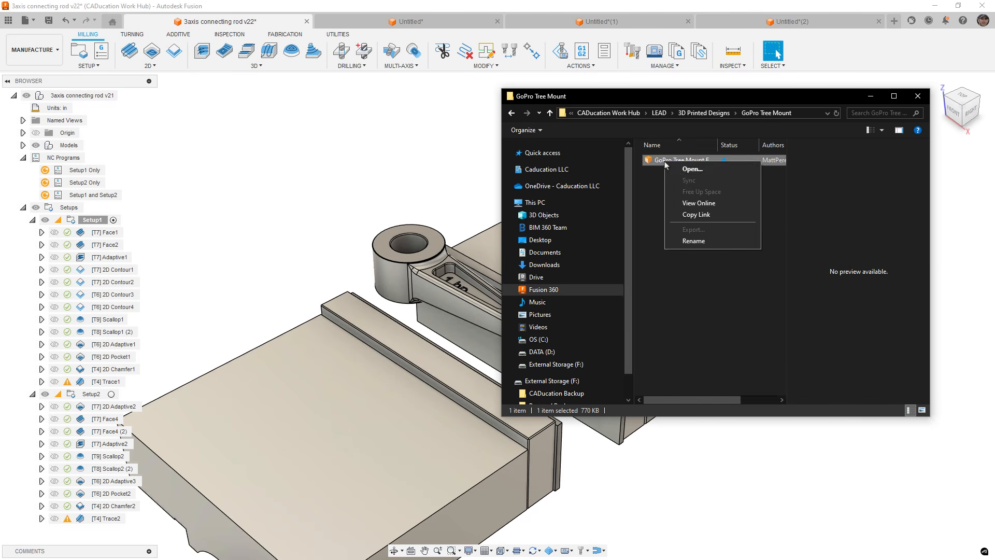
key("Escape")
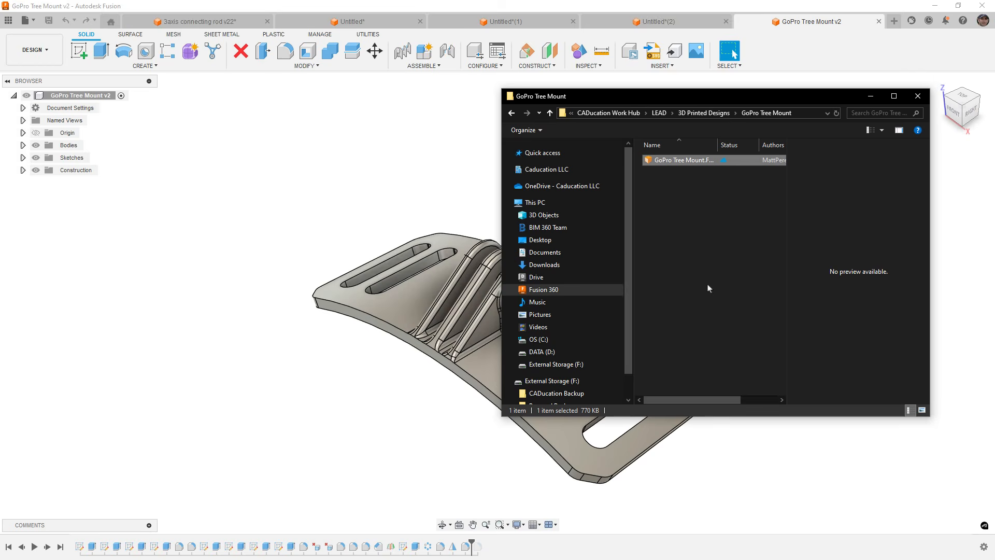
left_click(421, 197)
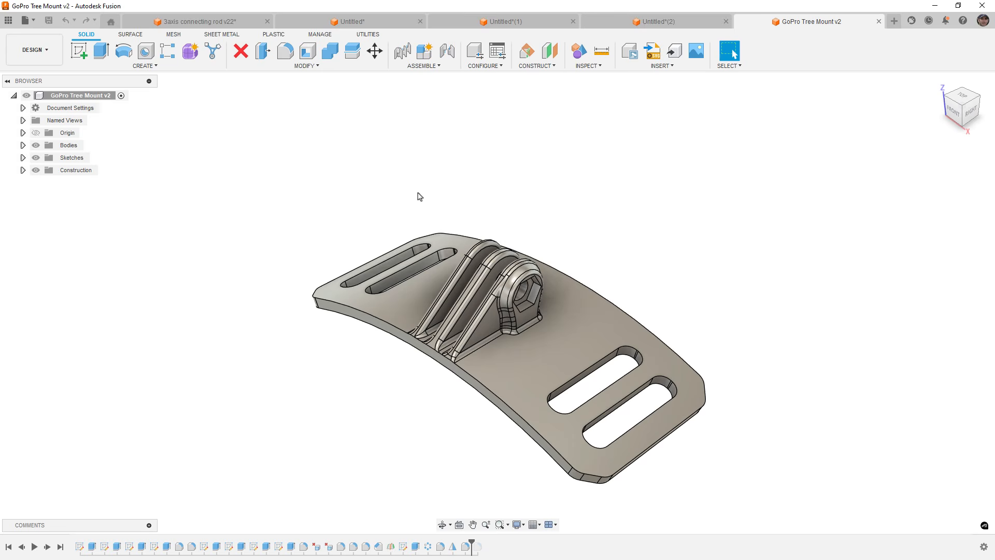
middle_click_drag(435, 210, 424, 289, "shift")
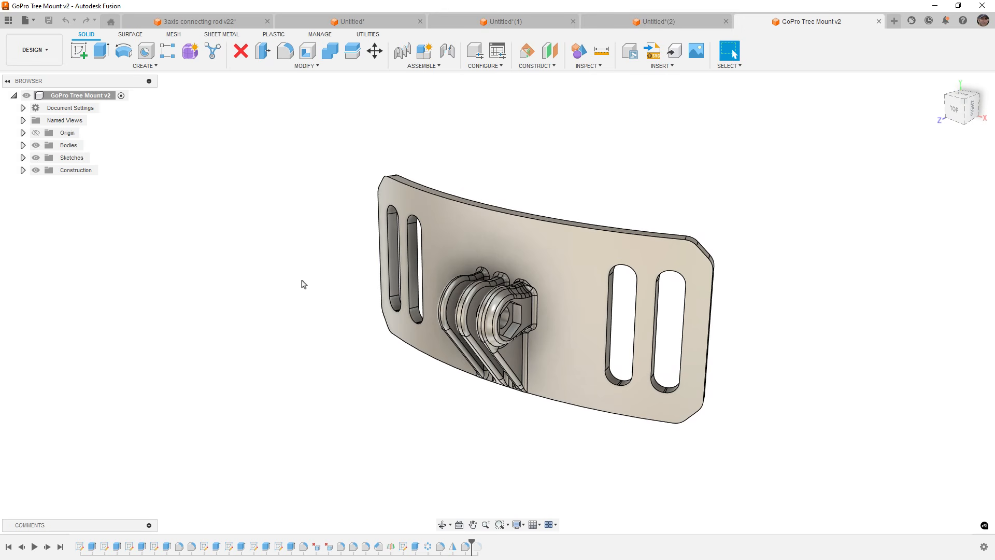
Review the Home tab's recent files and the data panel, returning to the 3axis connecting rod design.
left_click(110, 23)
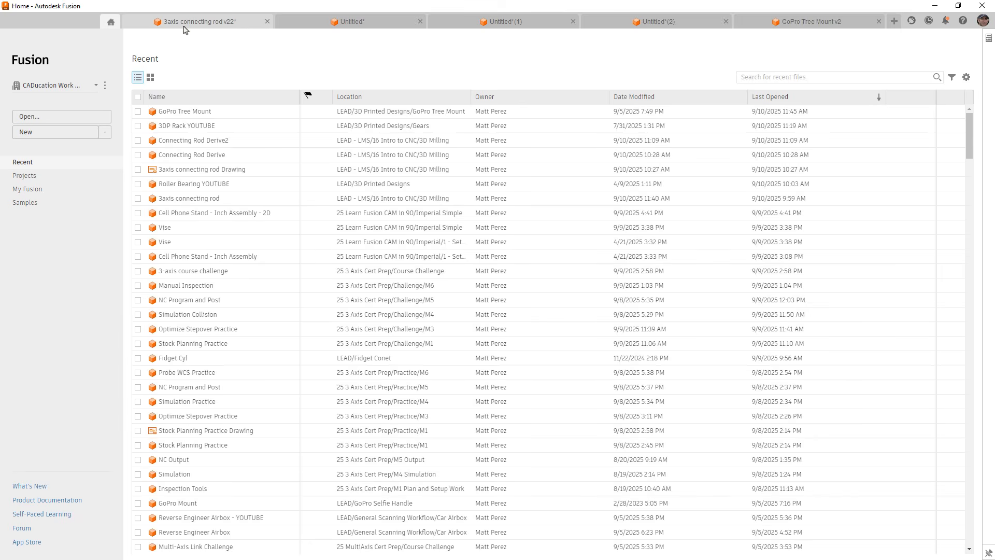
left_click(185, 26)
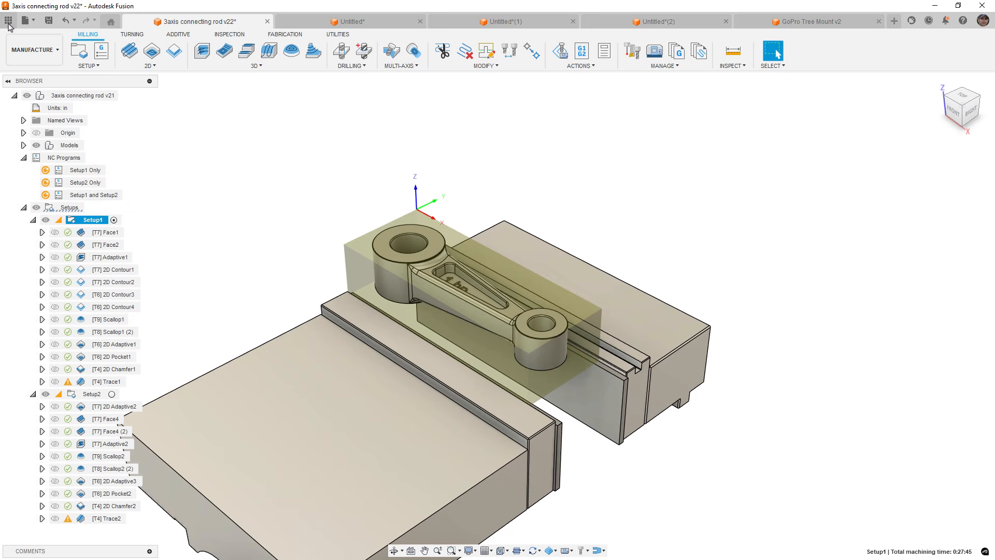
left_click(8, 21)
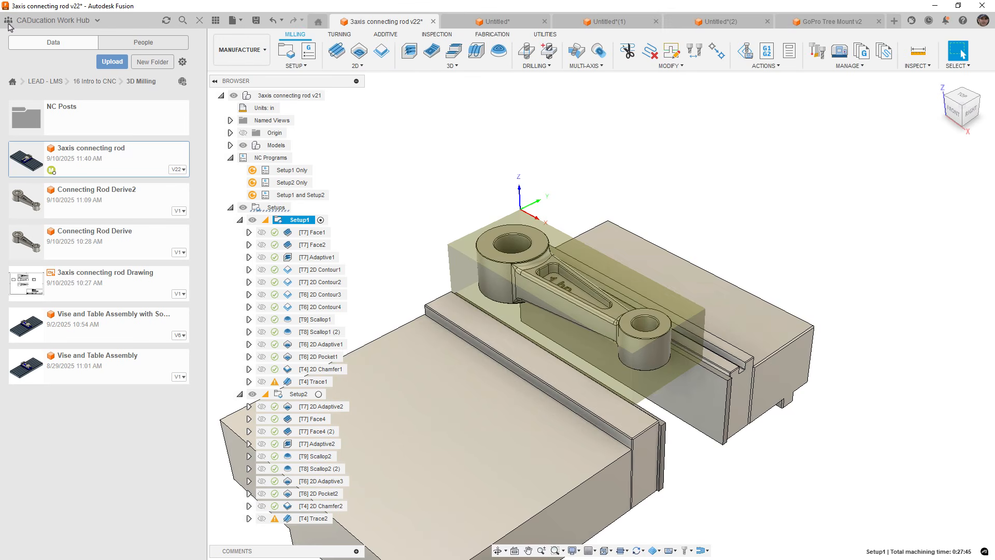
left_click(215, 20)
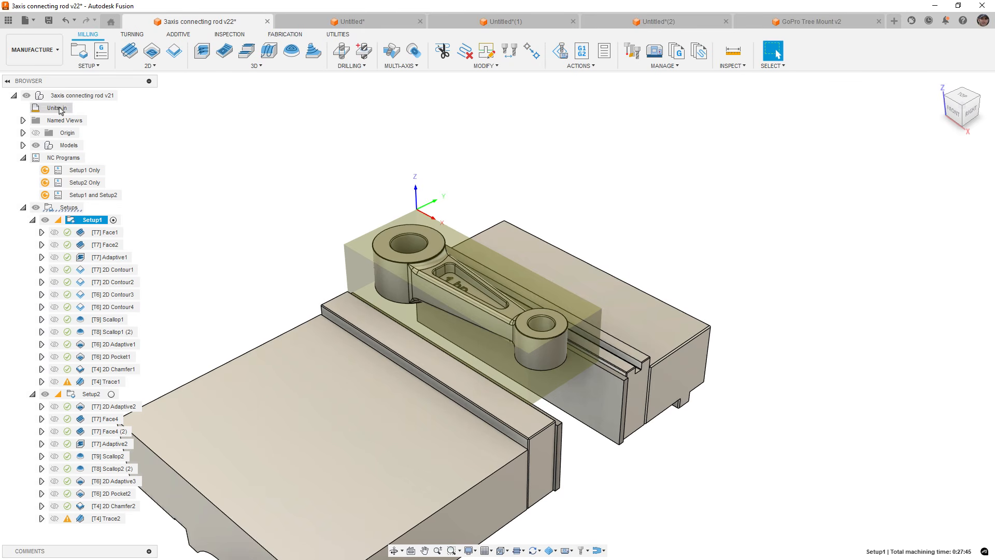
left_click(7, 21)
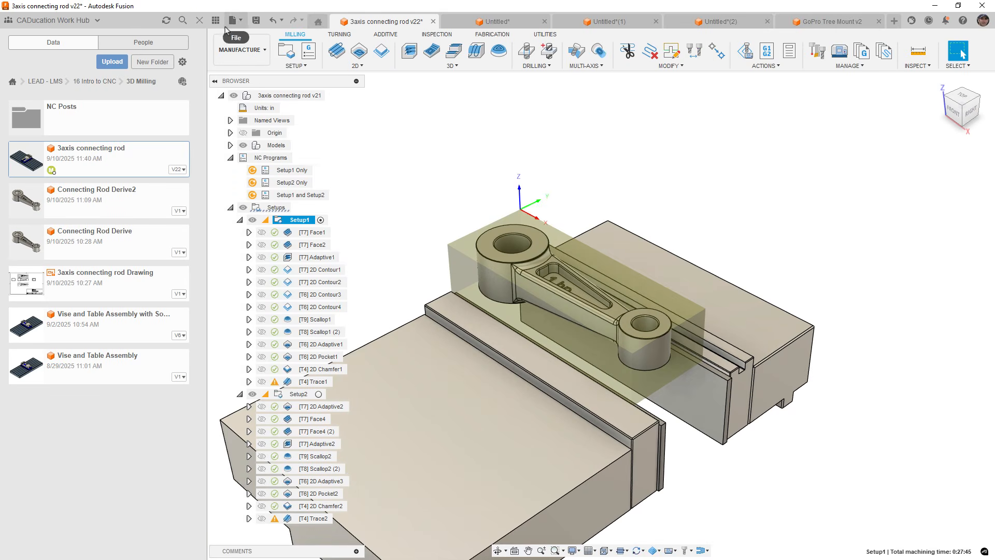
left_click(199, 20)
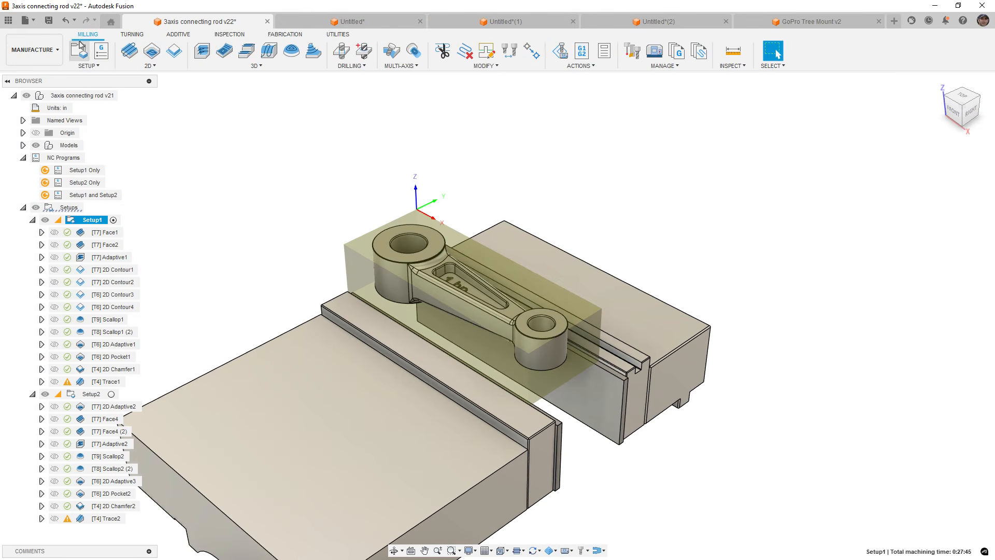
Switch to the Design workspace and try inserting the Connecting Rod Derive2 design as a component.
left_click(32, 49)
left_click(23, 76)
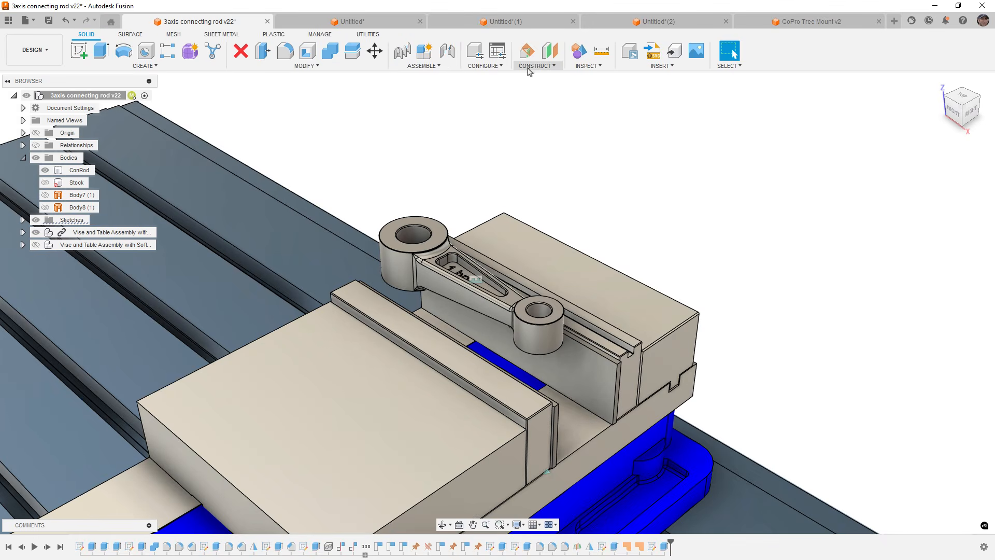
left_click(662, 66)
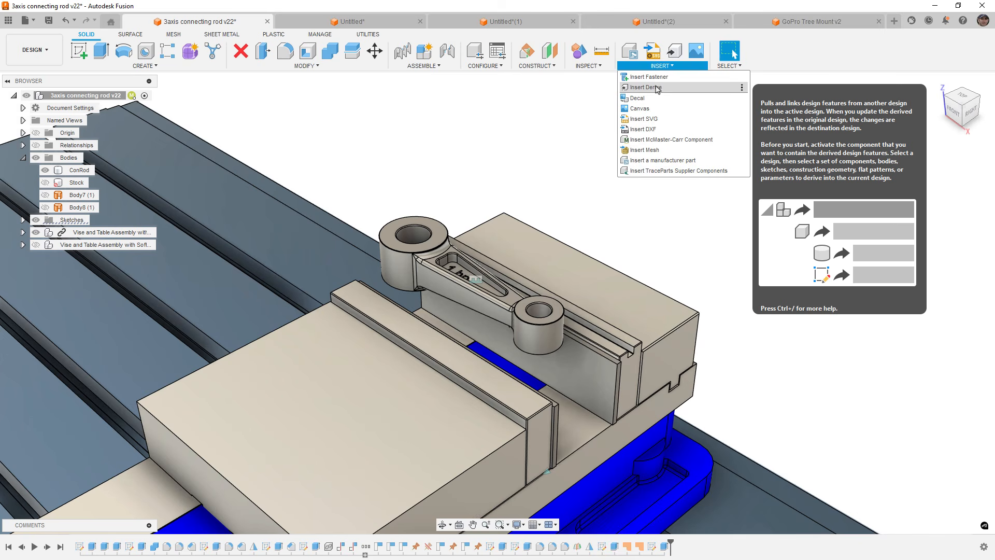
left_click(428, 67)
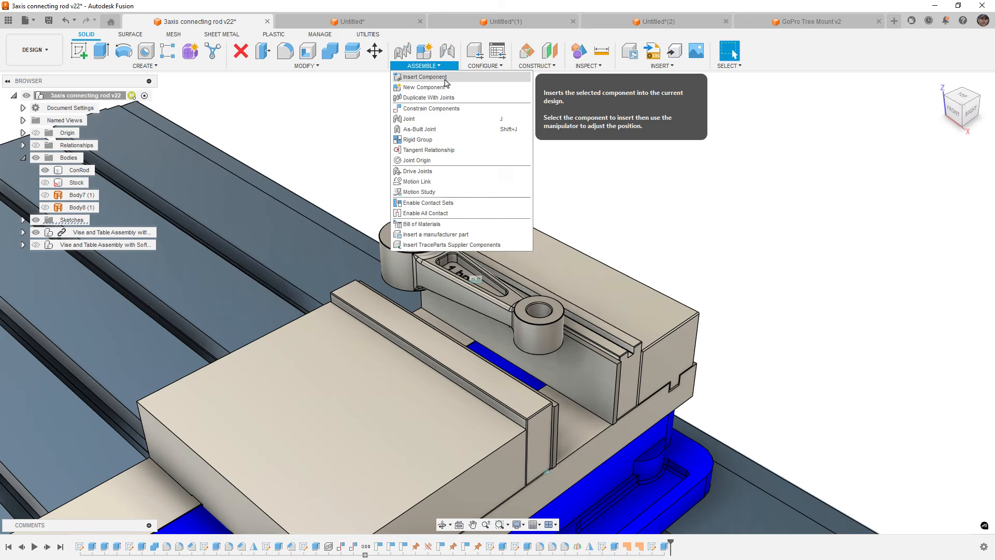
left_click(423, 76)
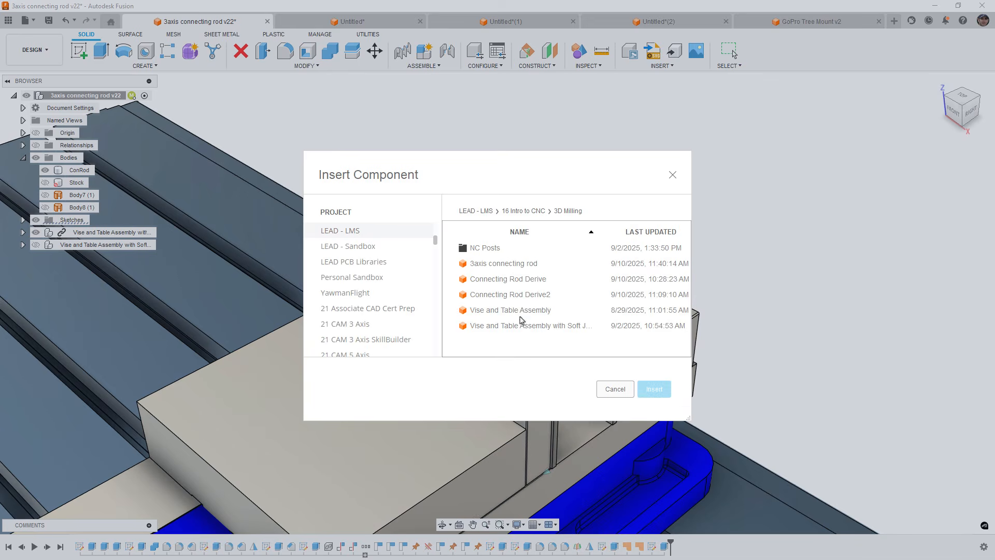
left_click(519, 294)
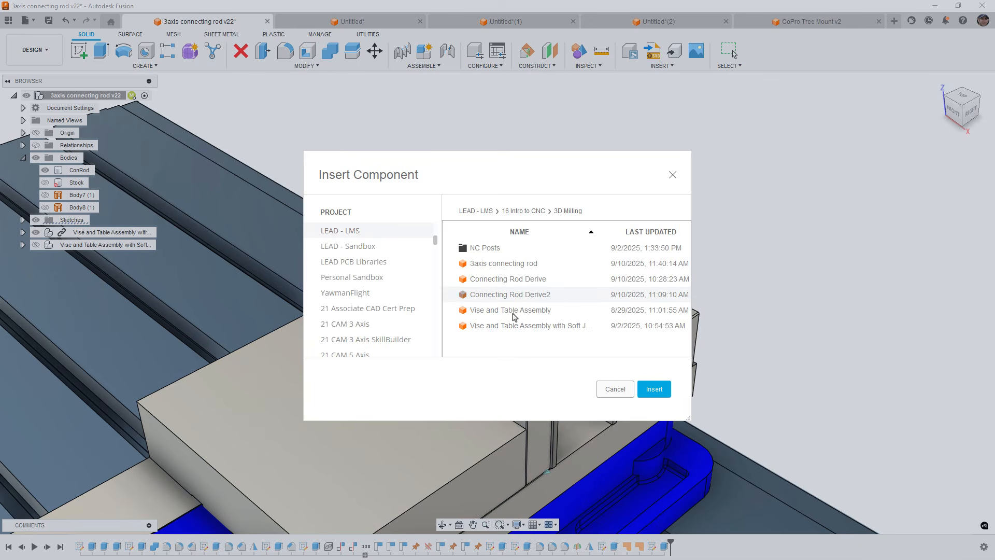
left_click(615, 388)
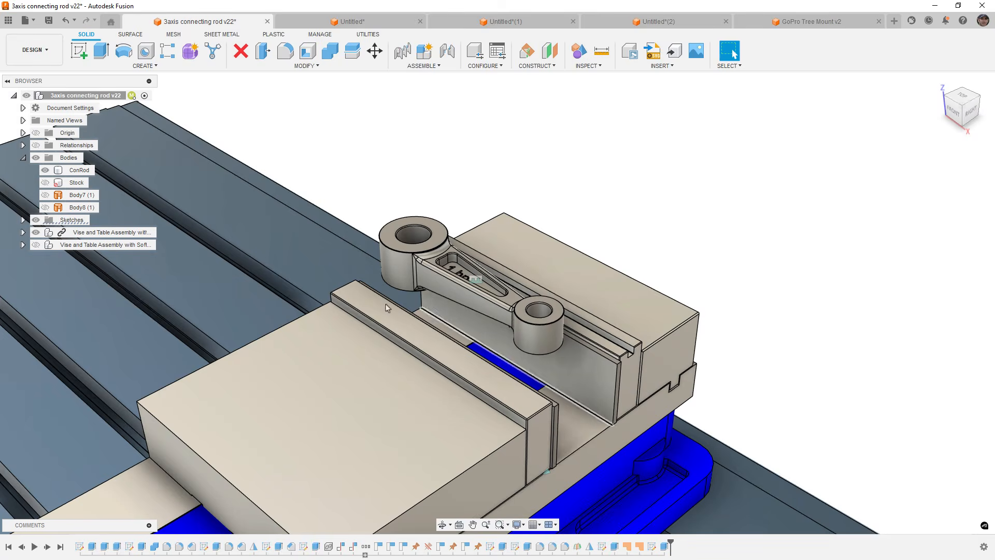
left_click(9, 20)
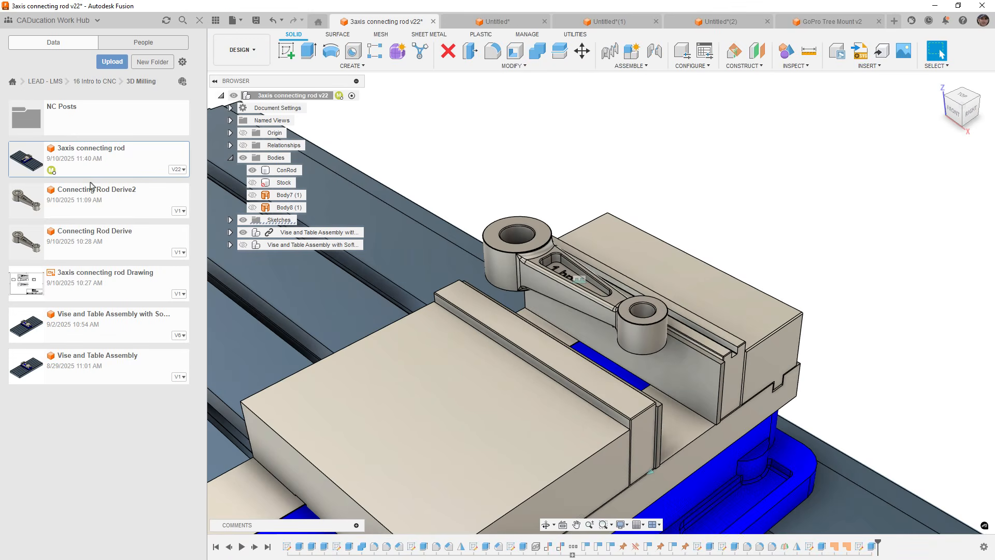
left_click(215, 21)
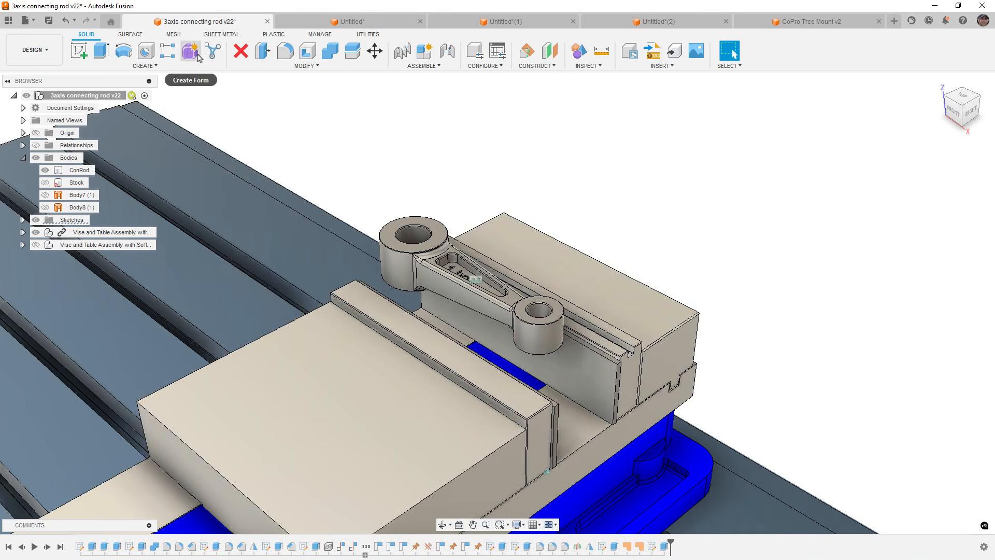
left_click(424, 52)
left_click(425, 66)
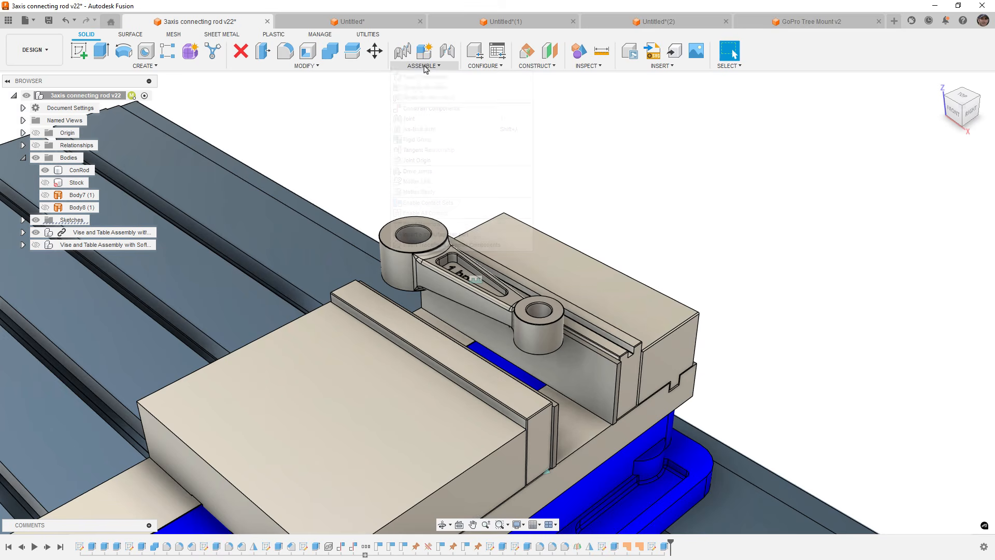
left_click(677, 201)
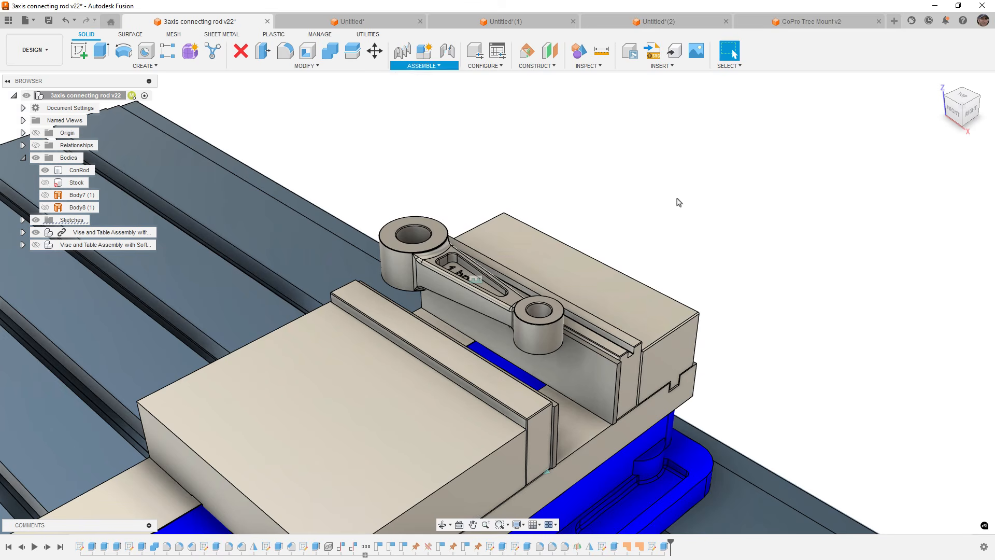